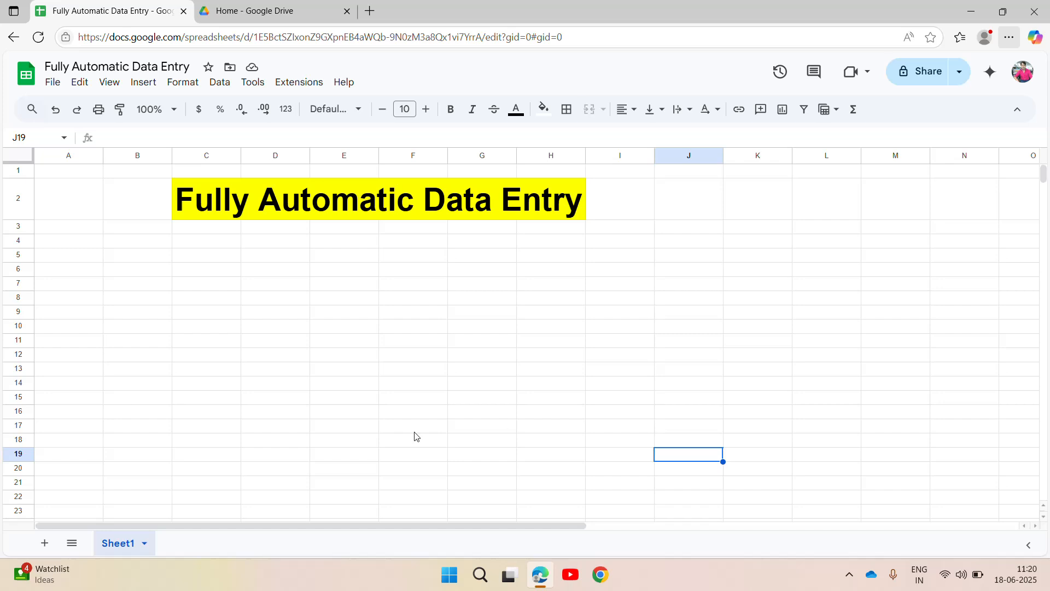
left_click(151, 244)
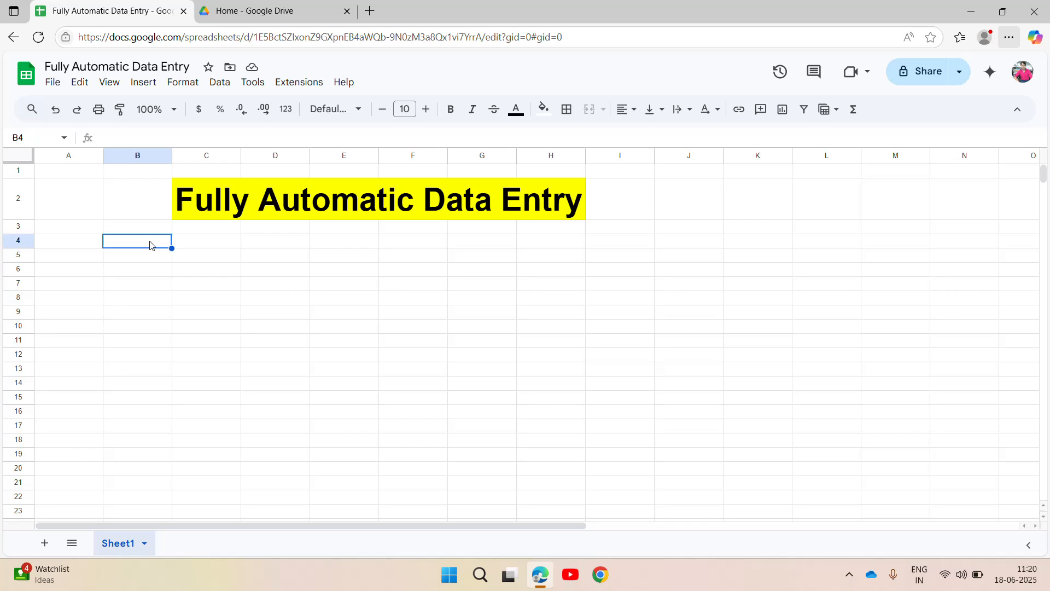
type("Name")
key("Return")
key("Up")
key("Right")
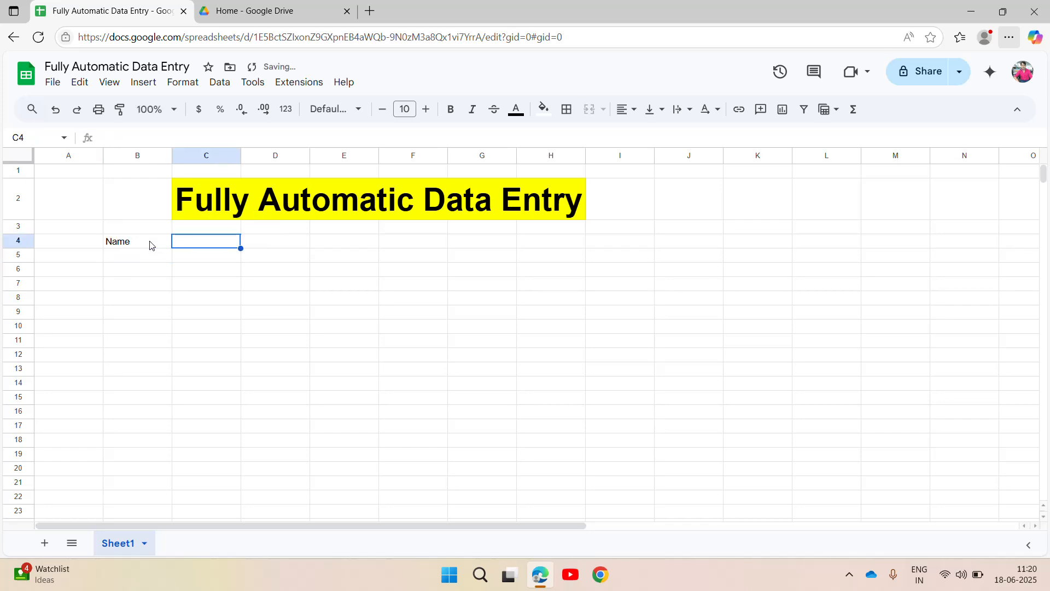
key("Left")
key("Down")
type("Ram")
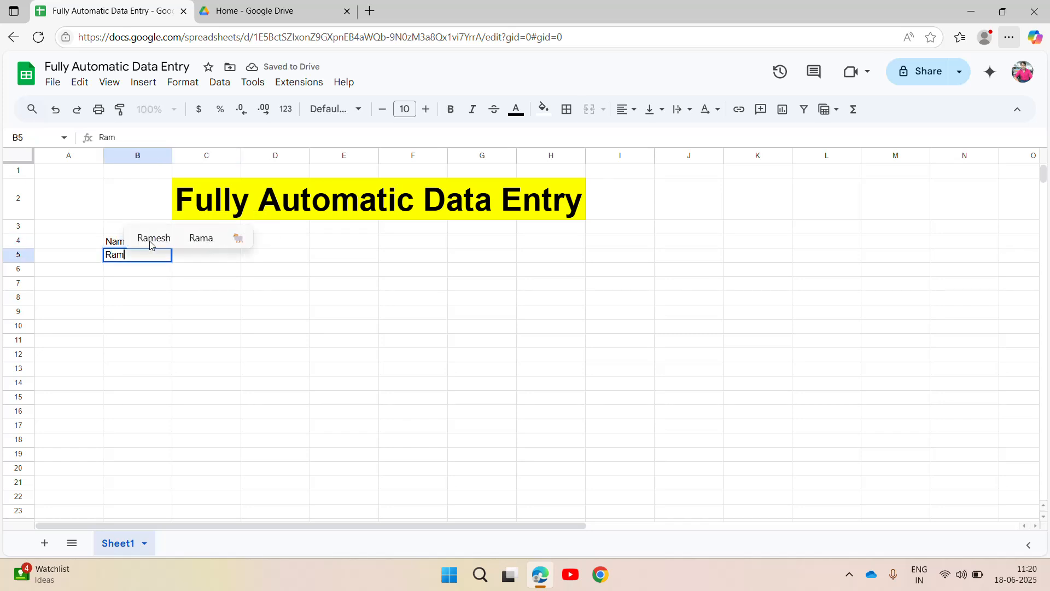
key("Escape")
key("Up")
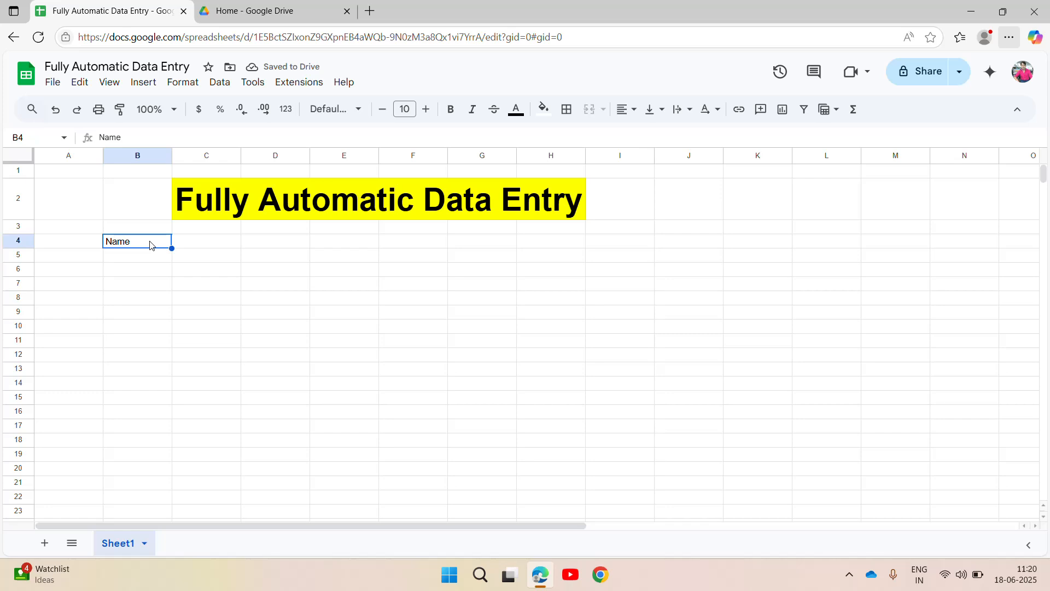
key("Delete")
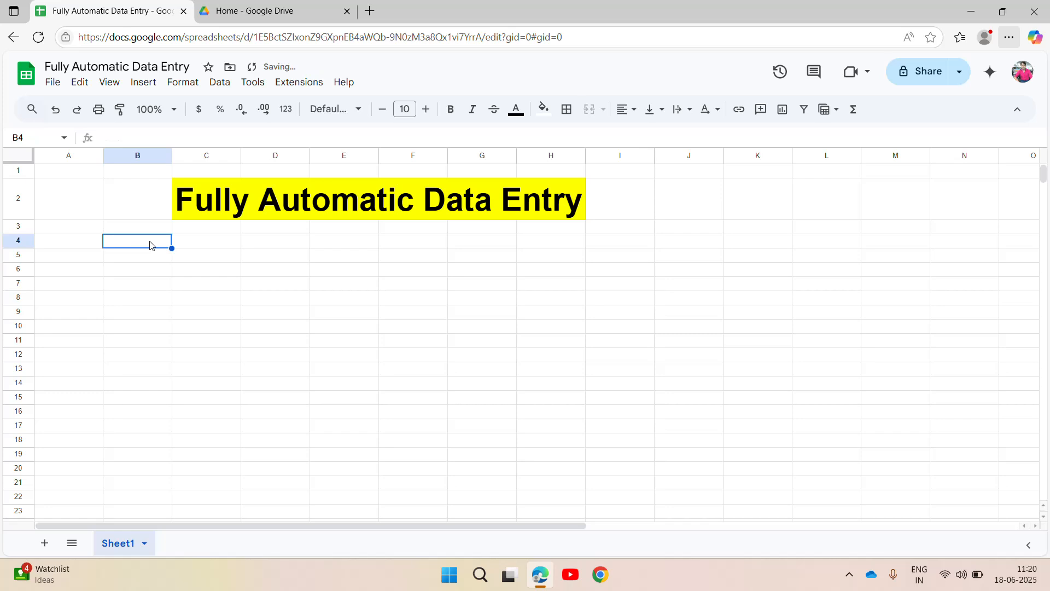
left_click(310, 217)
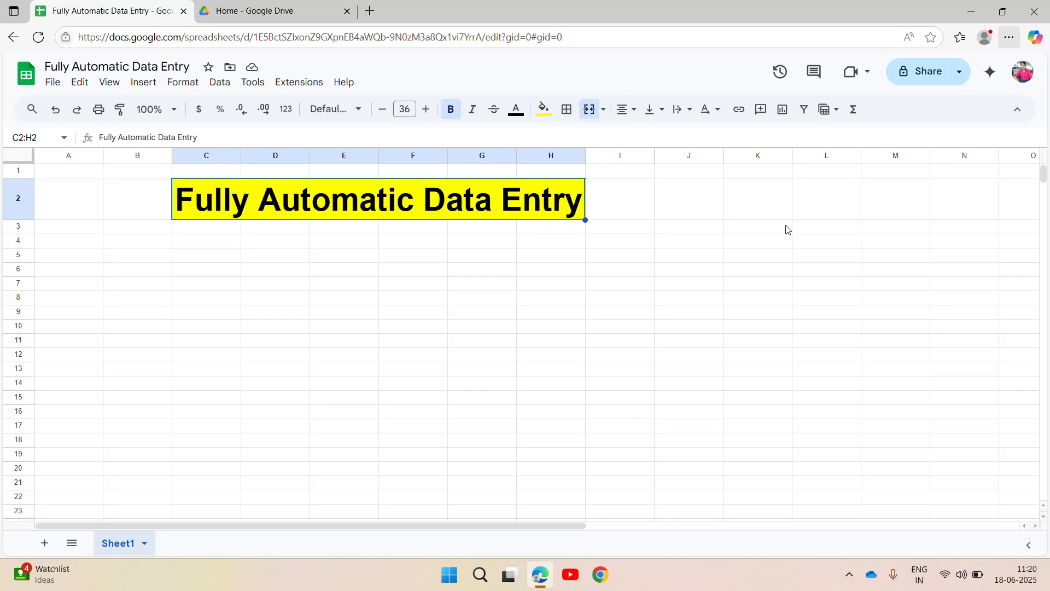
- Switch to Google Drive and create a new blank Google Form
left_click(263, 11)
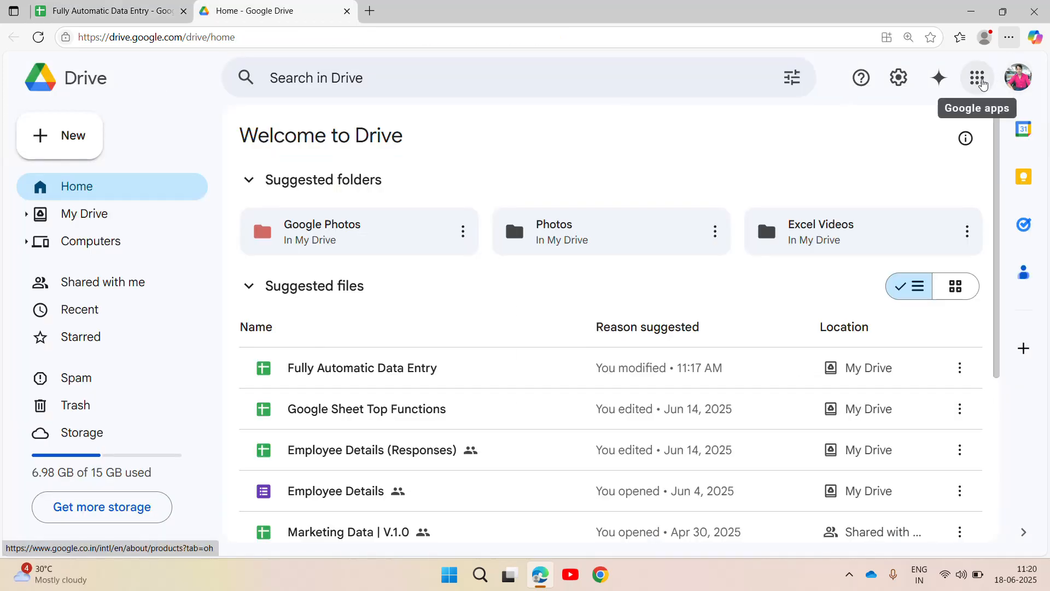
left_click(979, 80)
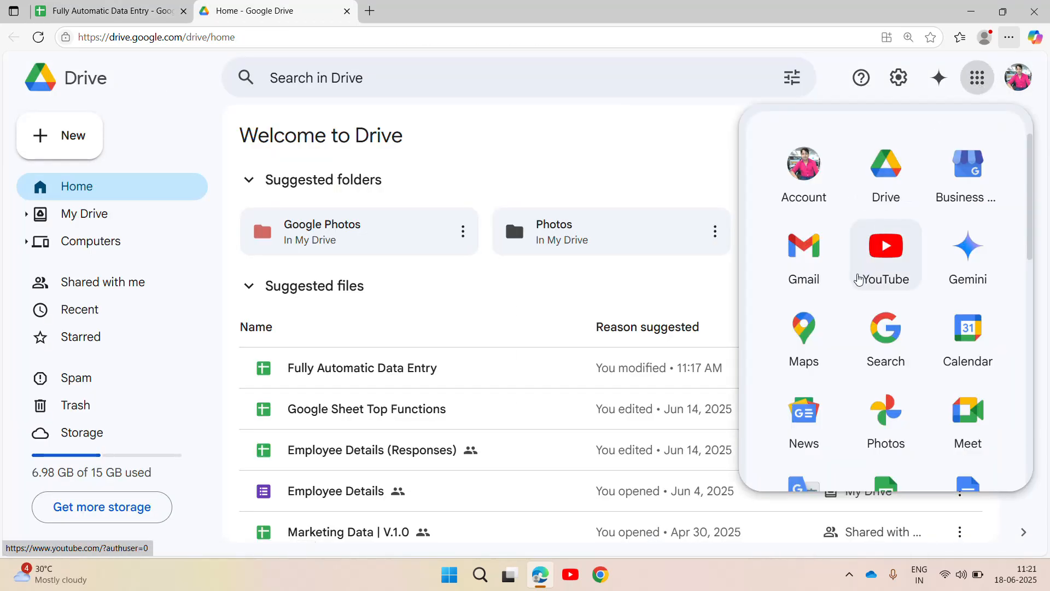
left_click(918, 94)
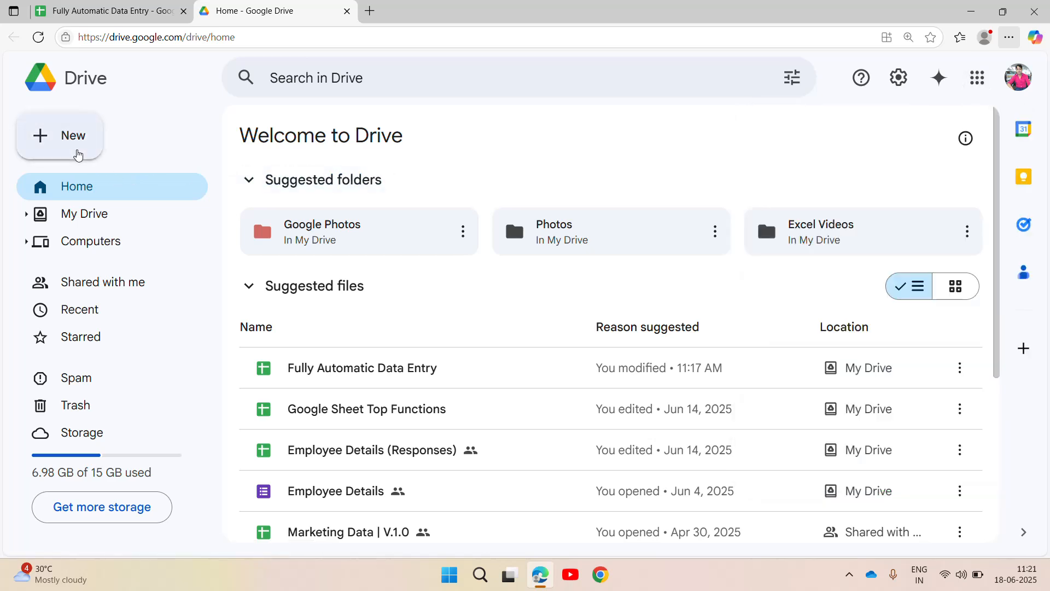
left_click(79, 155)
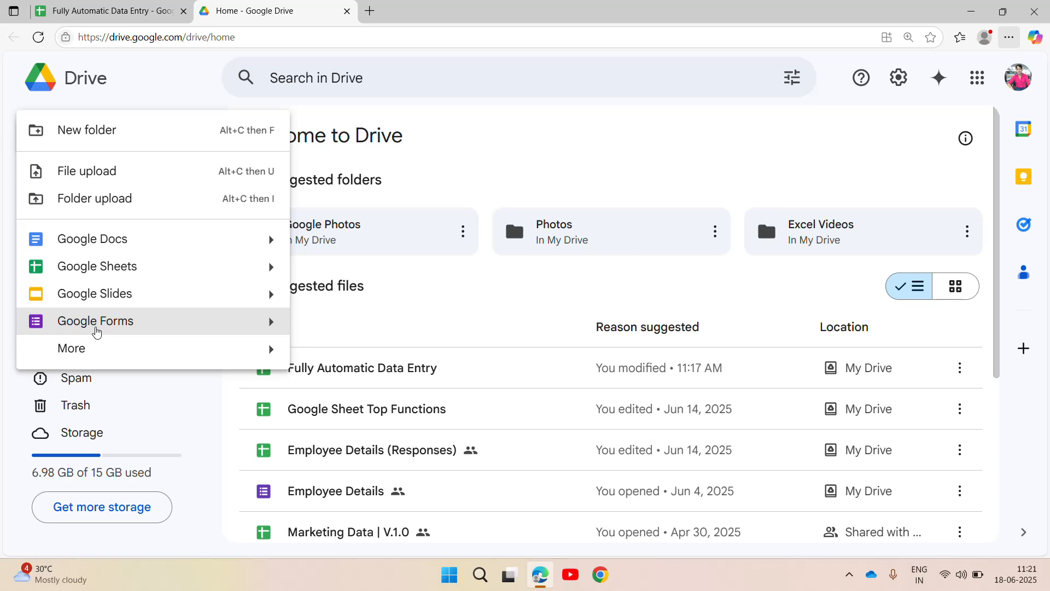
left_click(97, 329)
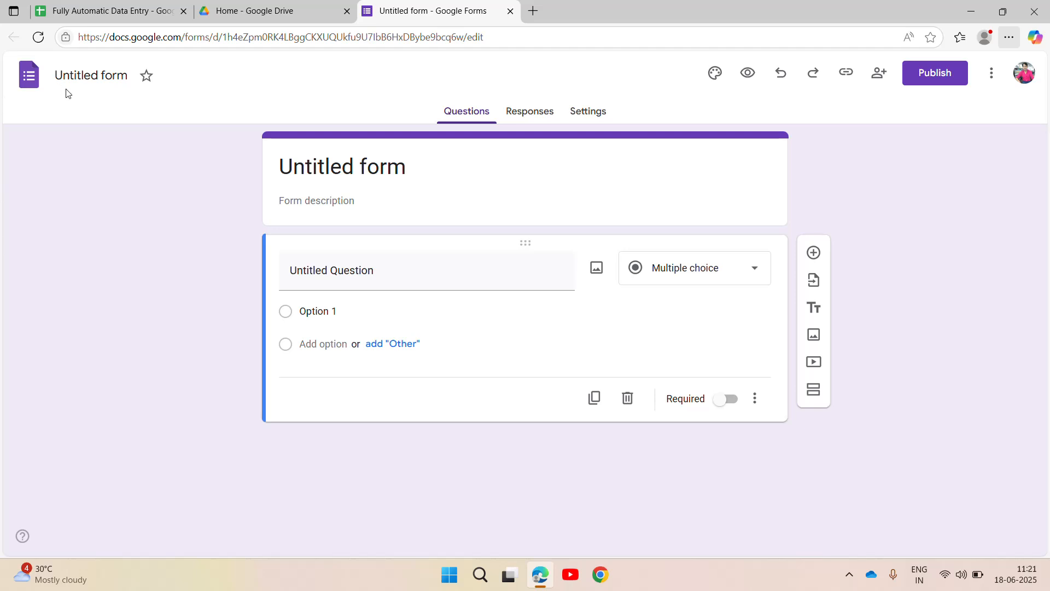
- Rename the untitled form to "Student Details" and use the same name as its heading
left_click(87, 80)
type("S")
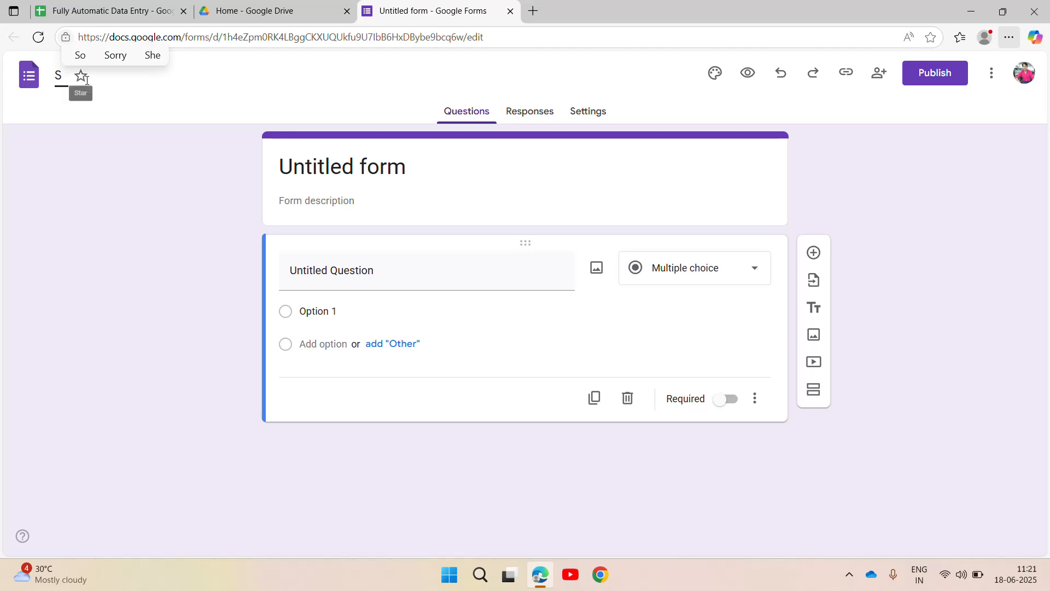
type("tudent ")
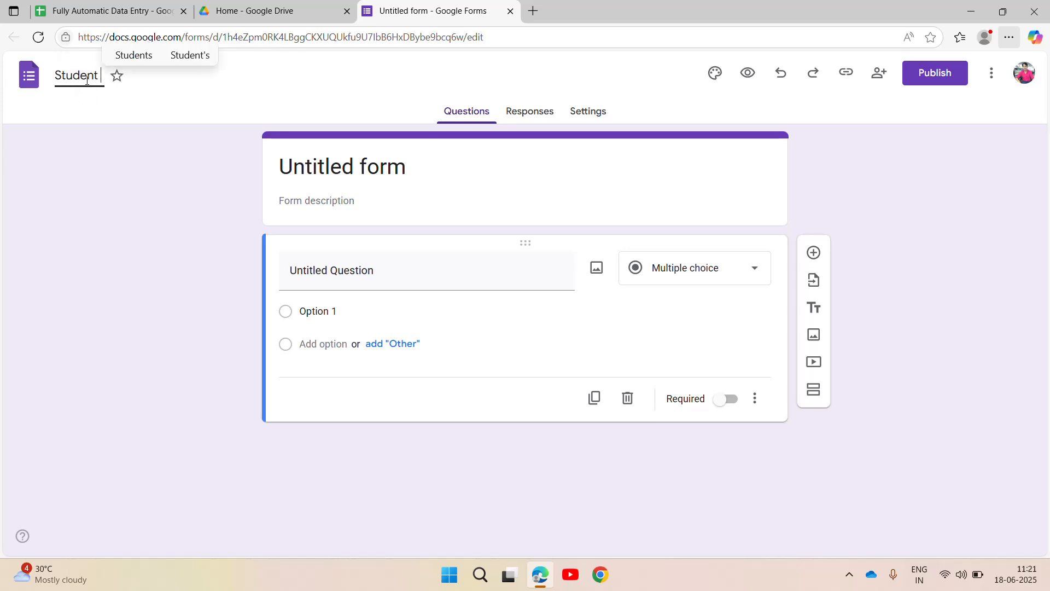
type("Details")
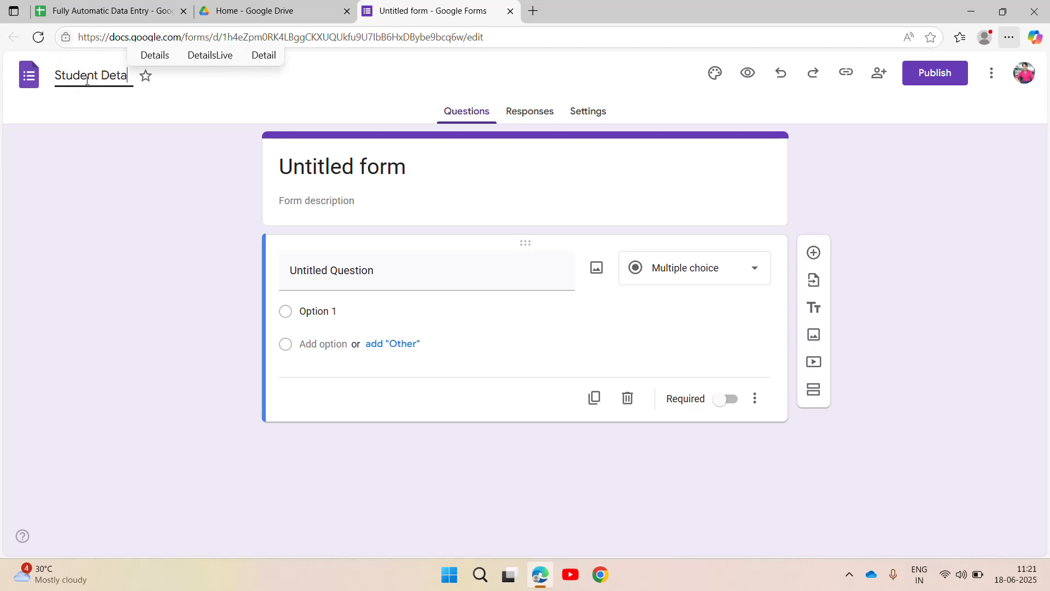
left_click(429, 177)
- Title the first question "Name of the Student" and make it required
left_click(340, 286)
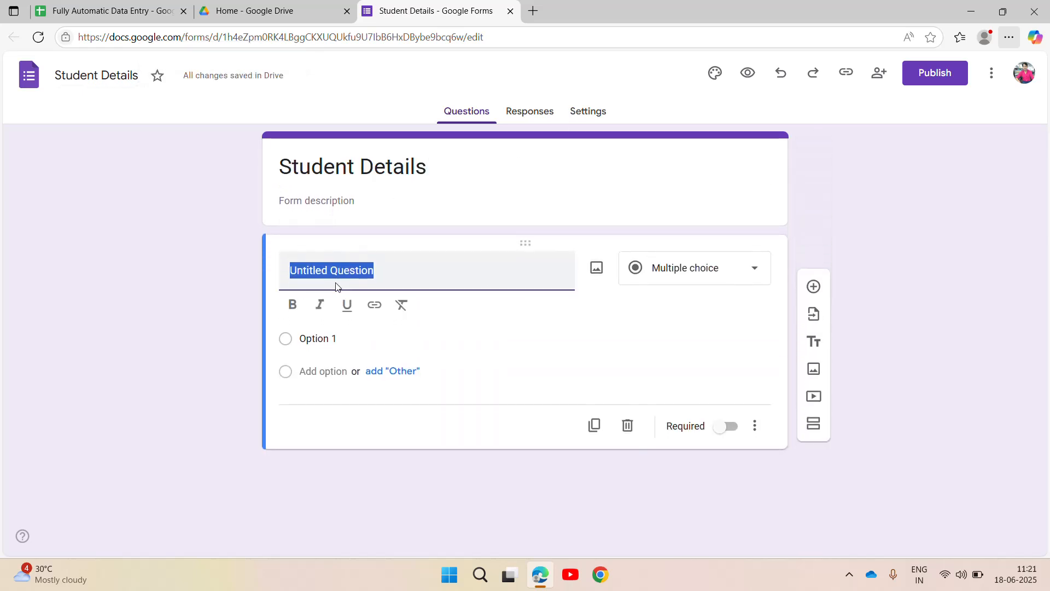
type("Name of the tu")
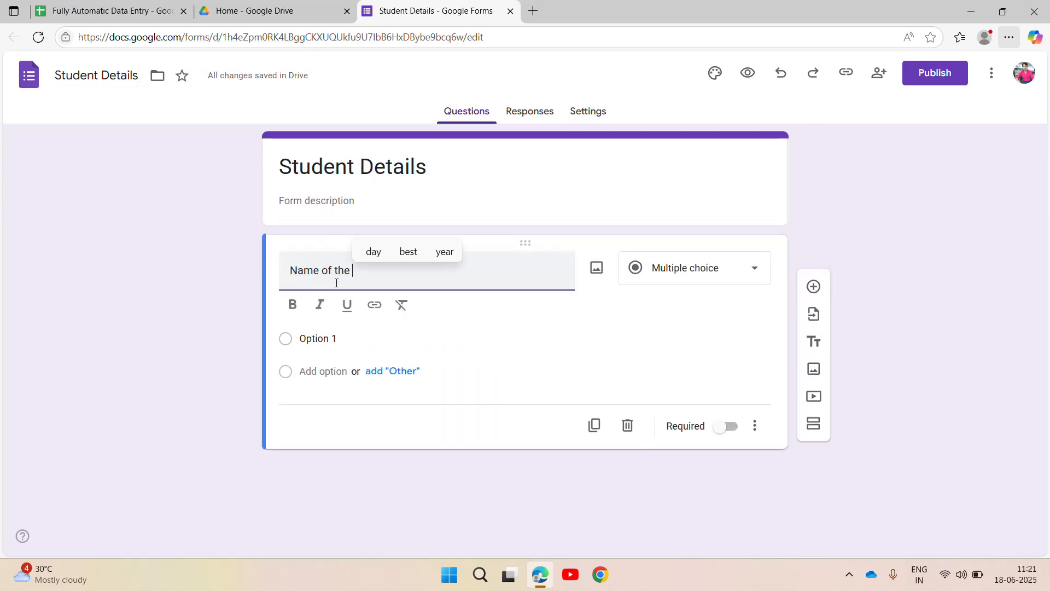
key("BackSpace")
key("BackSpace")
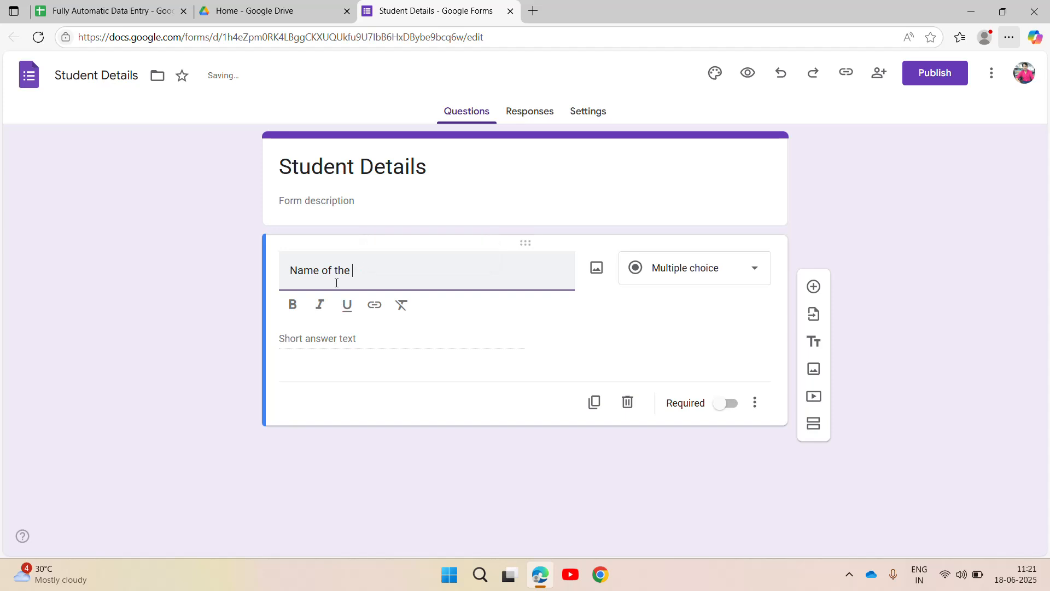
type("Student")
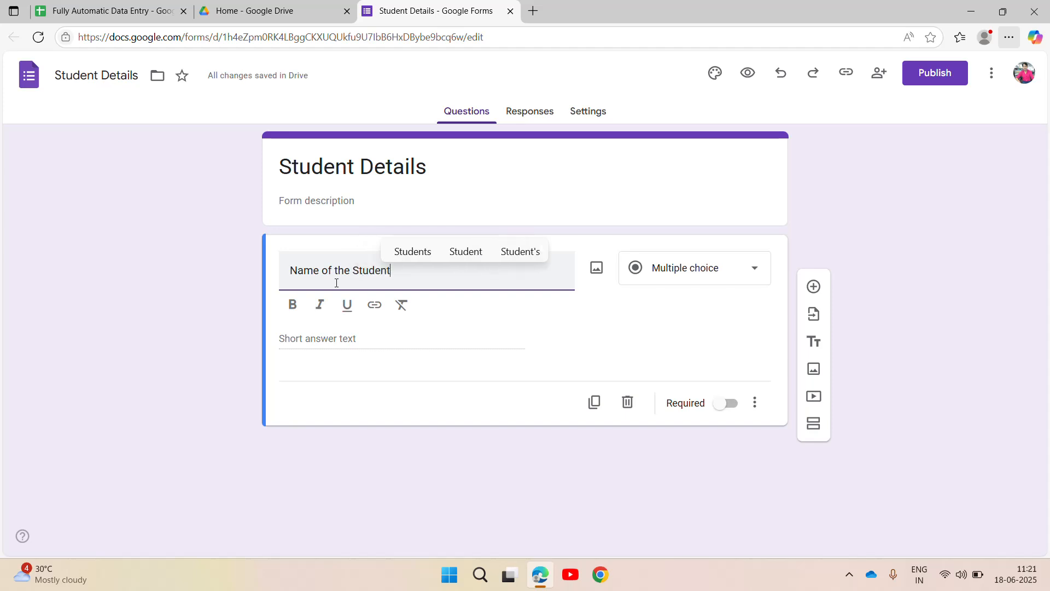
left_click(715, 408)
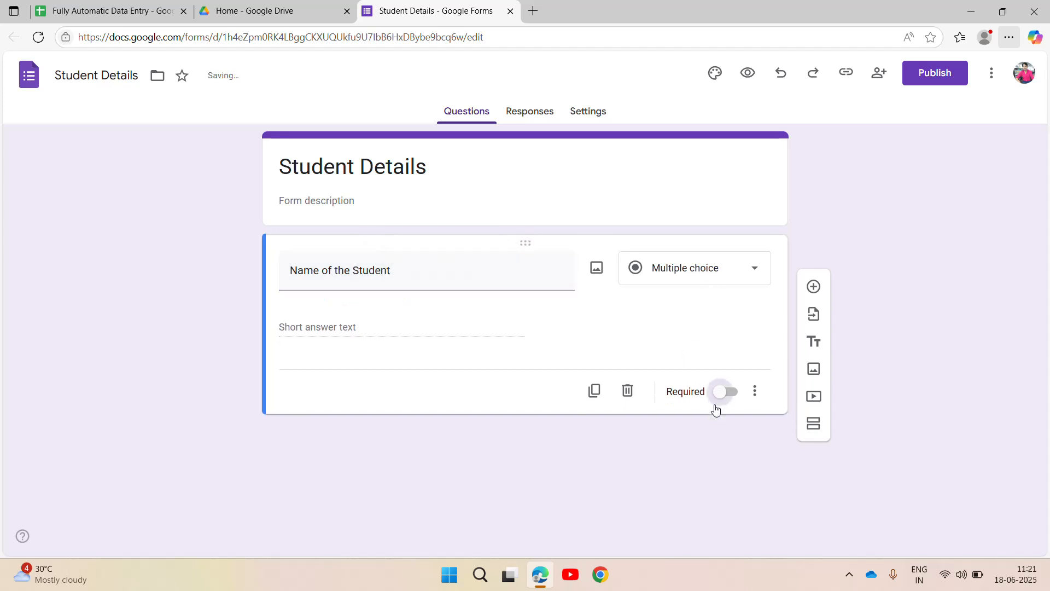
left_click(720, 377)
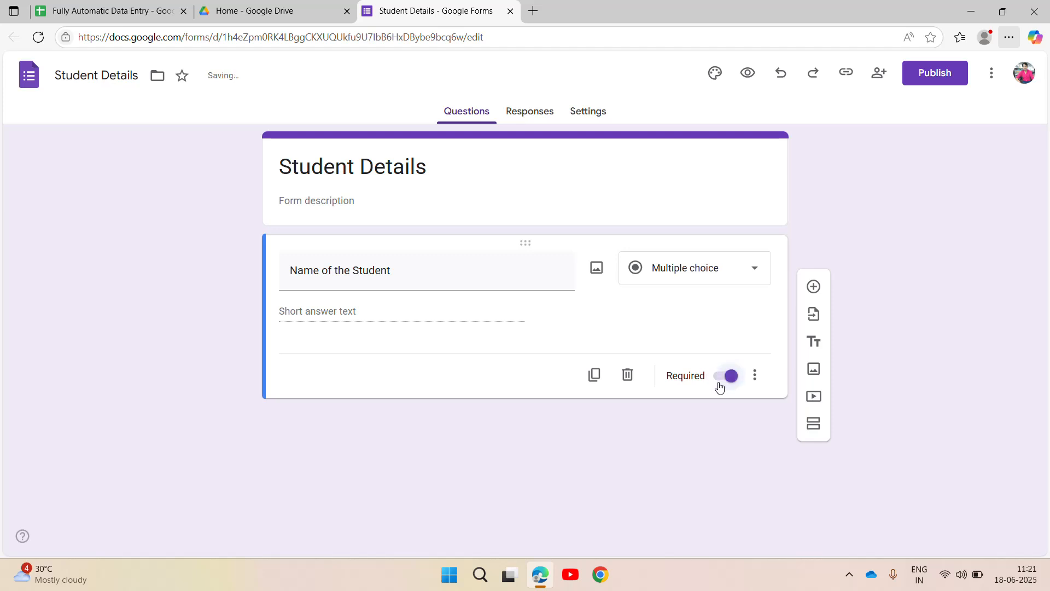
- Add a second question titled "Admission No" and make it required
left_click(814, 287)
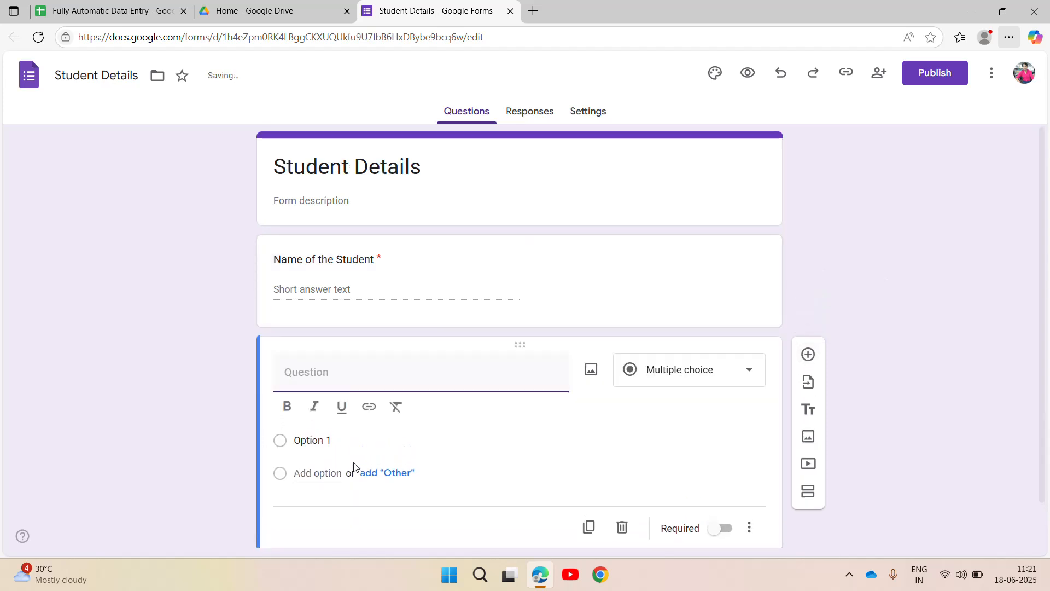
type("Admiss")
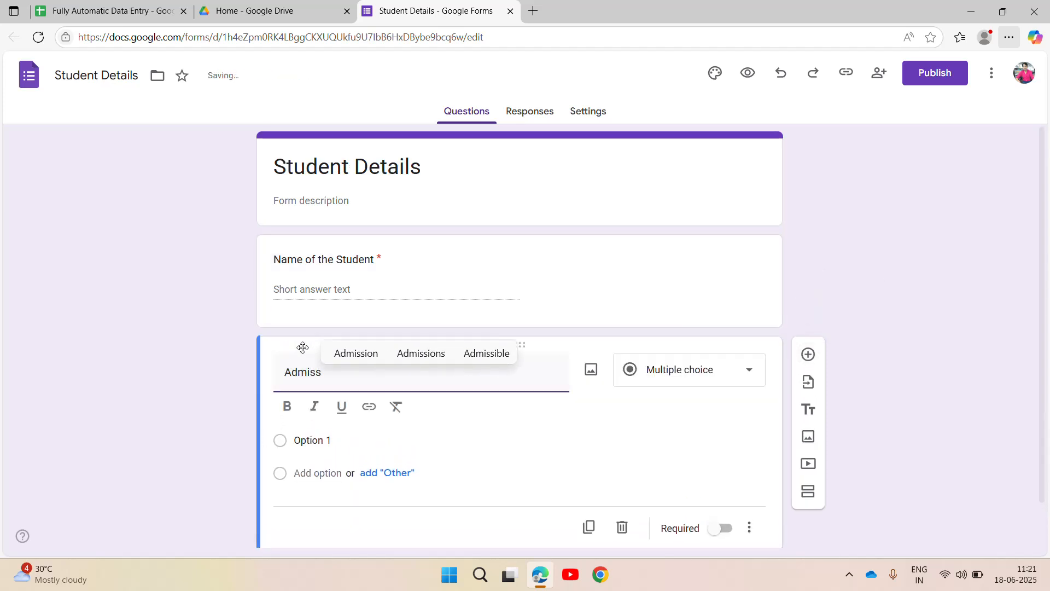
left_click(356, 359)
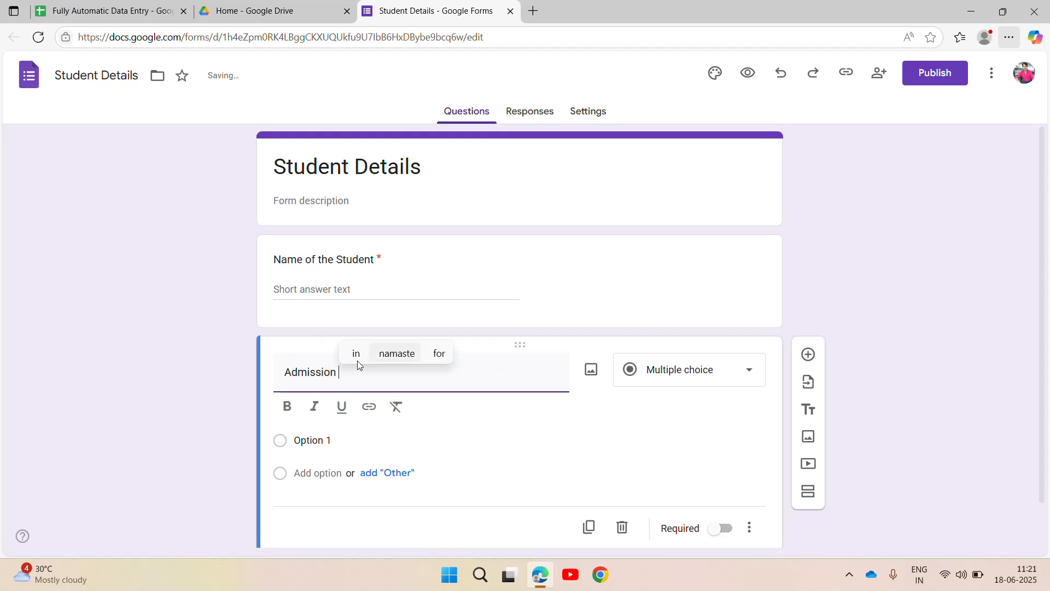
type("No")
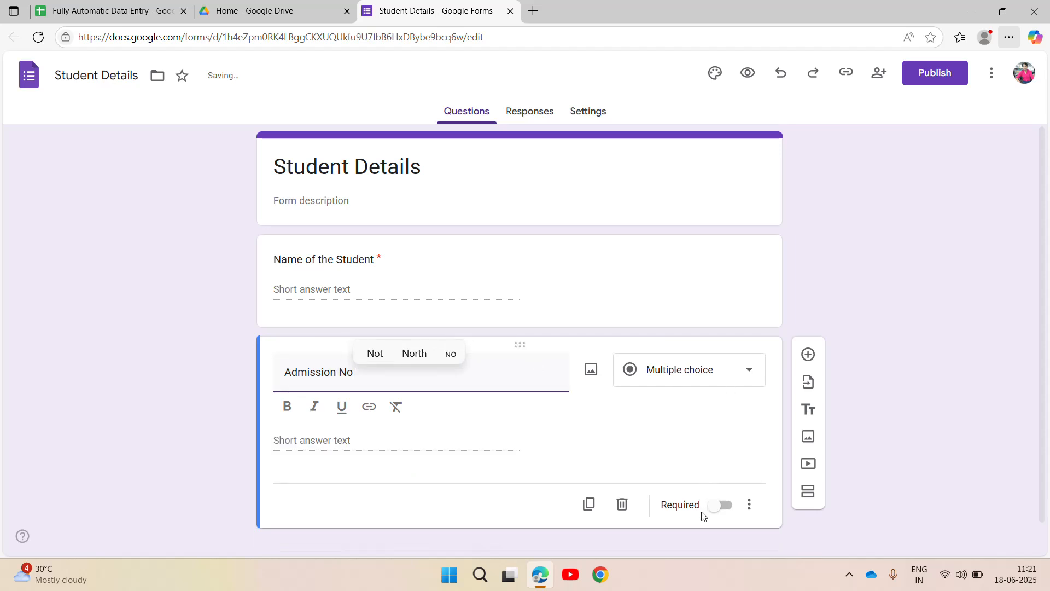
left_click(722, 505)
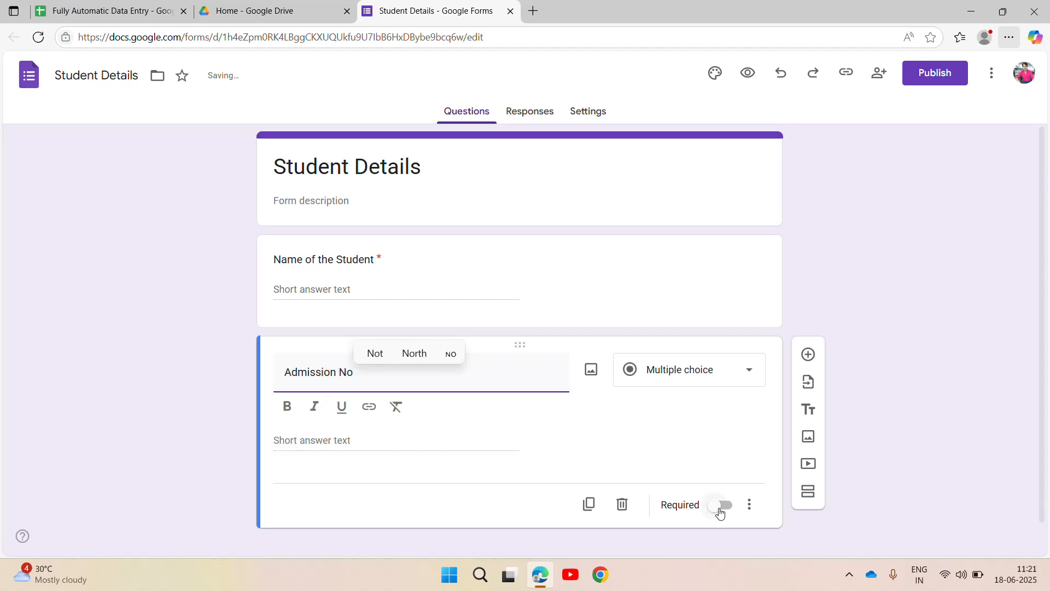
- Add a third question titled "Grade" below the Admission No question
left_click(809, 353)
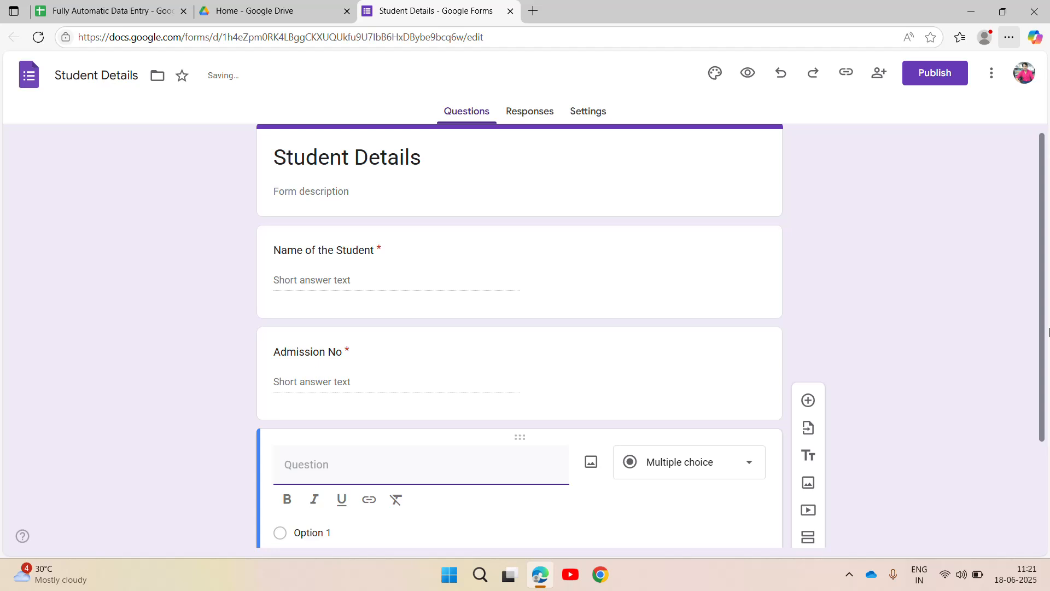
type("Grade")
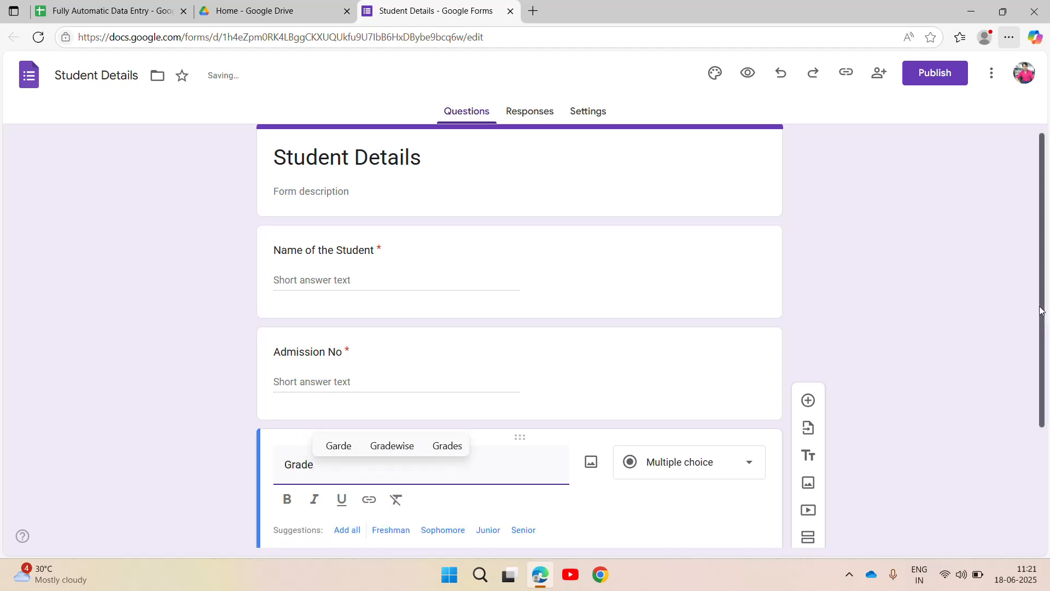
left_click_drag(1042, 310, 1031, 424)
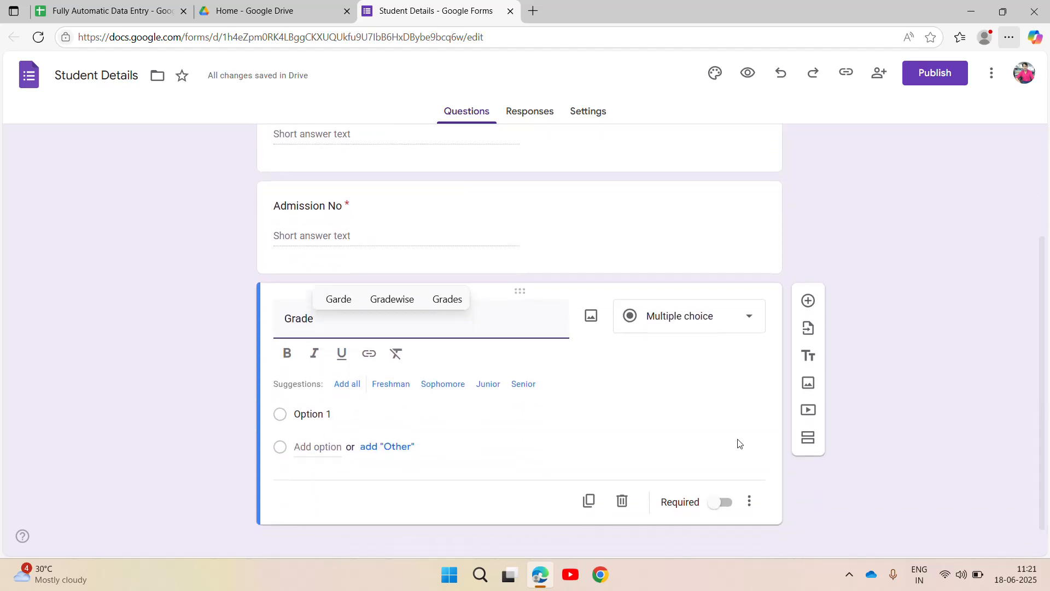
- Enter I, II, III and IV as the first four answer options of the Grade question
left_click(331, 413)
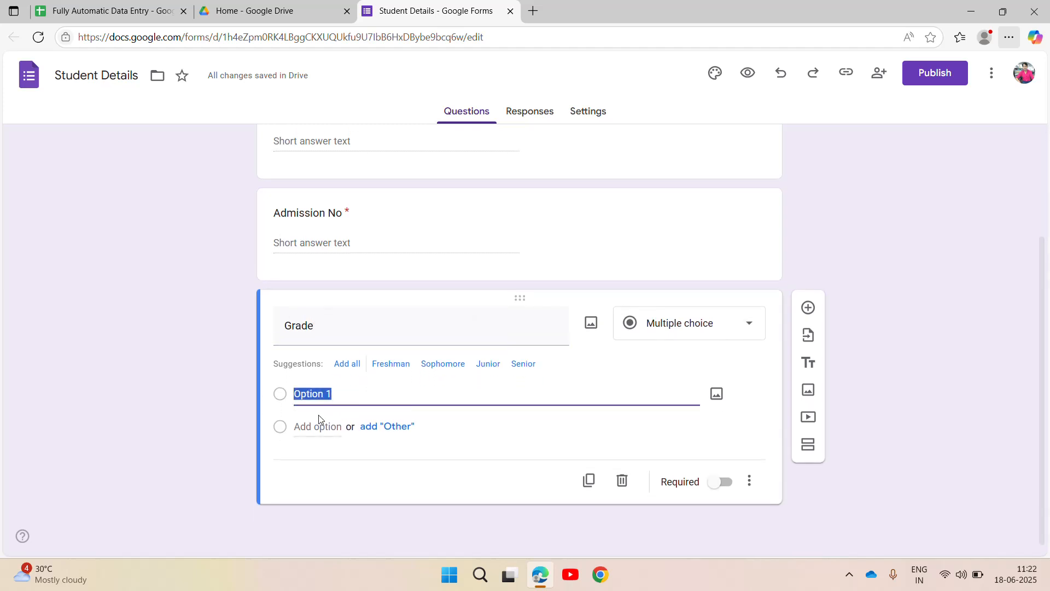
type("I")
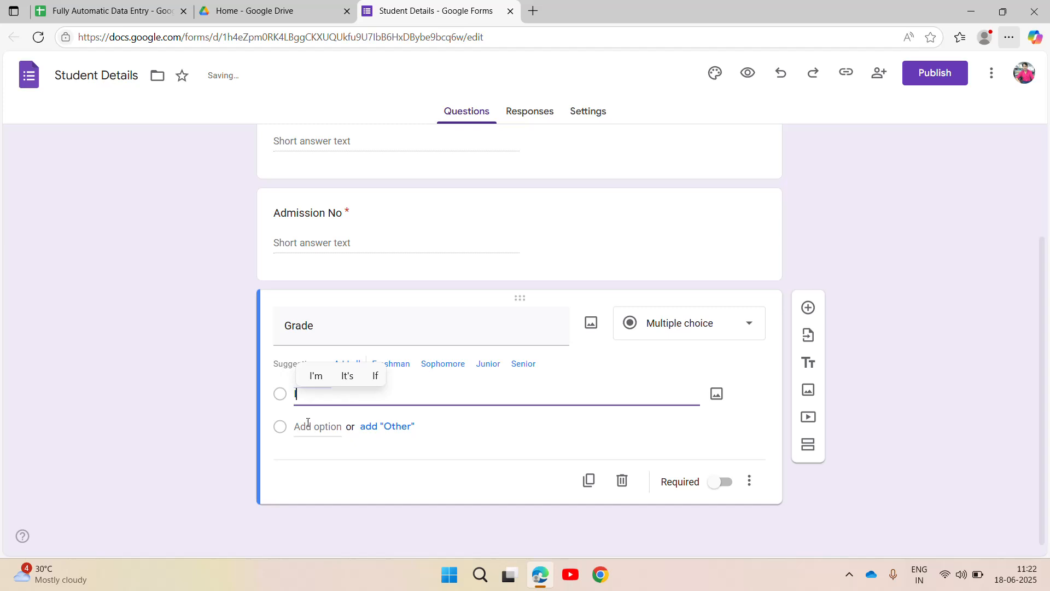
left_click(316, 425)
type("II")
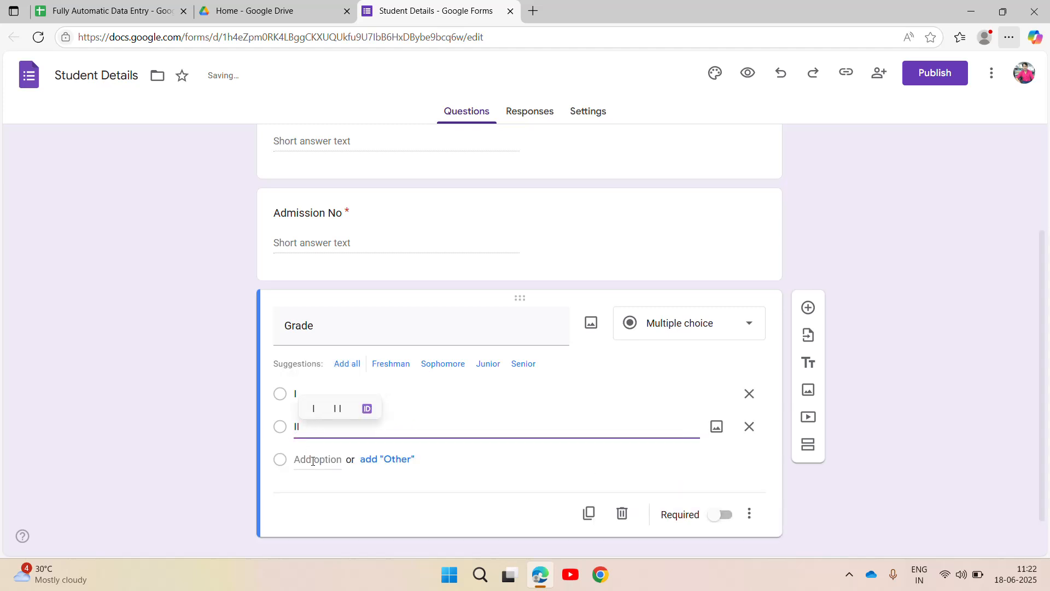
left_click(313, 460)
type("III")
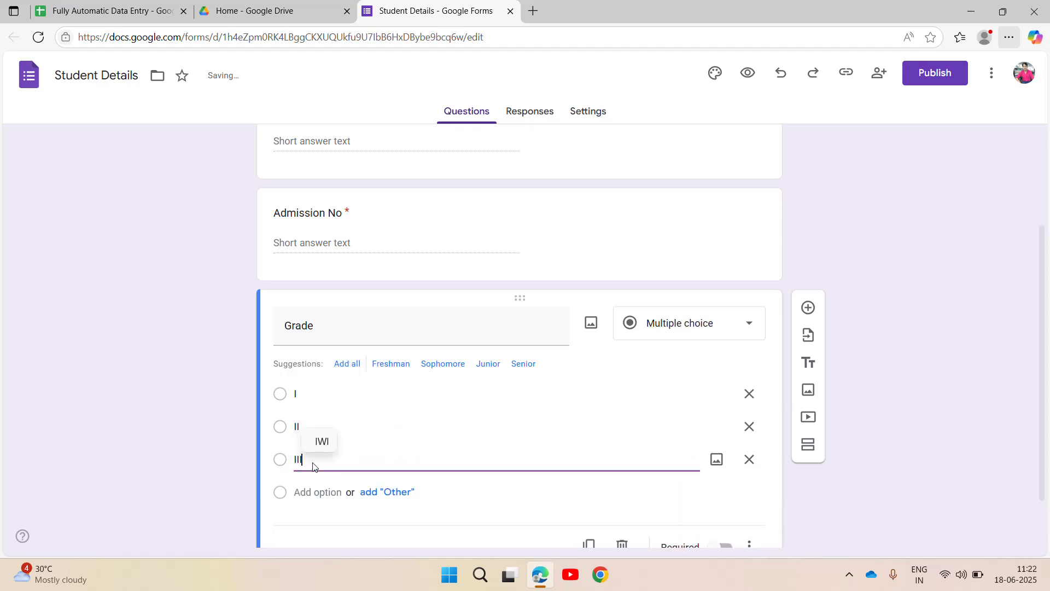
left_click(313, 493)
type("IV")
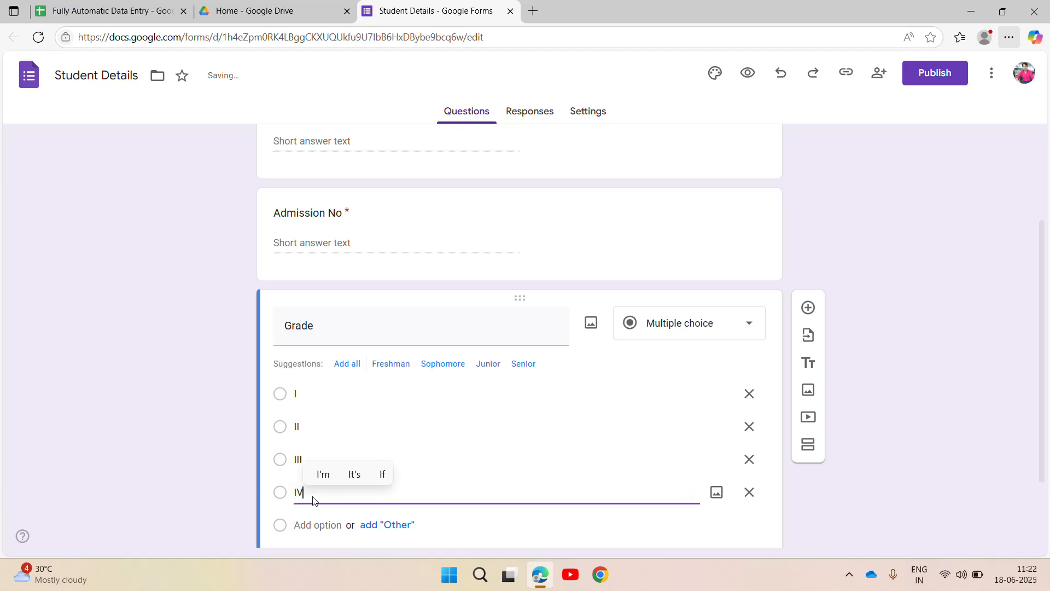
- Add V, VI and VII as further answer options of the Grade question
left_click(308, 522)
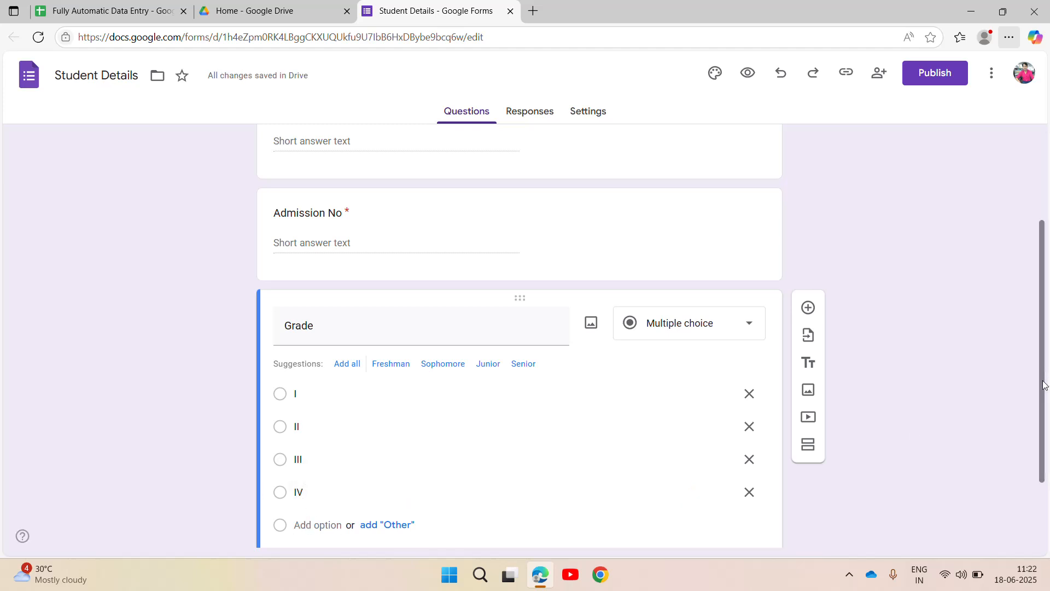
left_click_drag(1039, 398, 1039, 436)
left_click(313, 433)
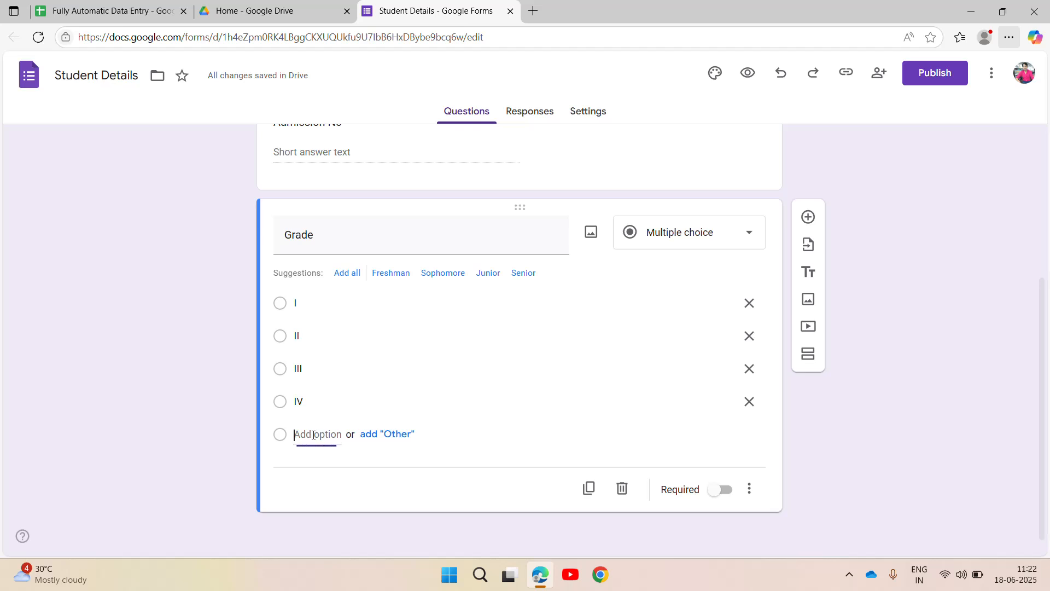
type("V")
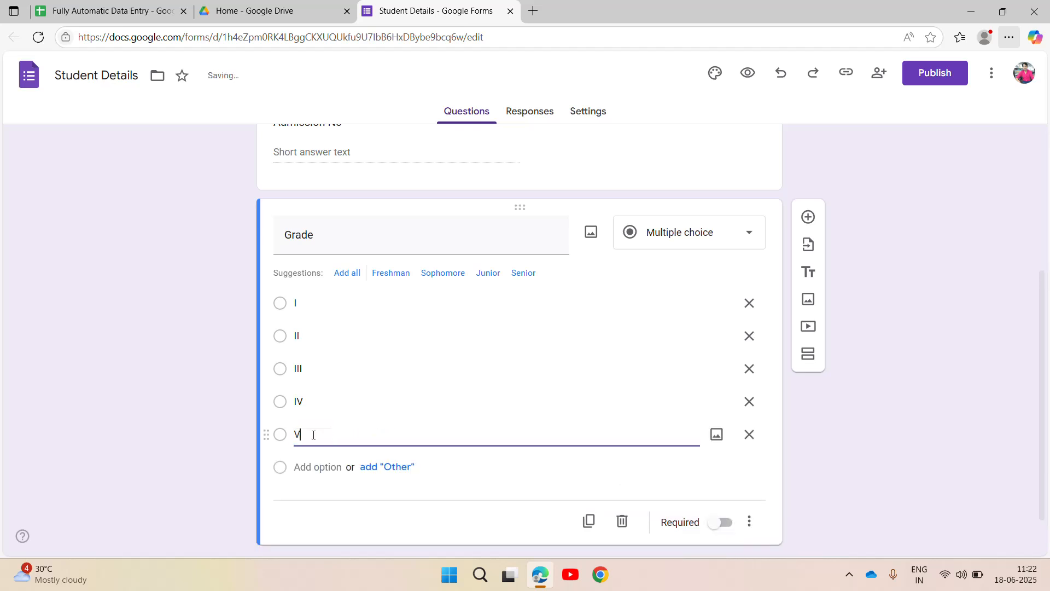
left_click(309, 466)
type("VI")
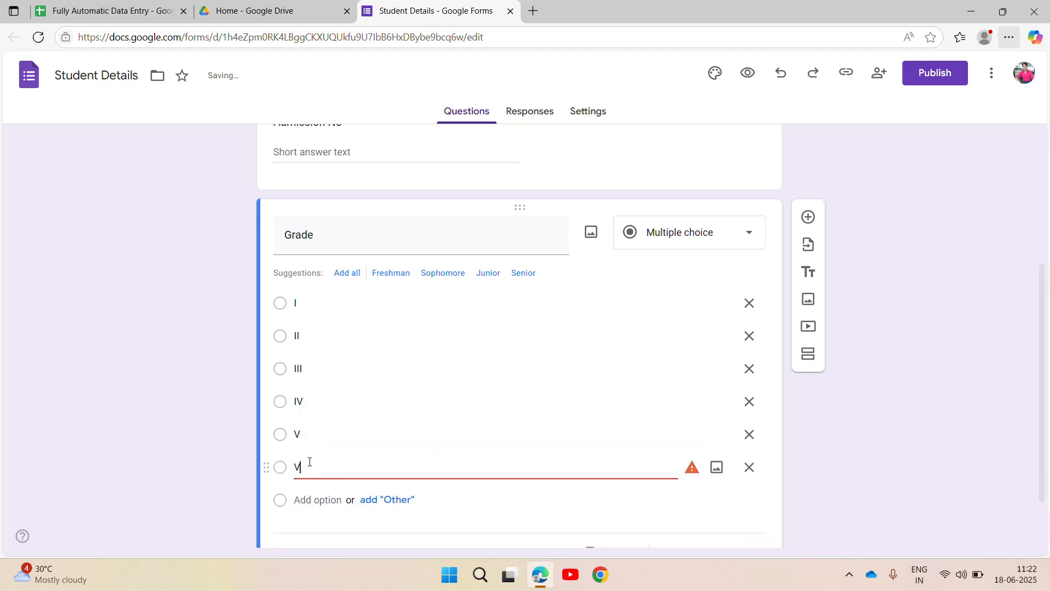
left_click(309, 495)
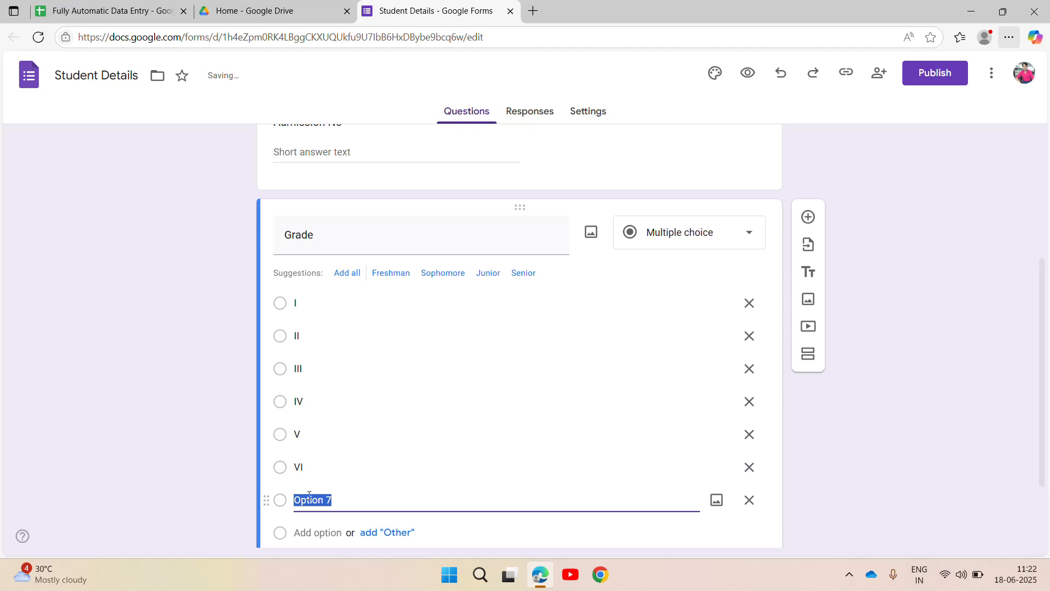
type("VII")
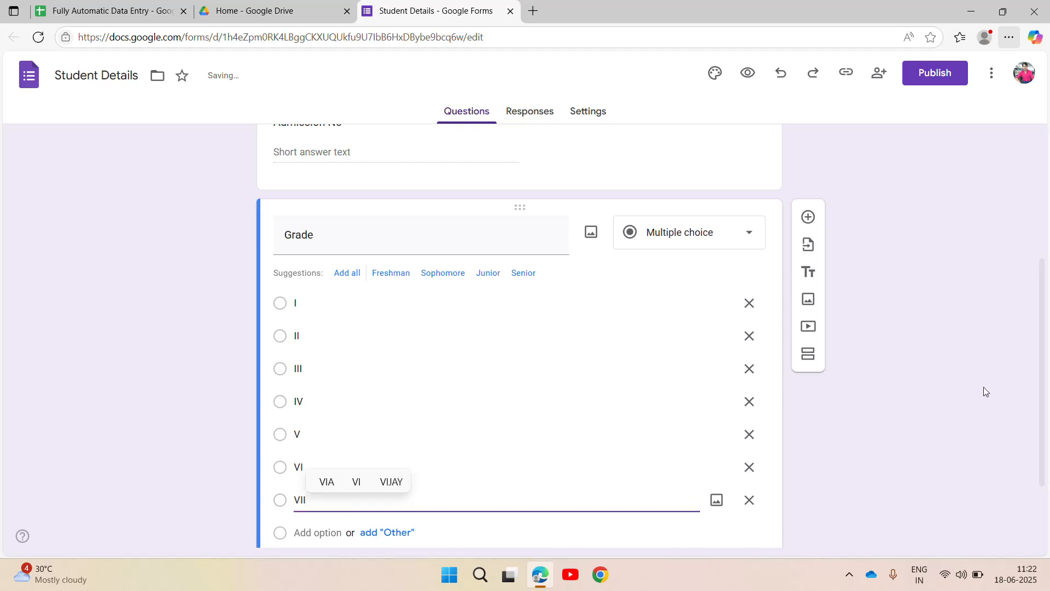
key("BackSpace")
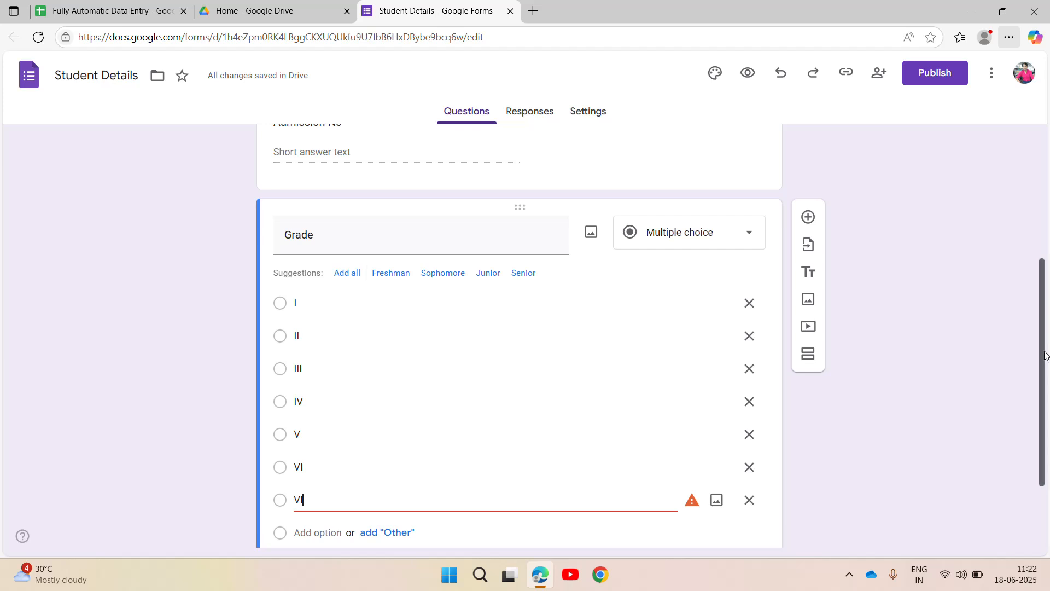
left_click_drag(1045, 356, 1045, 412)
type("I")
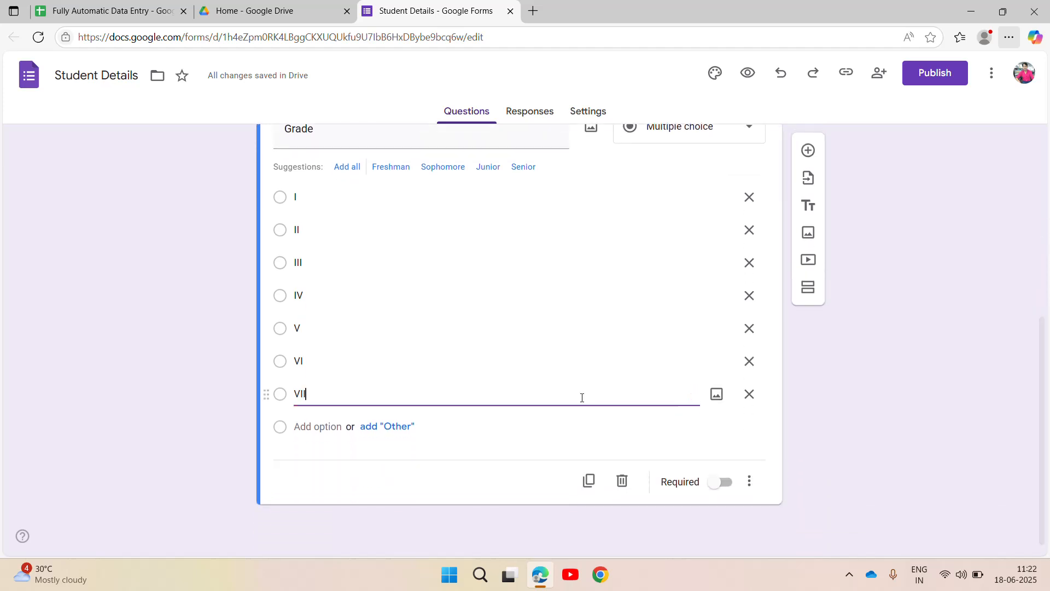
- Add VIII as the last Grade option and make the question required
key("Return")
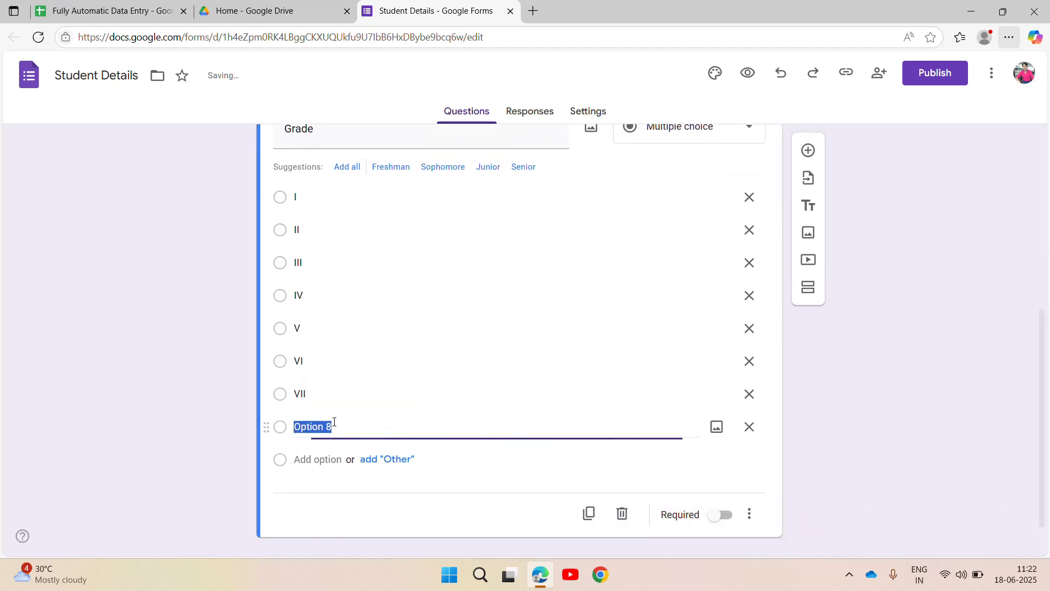
type("VIII")
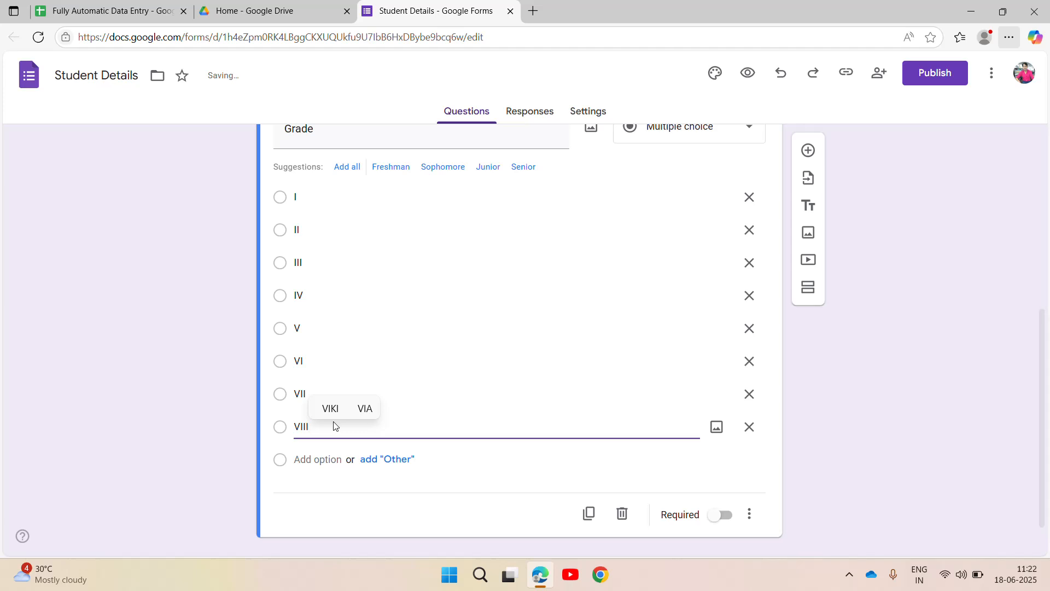
key("BackSpace")
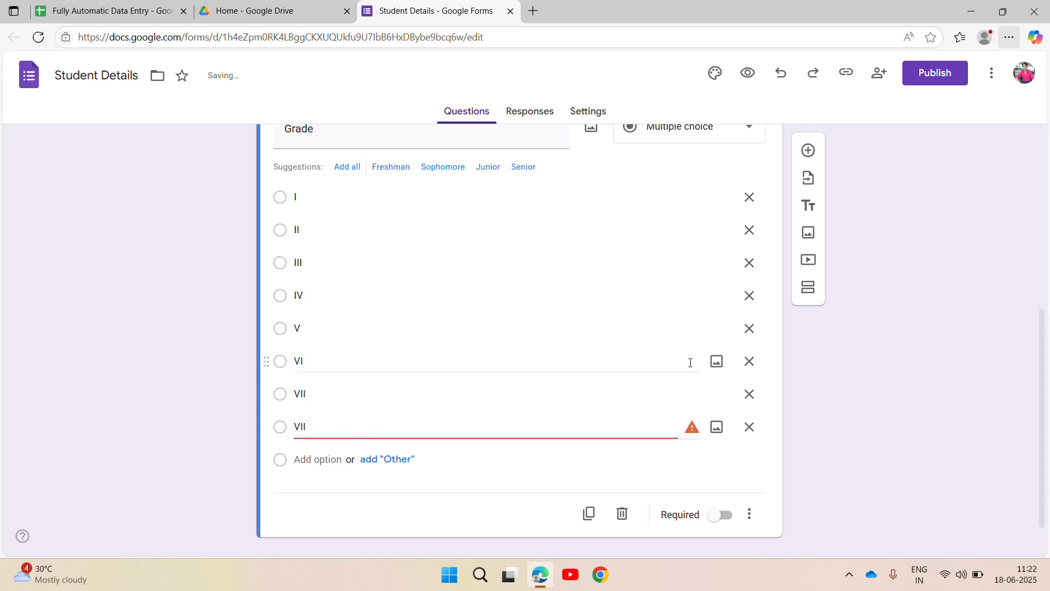
type("I")
left_click(878, 397)
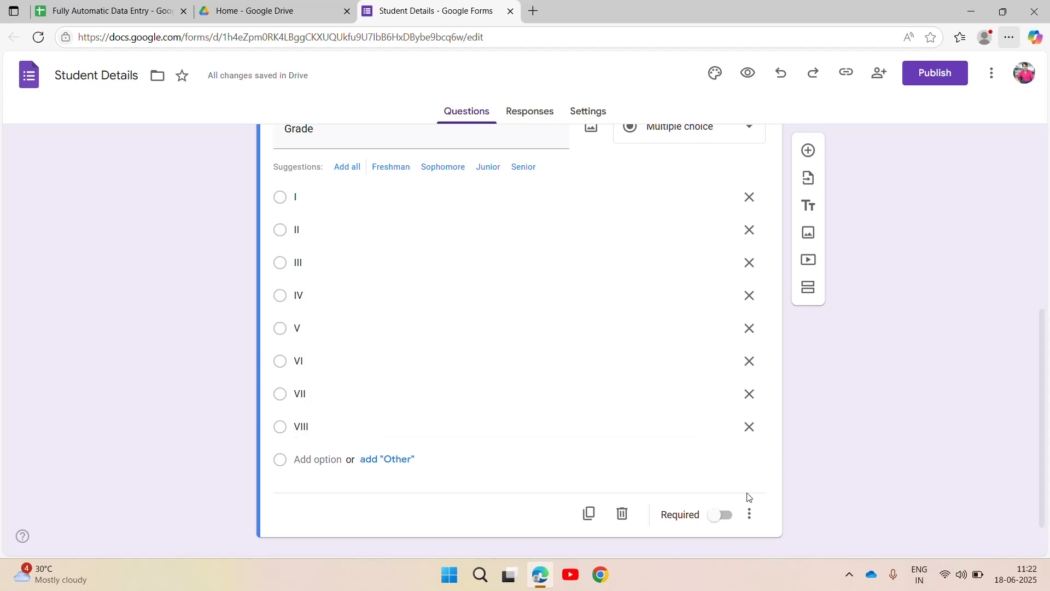
left_click(720, 514)
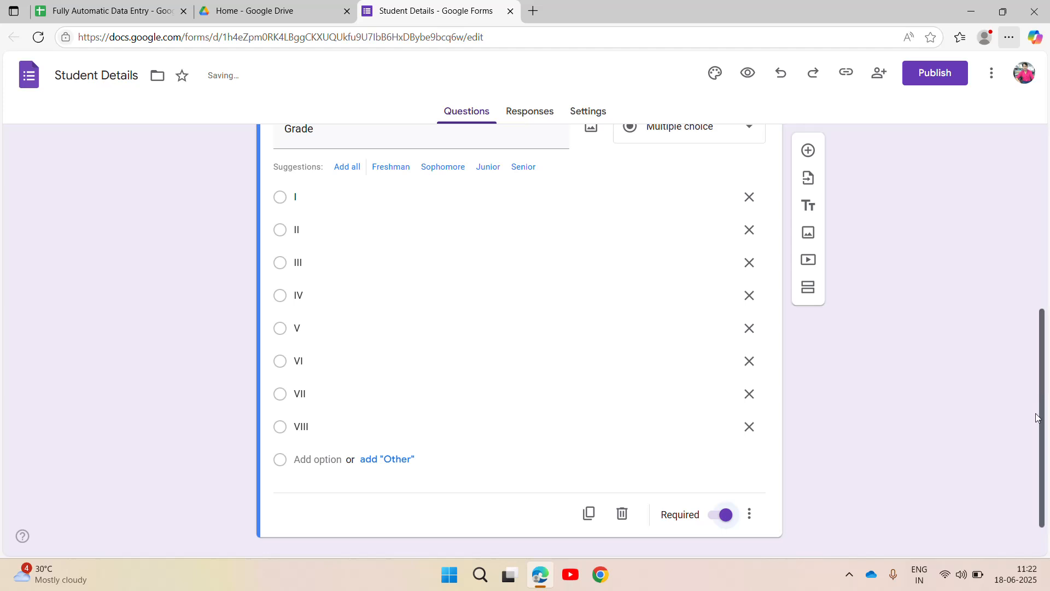
- Add a fourth question titled "Section" with A as its first answer option
left_click(809, 150)
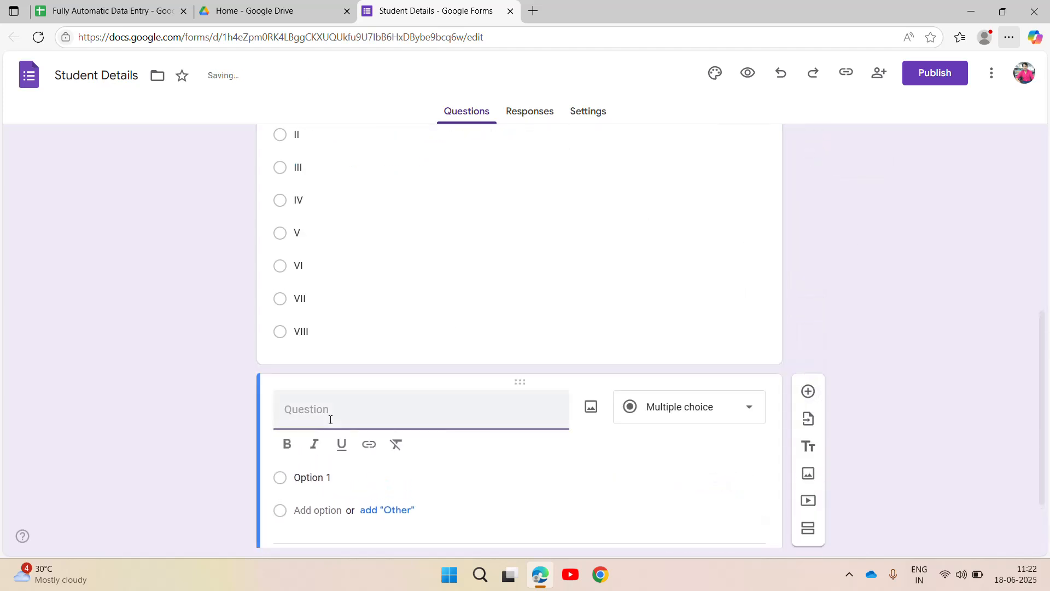
type("Section")
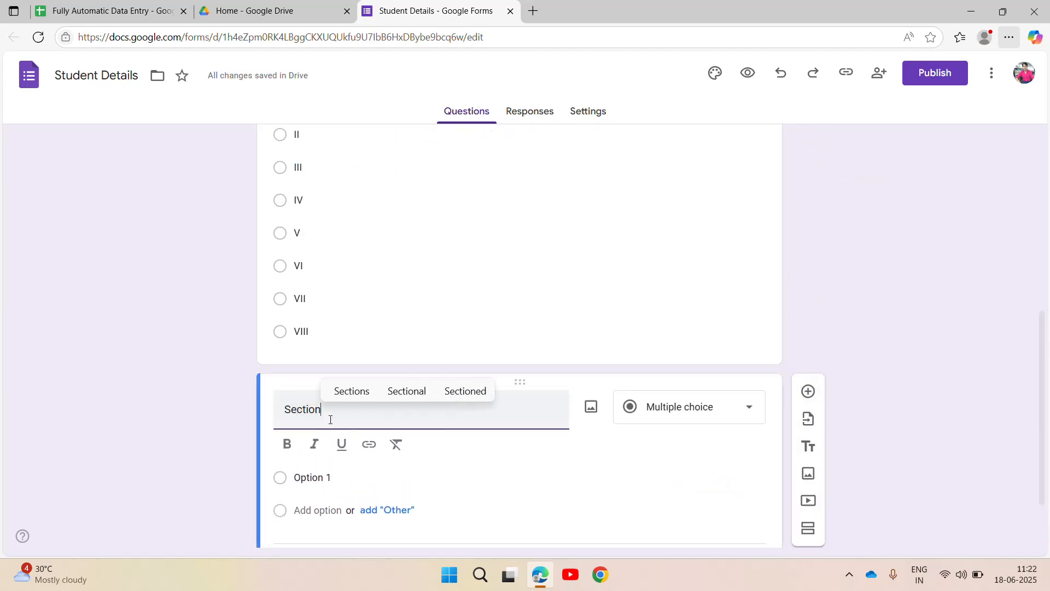
left_click(331, 477)
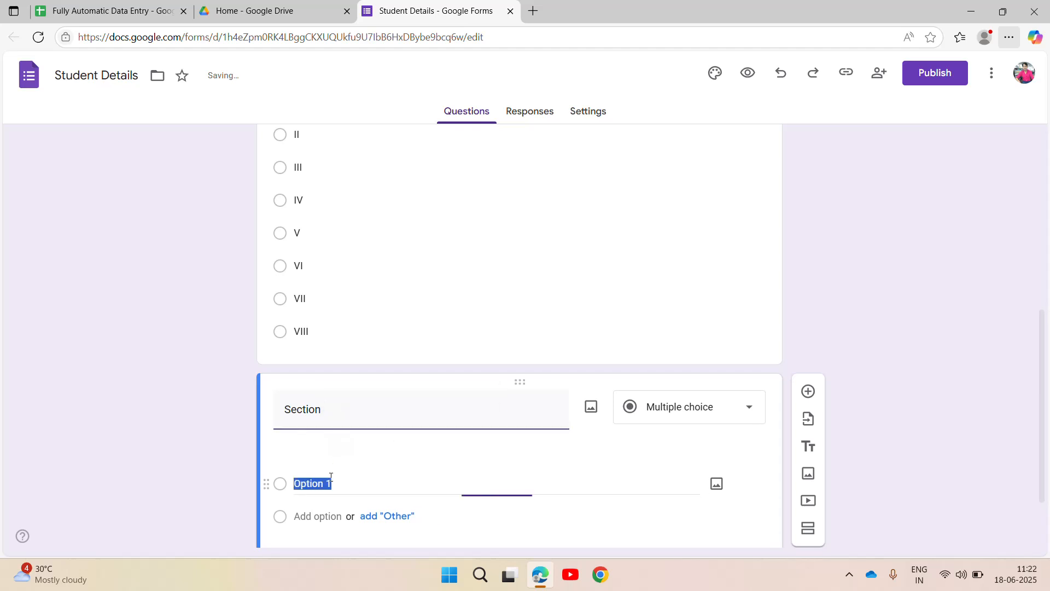
type("A")
- Add the suggested option D to the Section question, followed by all remaining suggestions, B and C
left_click(322, 487)
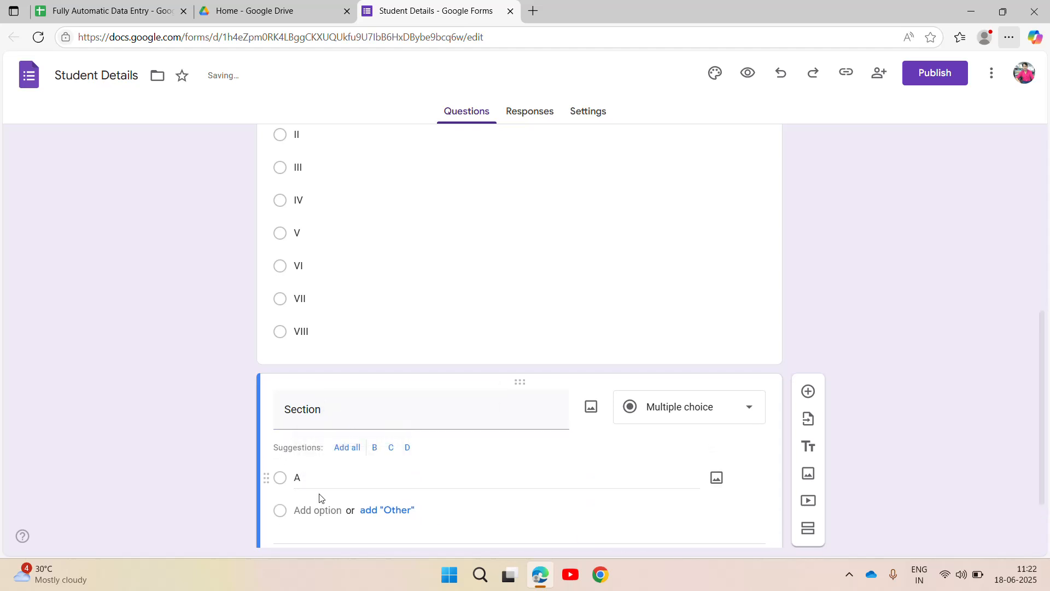
left_click(319, 493)
left_click(407, 448)
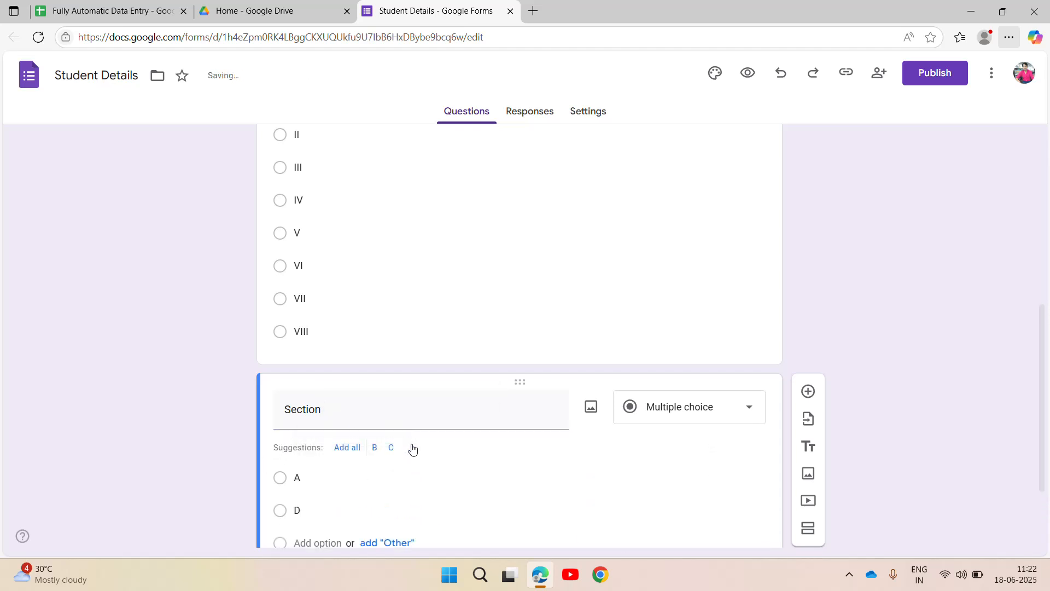
scroll(1042, 370, "down", 3)
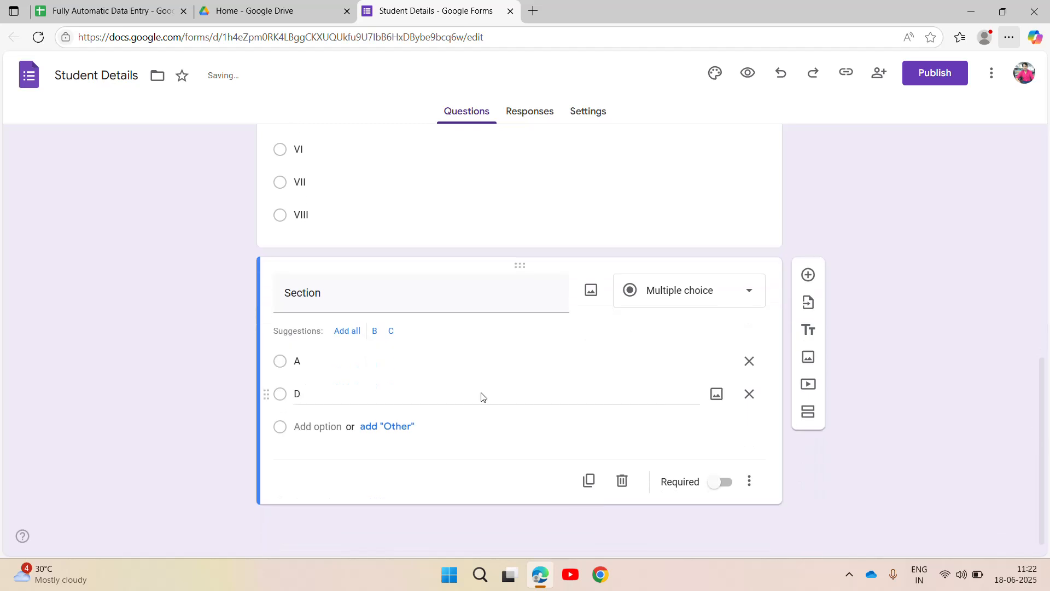
left_click(347, 331)
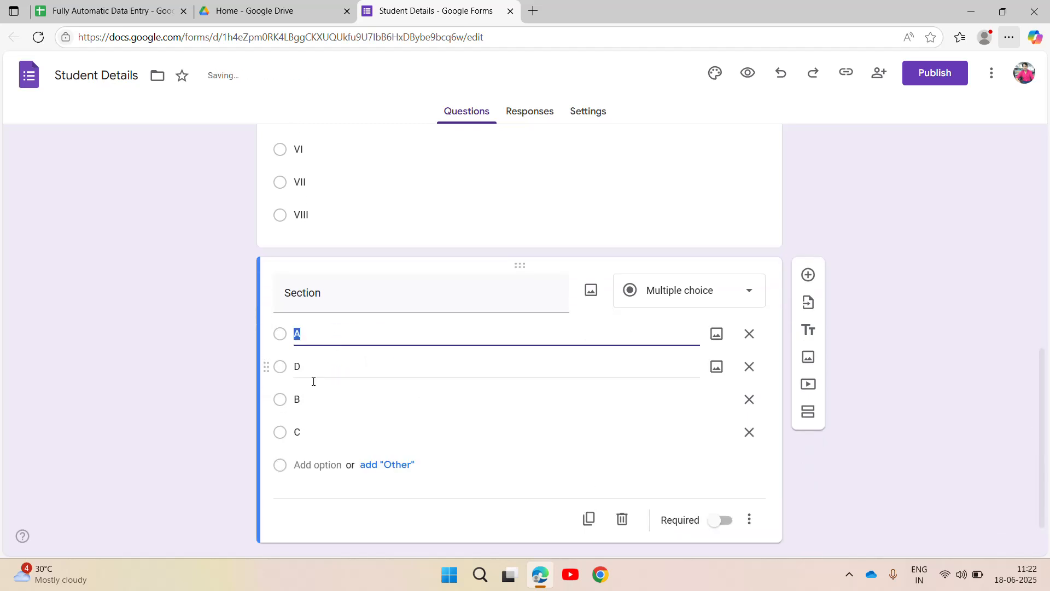
- Try to relabel the last three Section options as B, C and D in order, and make the question required
left_click(302, 369)
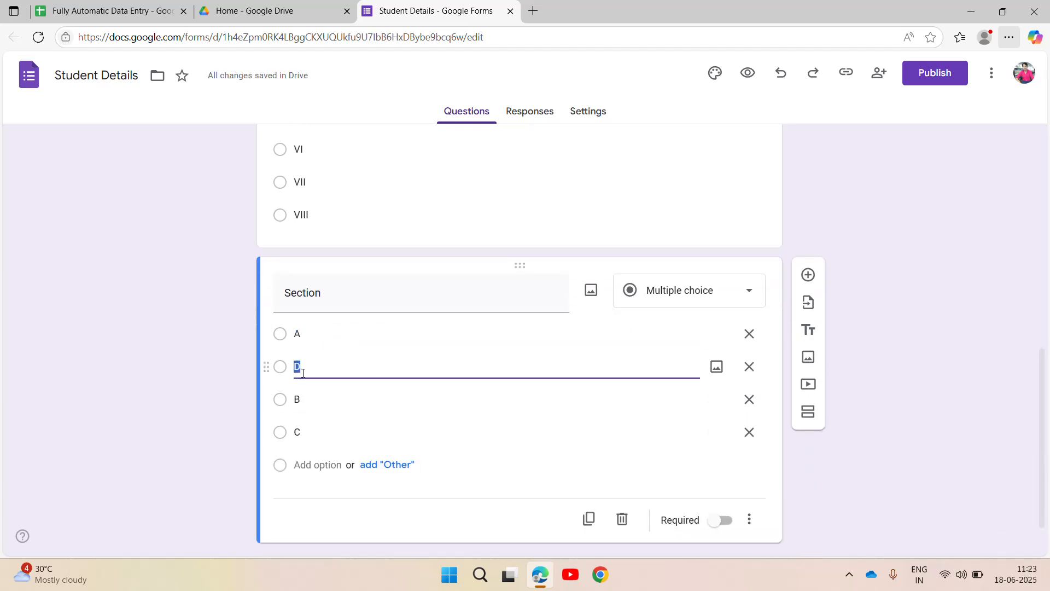
type("B")
left_click(305, 399)
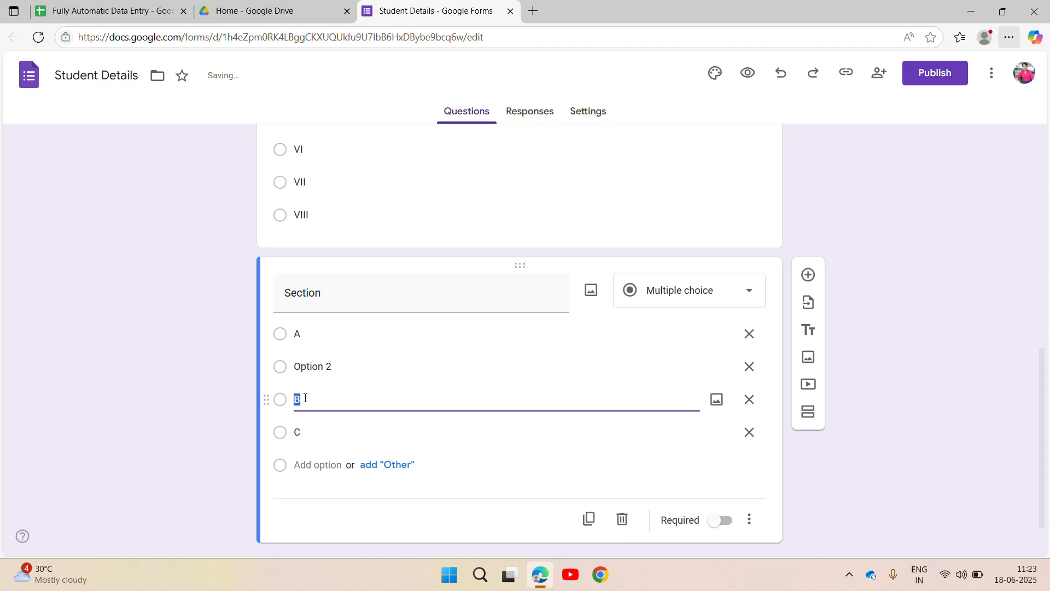
key("BackSpace")
type("C")
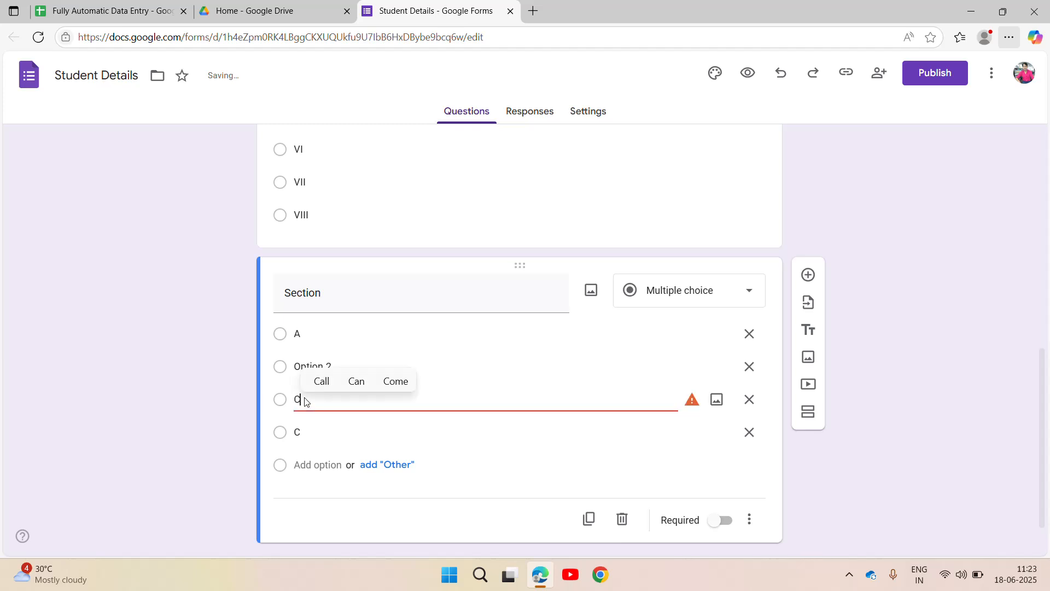
left_click(302, 435)
type("D")
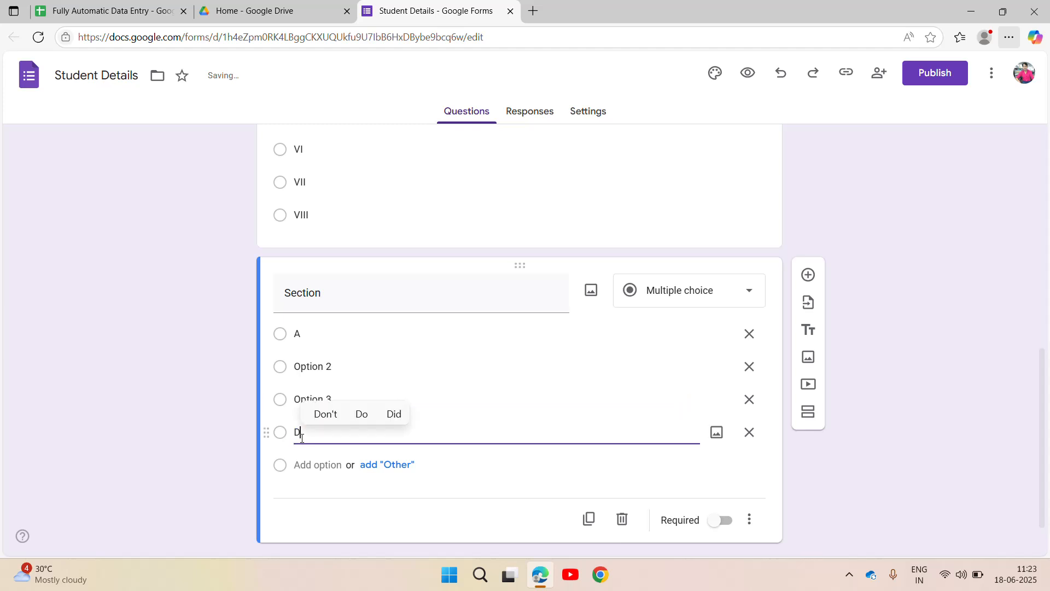
left_click(719, 524)
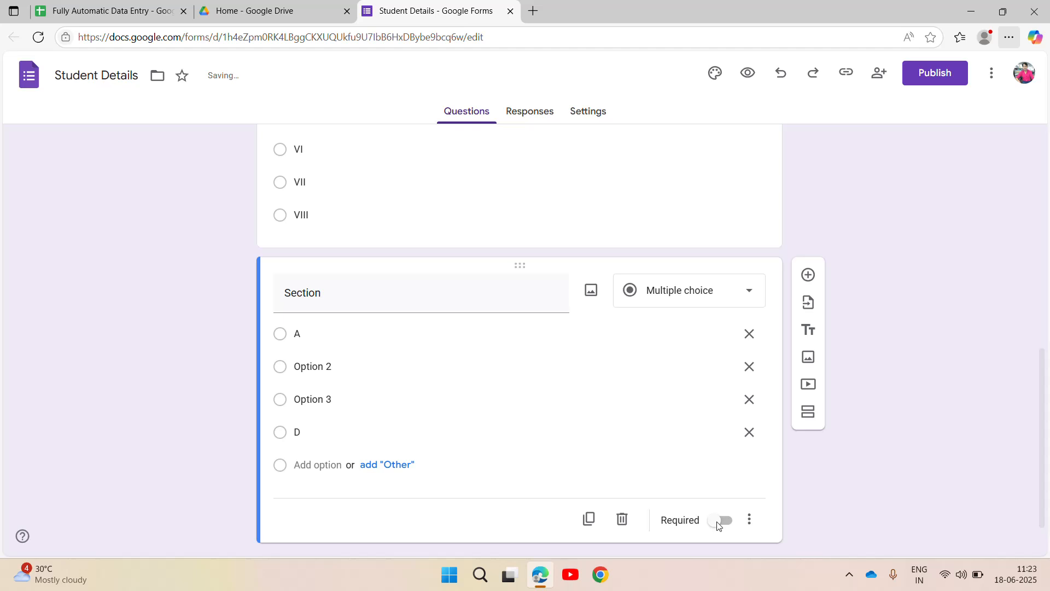
left_click(719, 520)
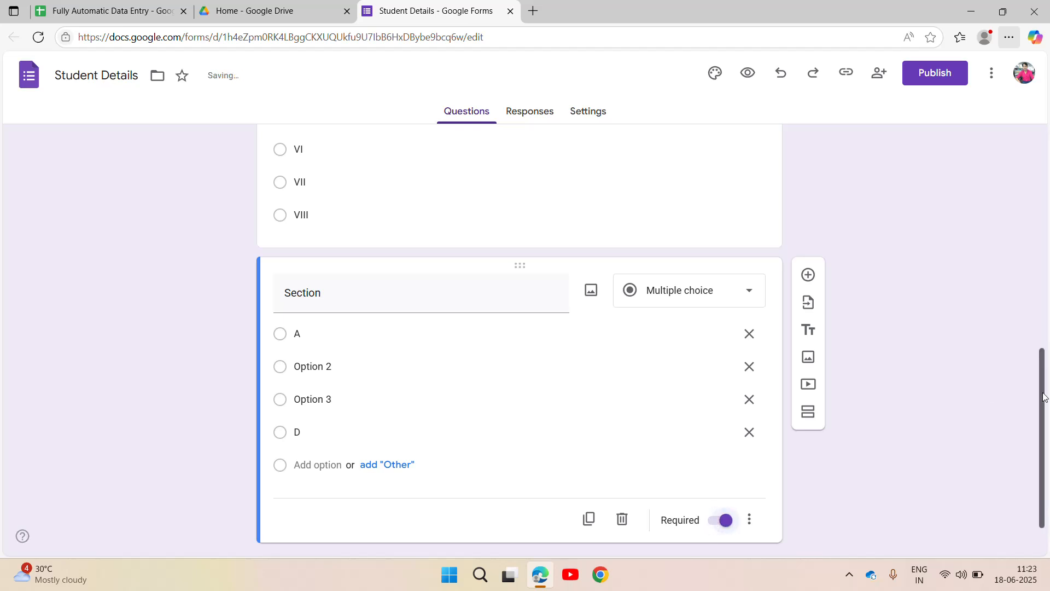
- Add a fifth question titled "Father's Name" below the Section question
scroll(1045, 398, "down", 1)
left_click(806, 236)
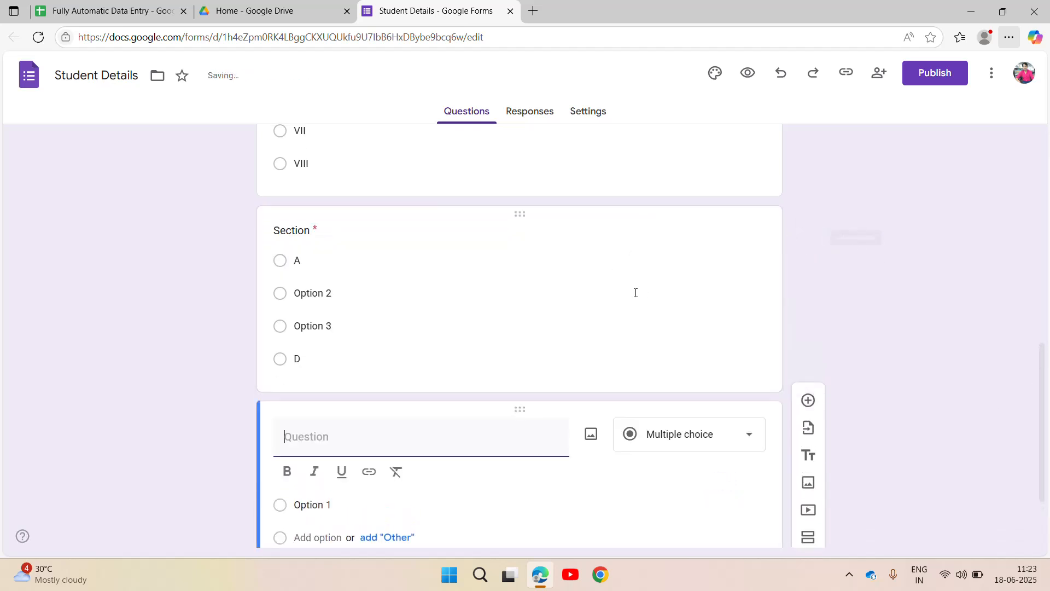
type("Father")
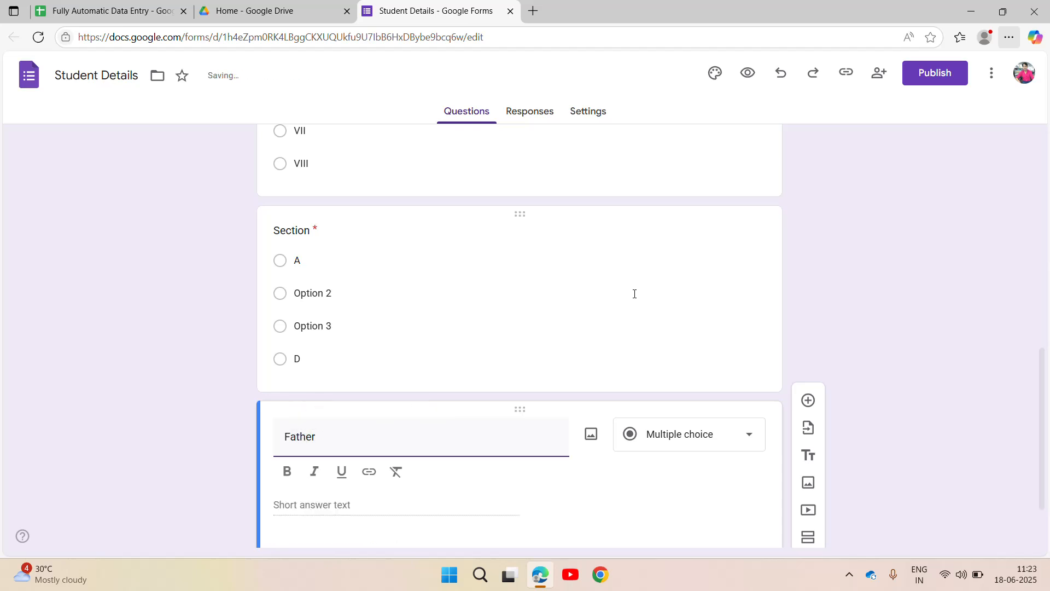
type("'s Name")
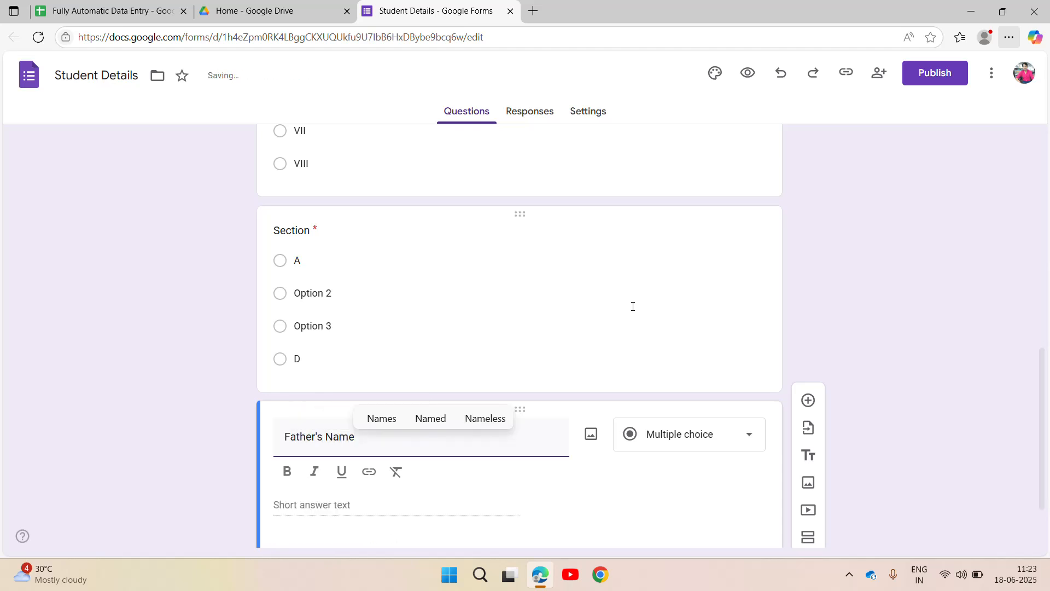
left_click_drag(1044, 379, 1041, 419)
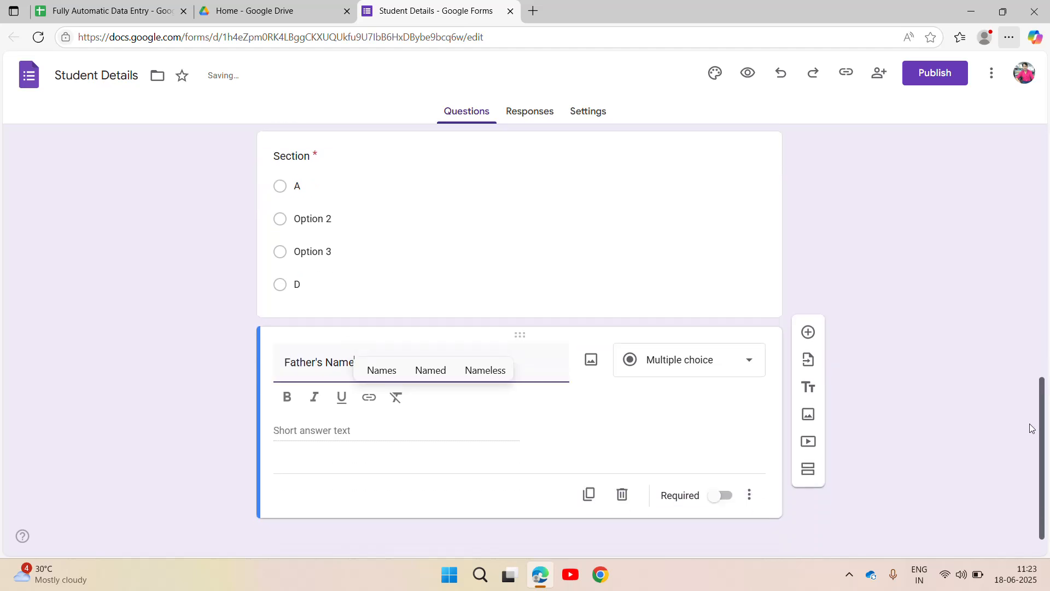
- Set the Father's Name question to Short answer and make it required
left_click(689, 353)
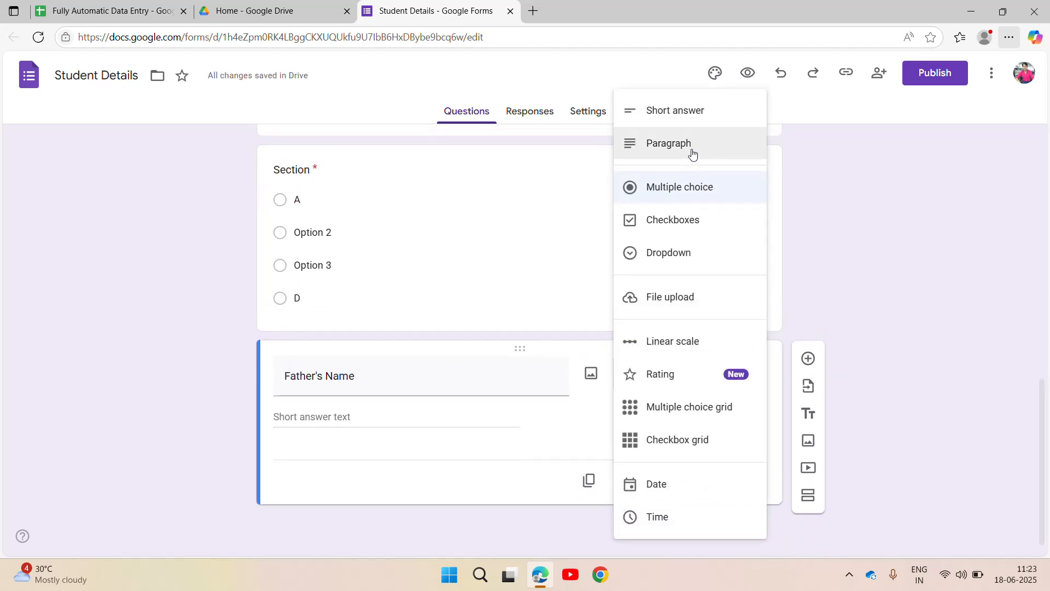
left_click(687, 115)
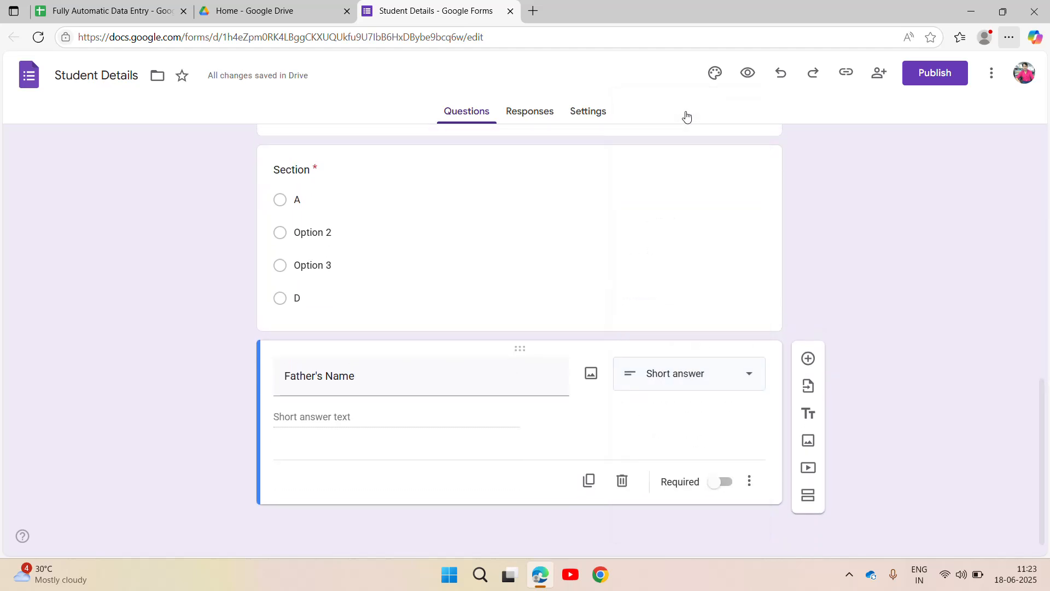
left_click(714, 481)
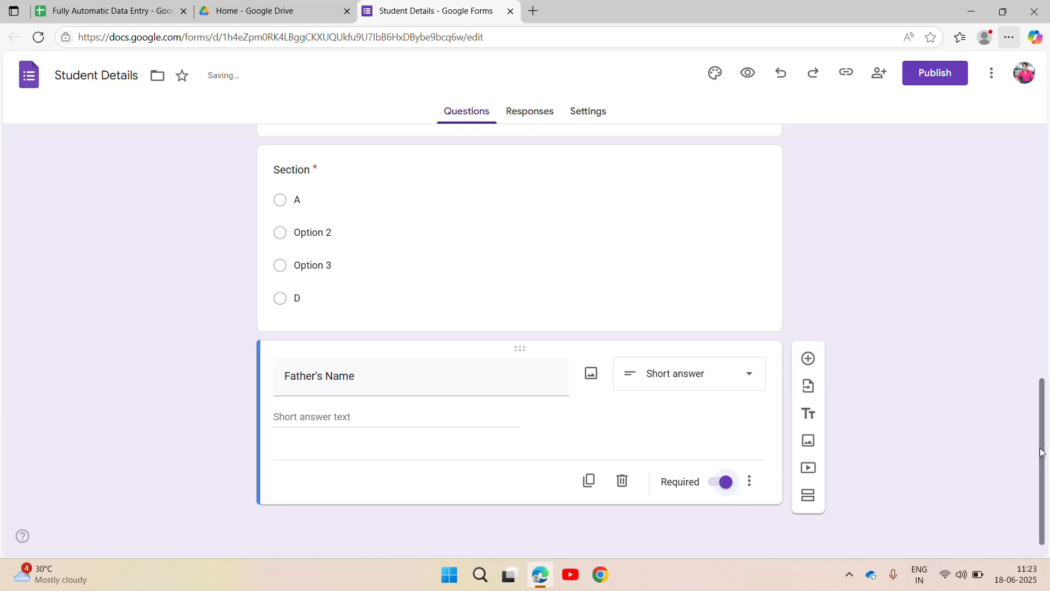
- Add a required short-answer question titled "Mother Name" below the Father's Name question
left_click(808, 358)
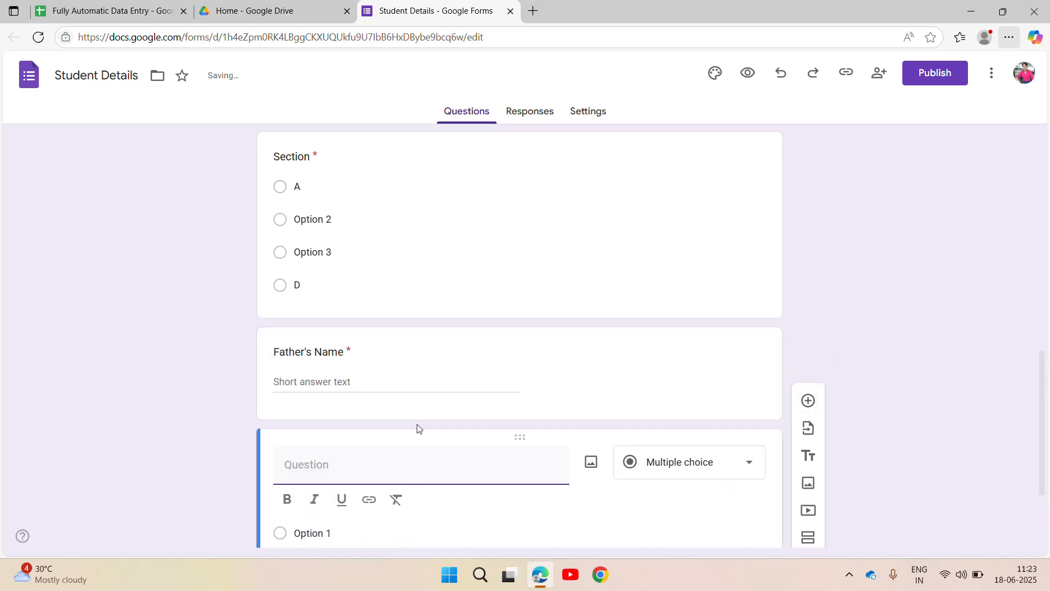
type("Mother ")
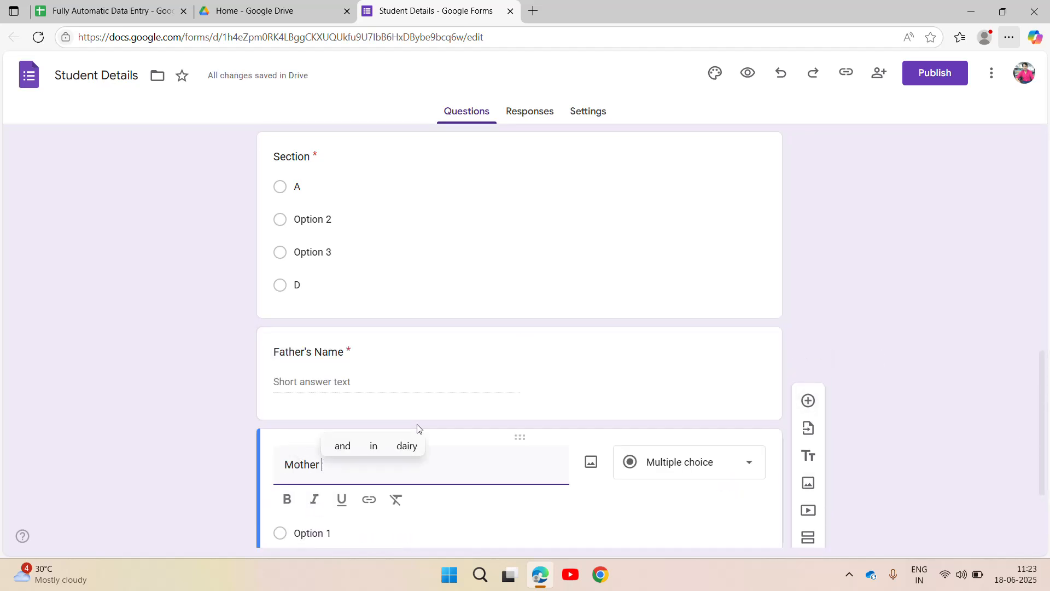
type("Name")
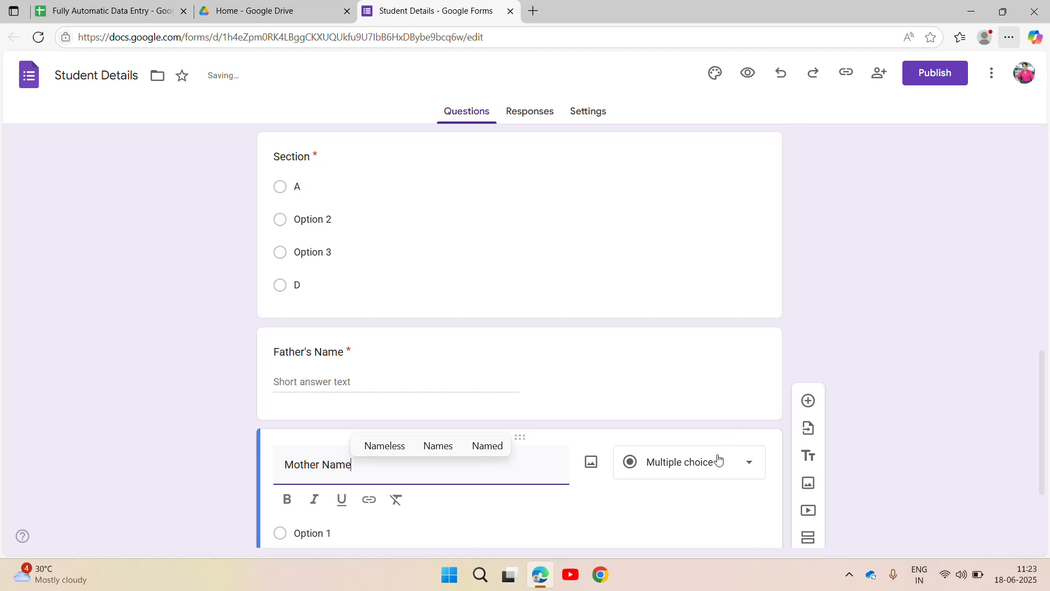
left_click(719, 462)
left_click(694, 108)
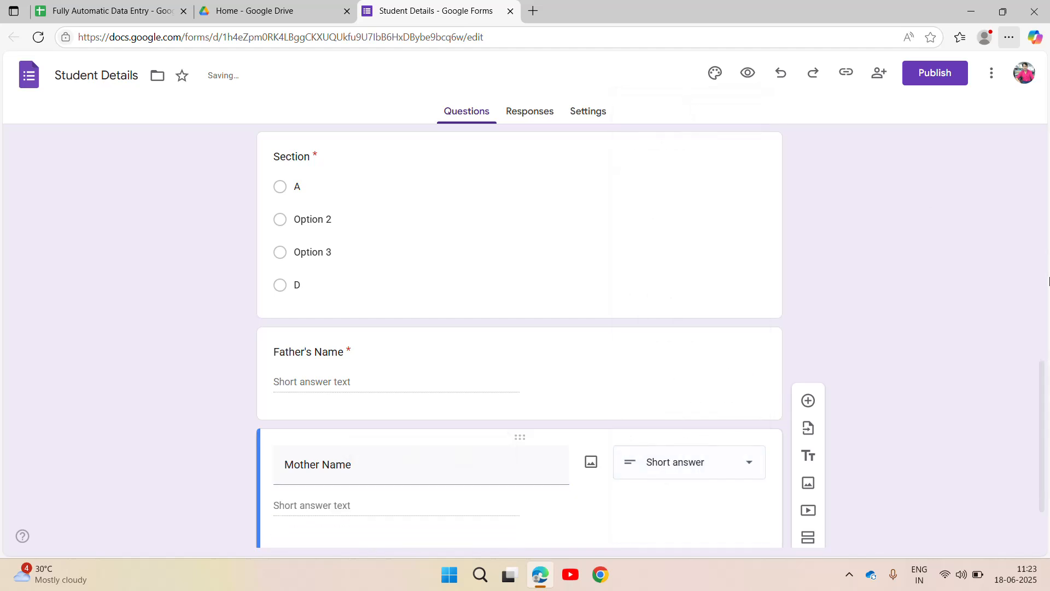
scroll(1043, 414, "down", 2)
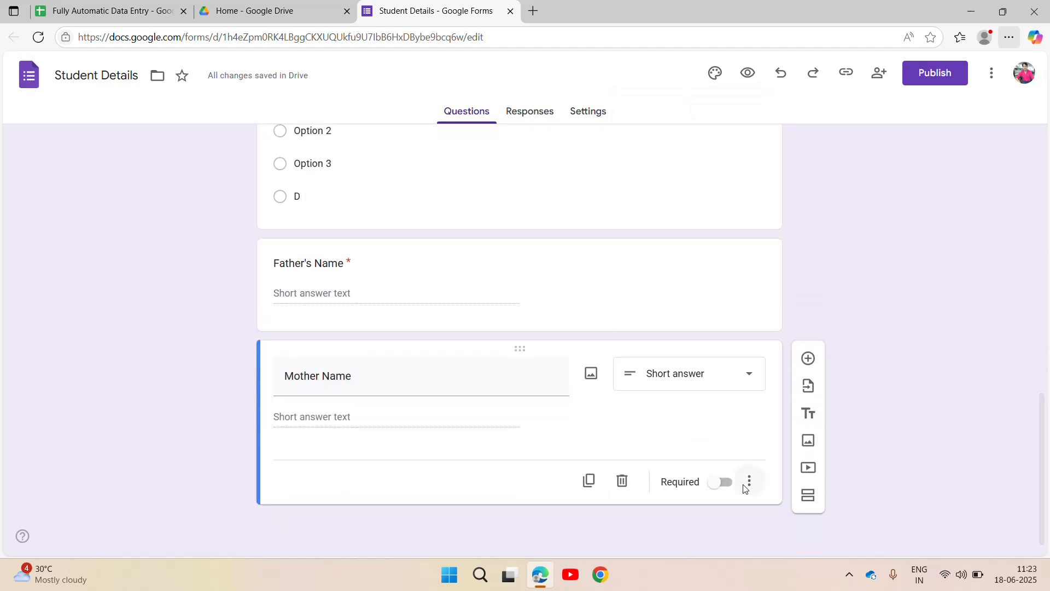
left_click(715, 483)
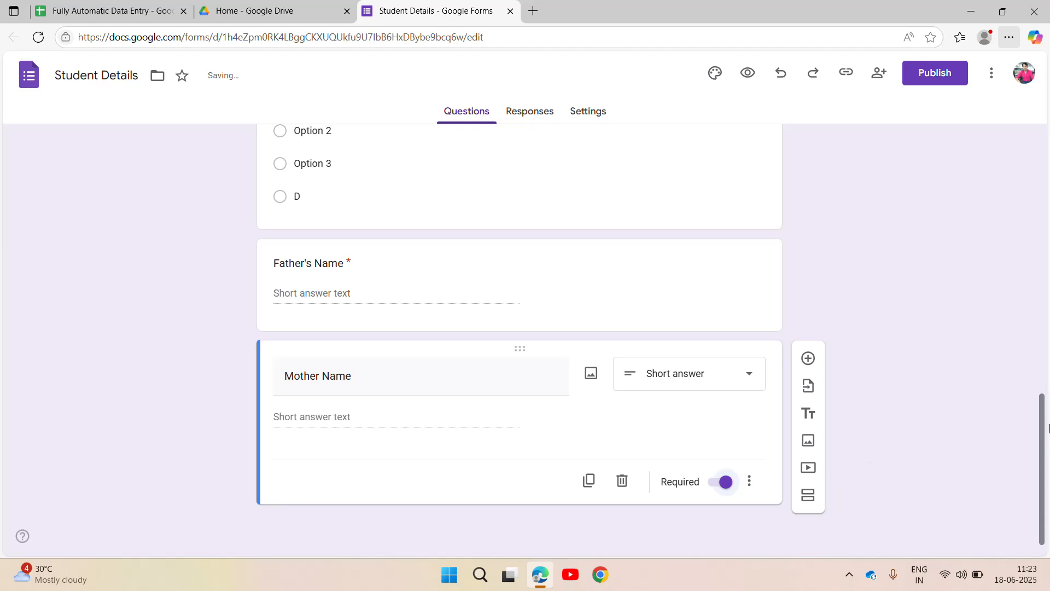
- Relabel the second and third options of the Section question as B and C
scroll(1048, 451, "up", 3)
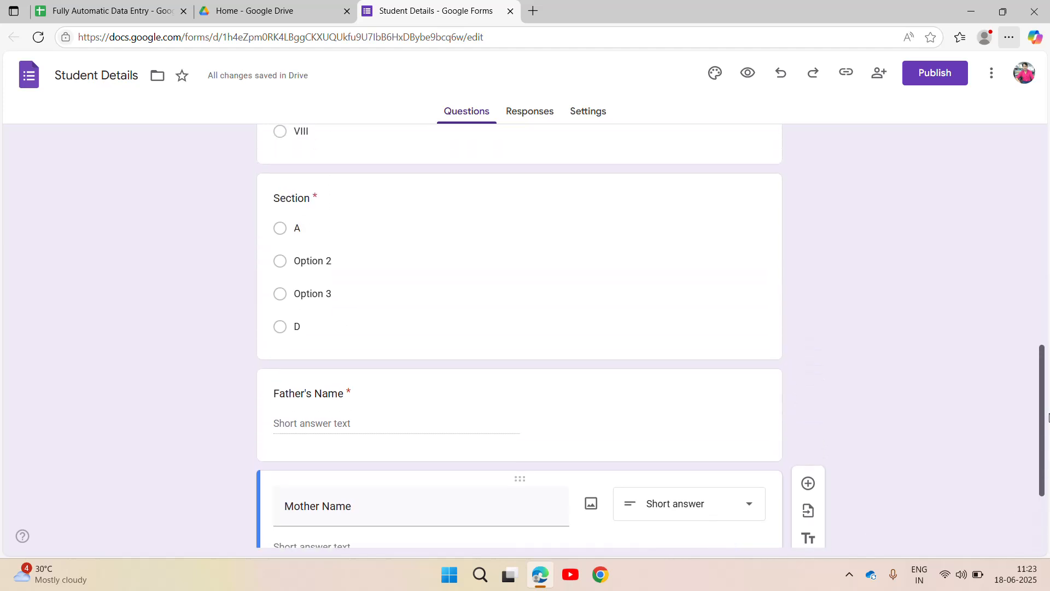
left_click(320, 288)
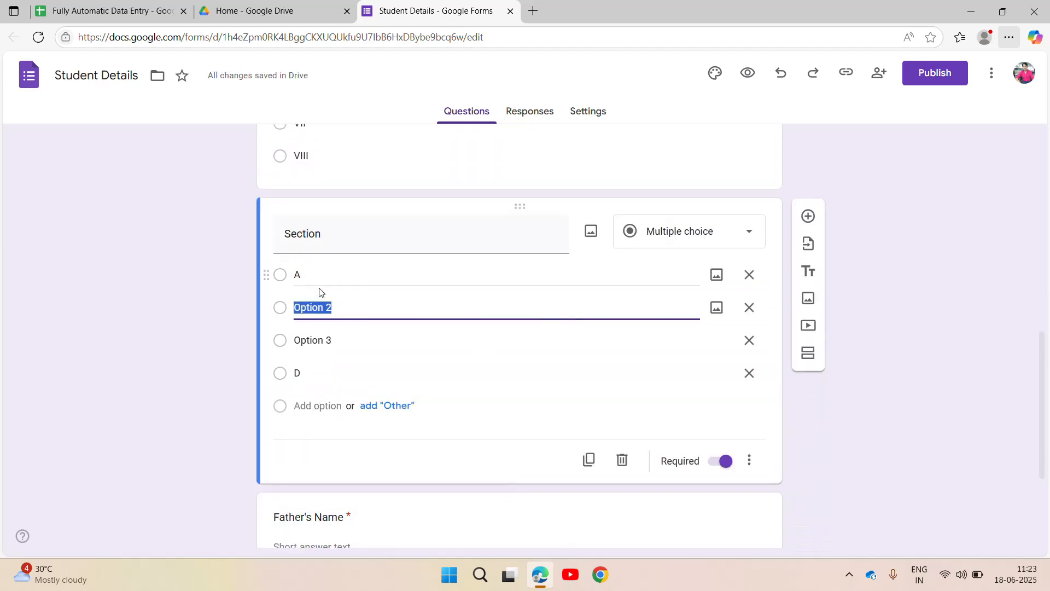
type("B")
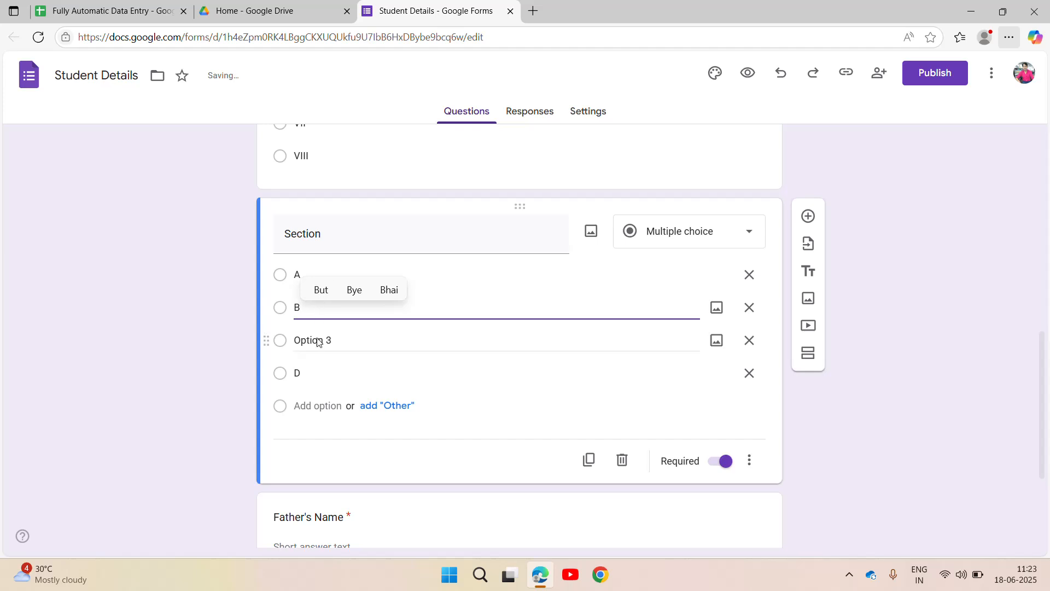
left_click(319, 342)
type("C")
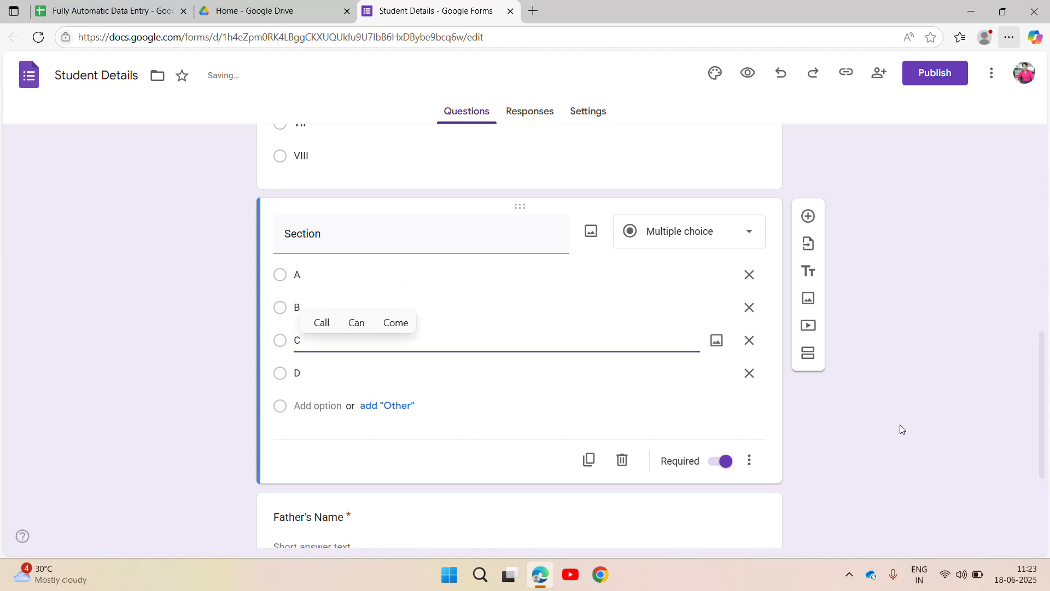
left_click(902, 429)
- Add a question titled "Father Mob No" below the Mother Name question
left_click_drag(1044, 424, 1042, 495)
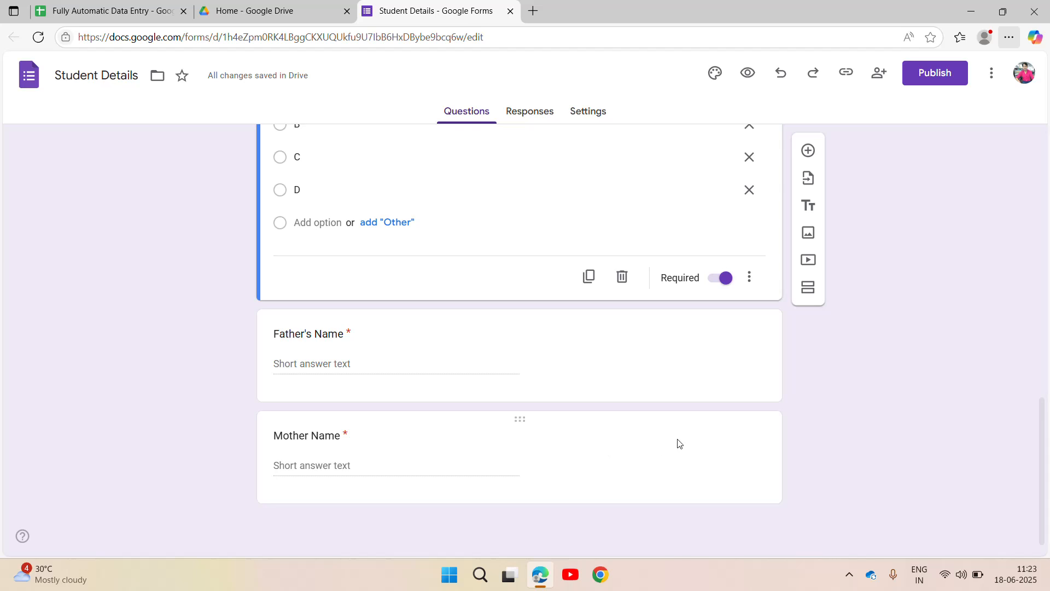
left_click_drag(1038, 479, 1012, 506)
left_click(586, 465)
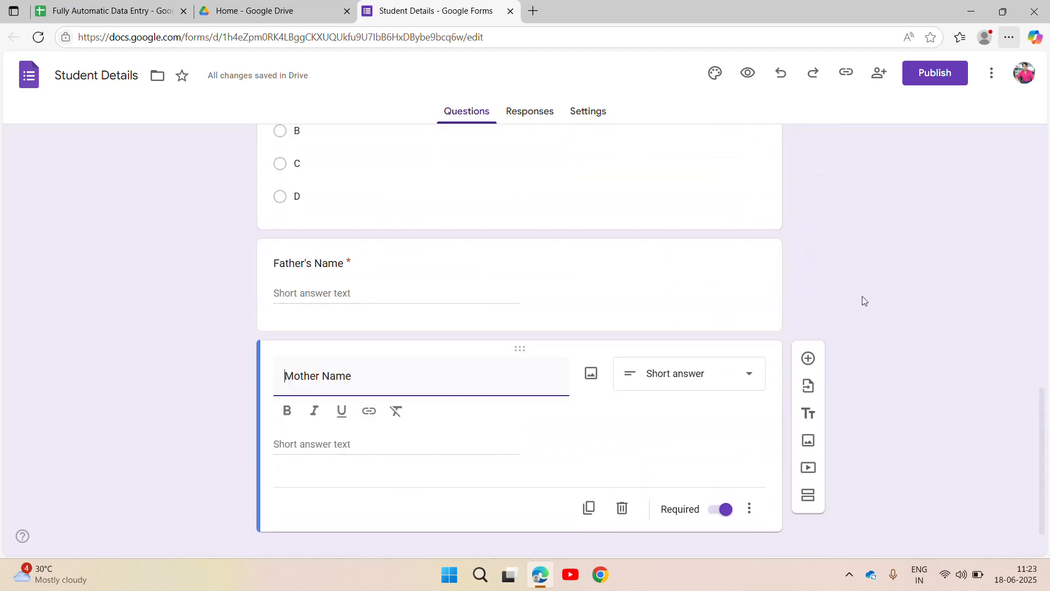
left_click(809, 356)
type("fatj")
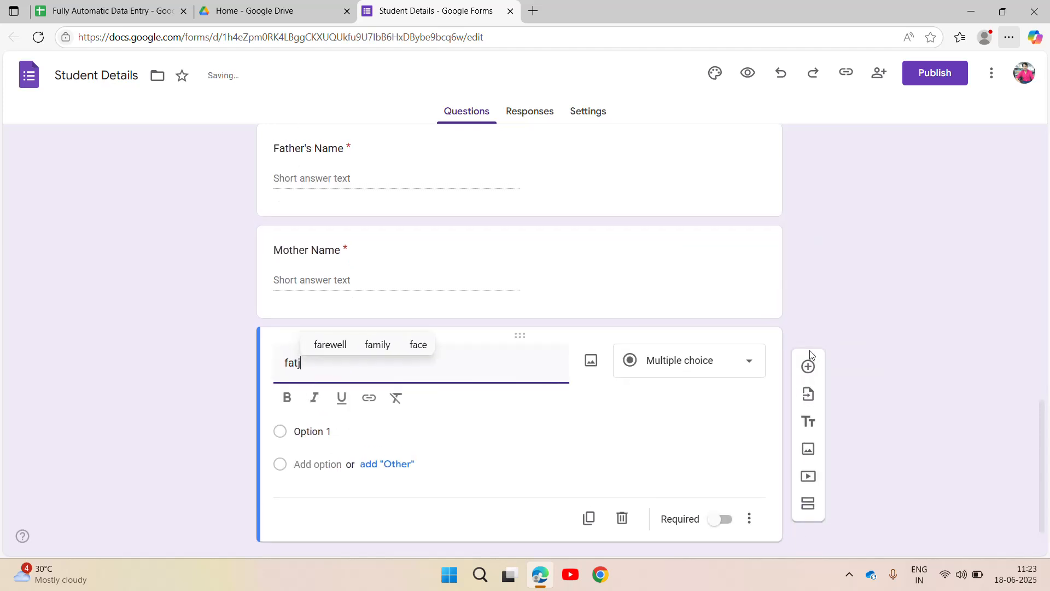
key("BackSpace")
key("BackSpace")
type("Fa")
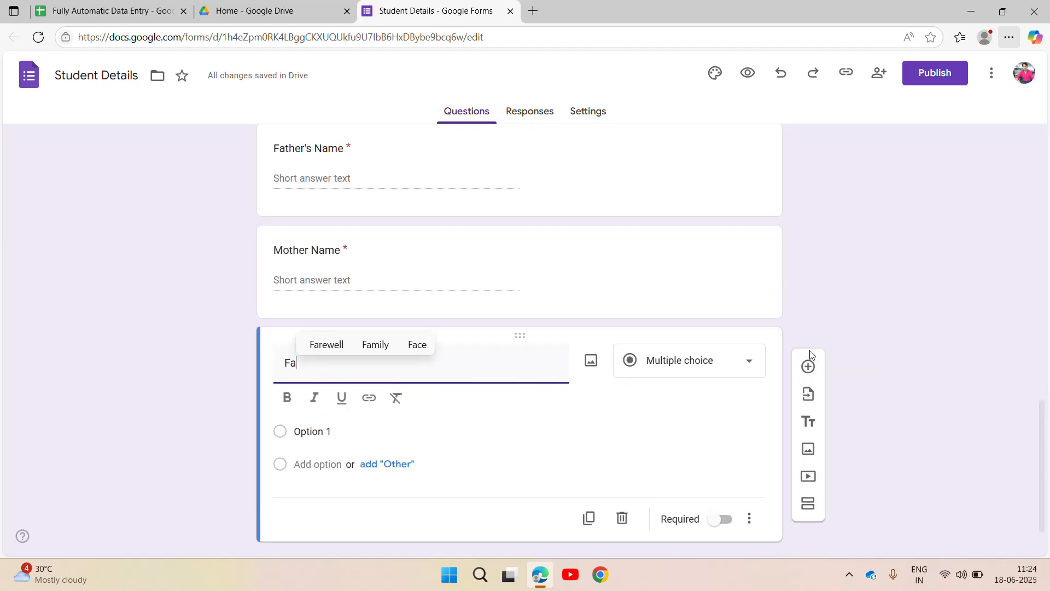
type("ther Mob No")
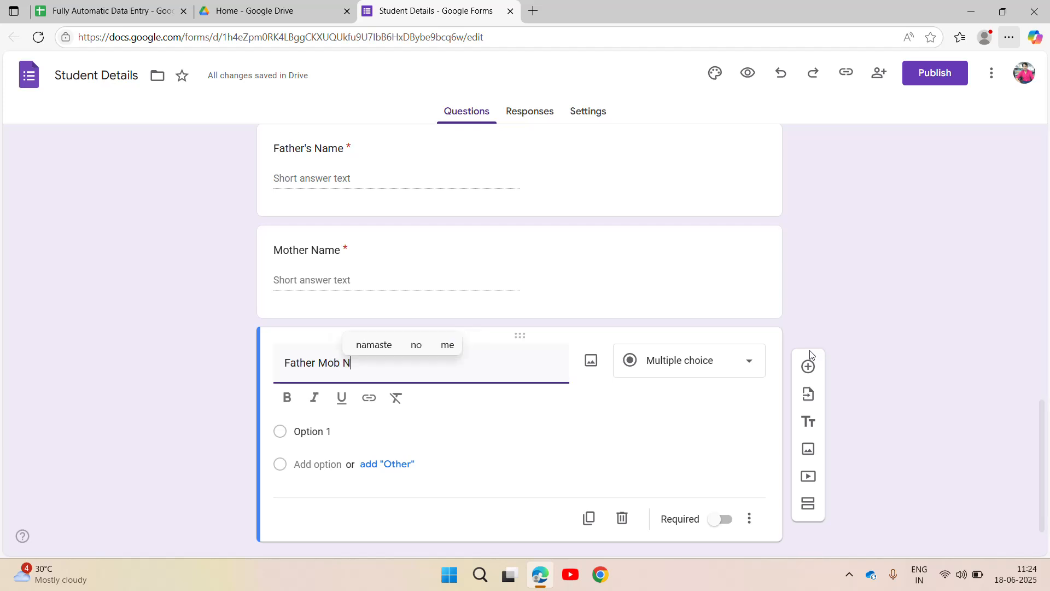
- Copy the "Father Mob No" title text and make that question a required short answer
key("ctrl+shift+Left")
key("ctrl+shift+Left")
key("ctrl+shift+Left")
key("ctrl+c")
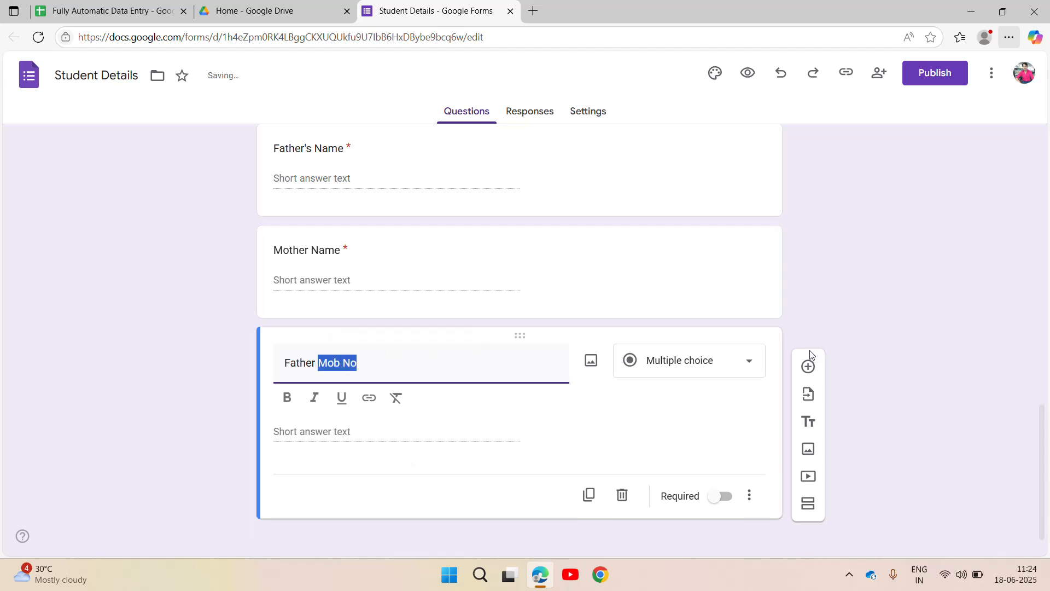
left_click(759, 367)
left_click(718, 113)
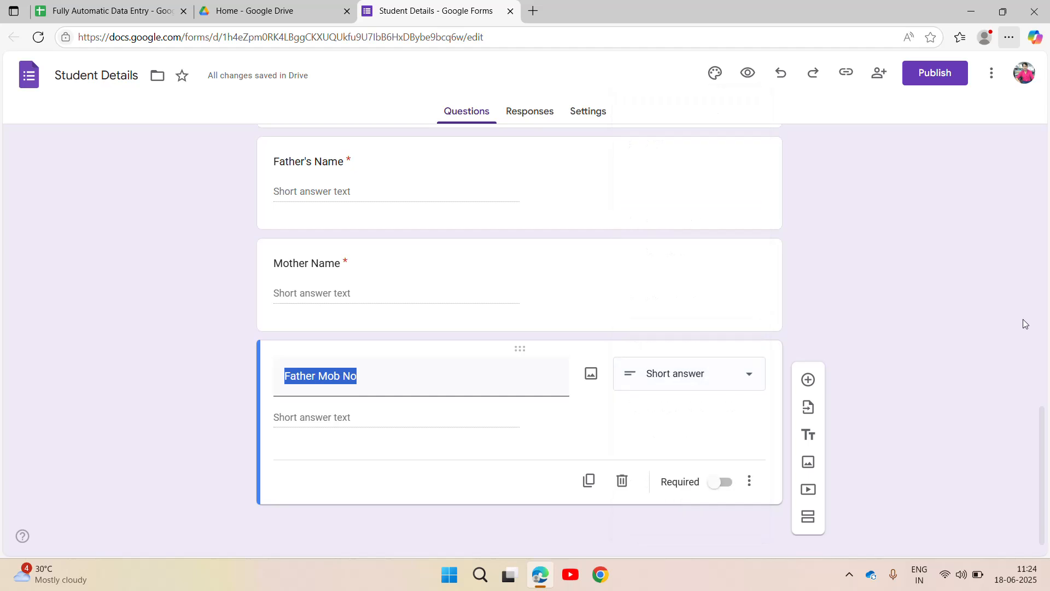
left_click(716, 484)
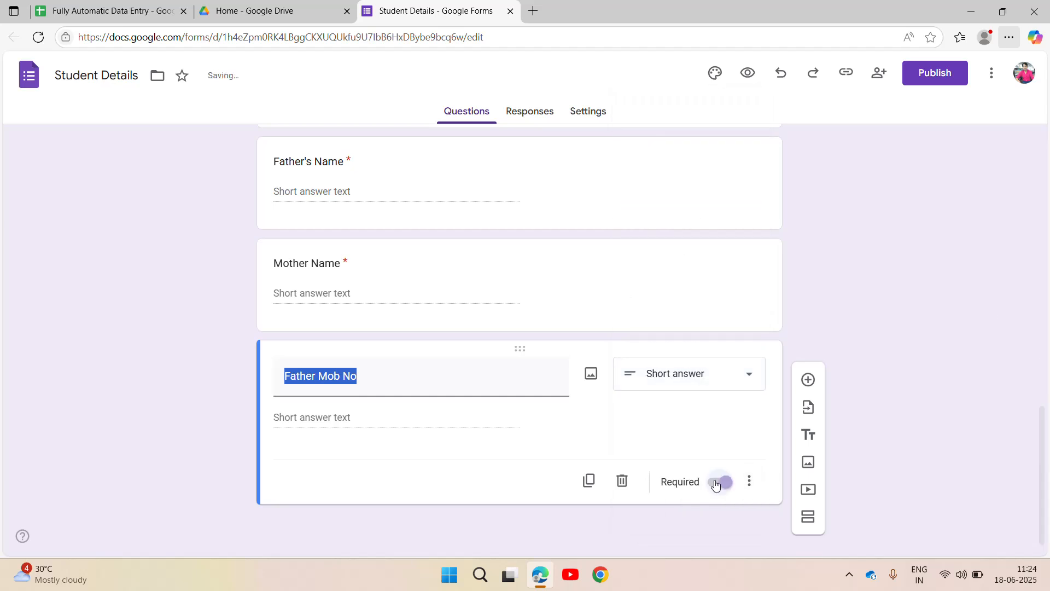
- Add a required short-answer question titled "Mother Mob No" by reusing the copied title and replacing Father with Mother
left_click(809, 379)
key("ctrl+v")
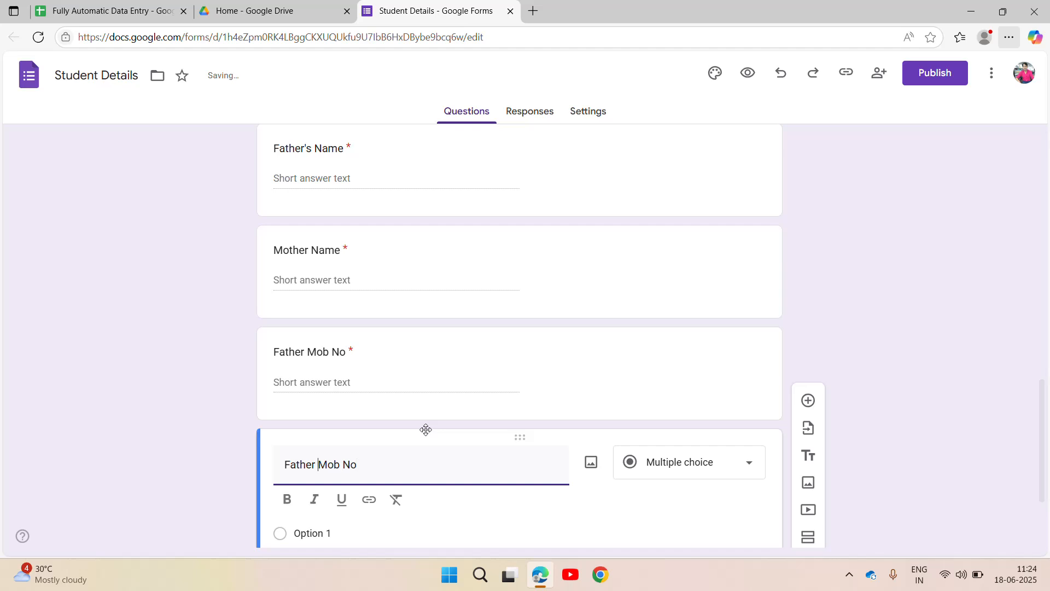
key("Left")
key("ctrl+shift+Left")
type("Mother")
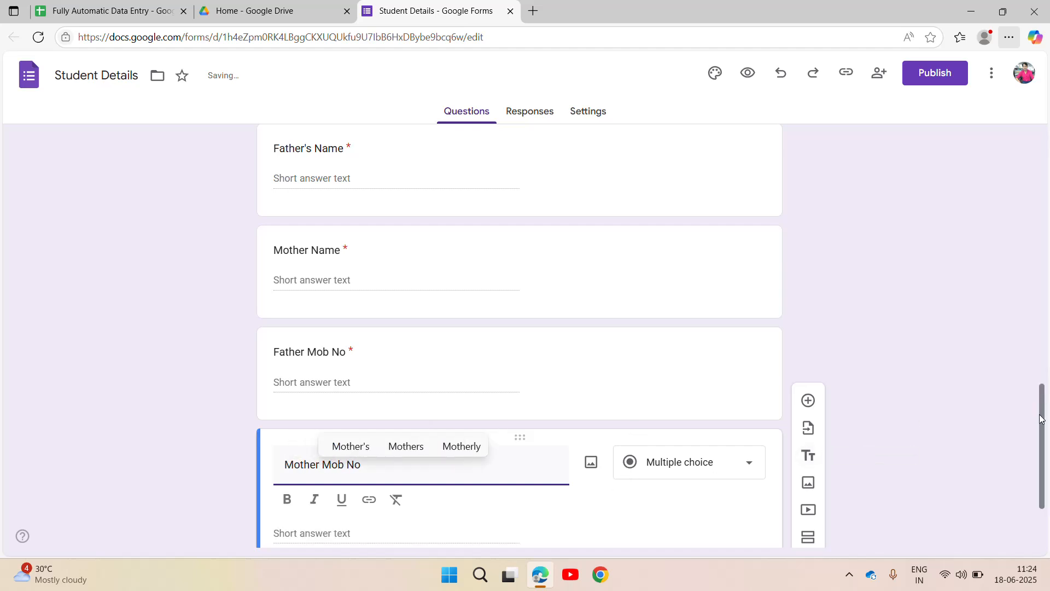
scroll(1015, 479, "down", 2)
left_click(704, 352)
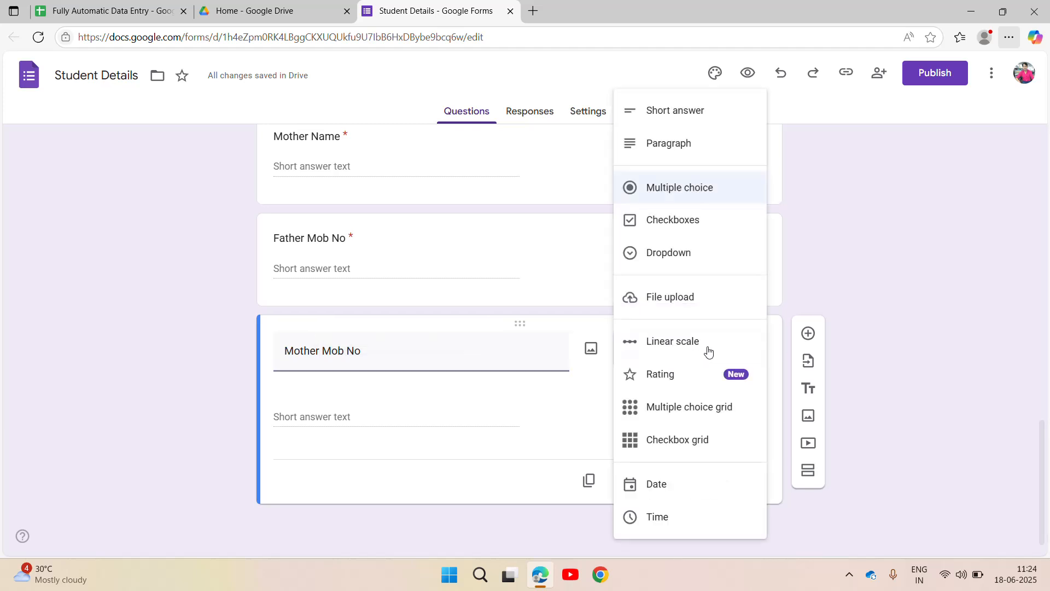
left_click(680, 114)
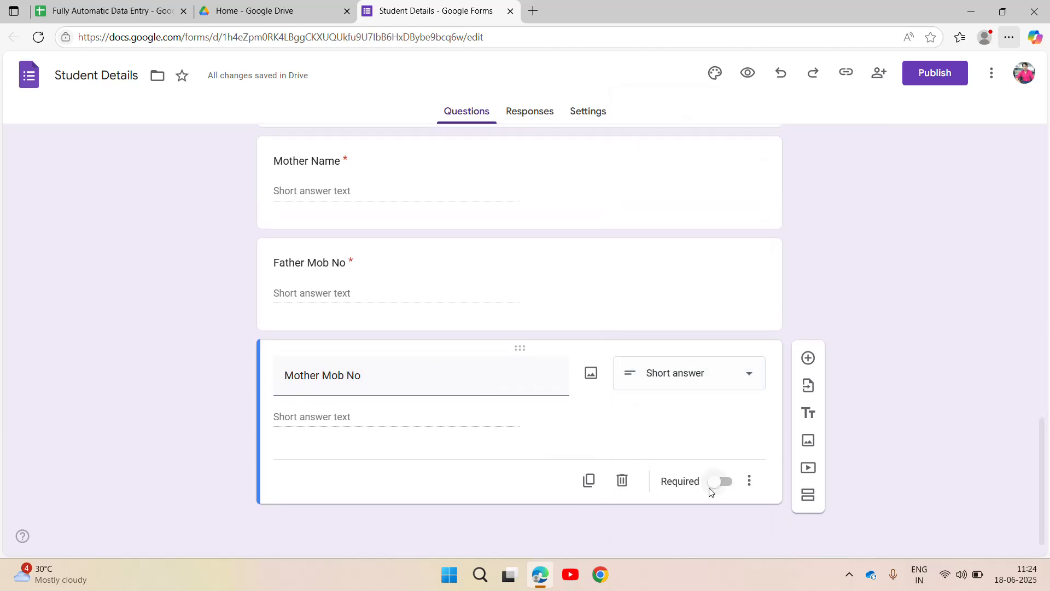
left_click(716, 487)
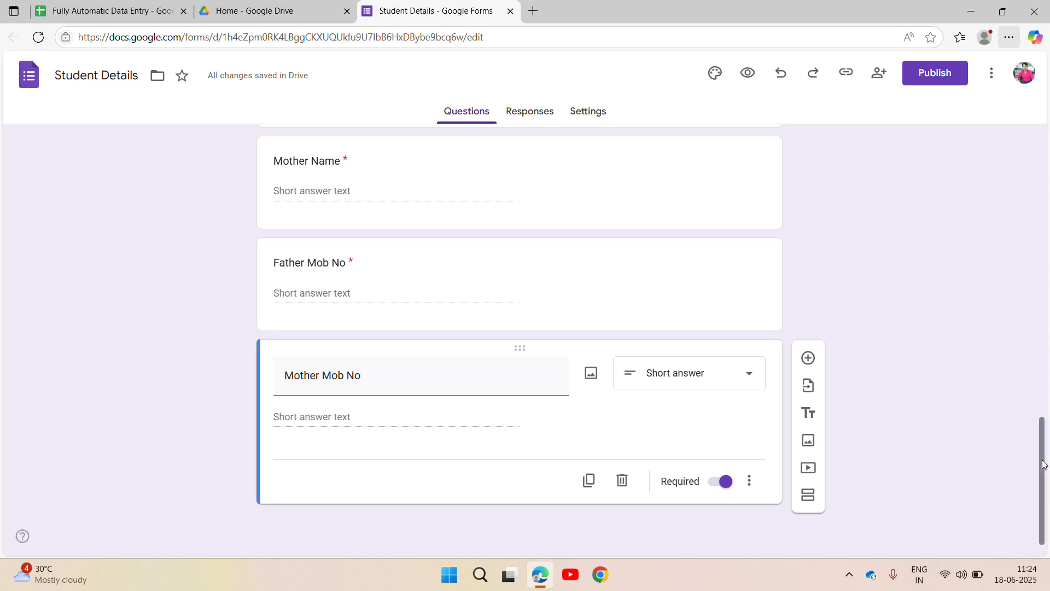
- Review the form, the Fully Automatic Data Entry spreadsheet and Google Drive's options for creating files, and return to the Student Details form
left_click_drag(1044, 464, 1048, 157)
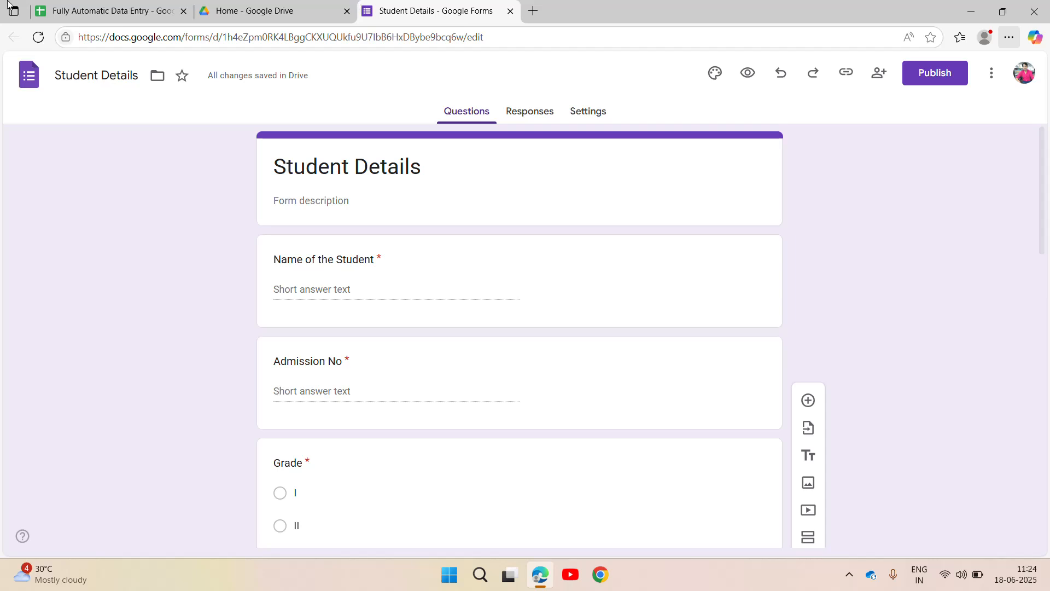
left_click(77, 7)
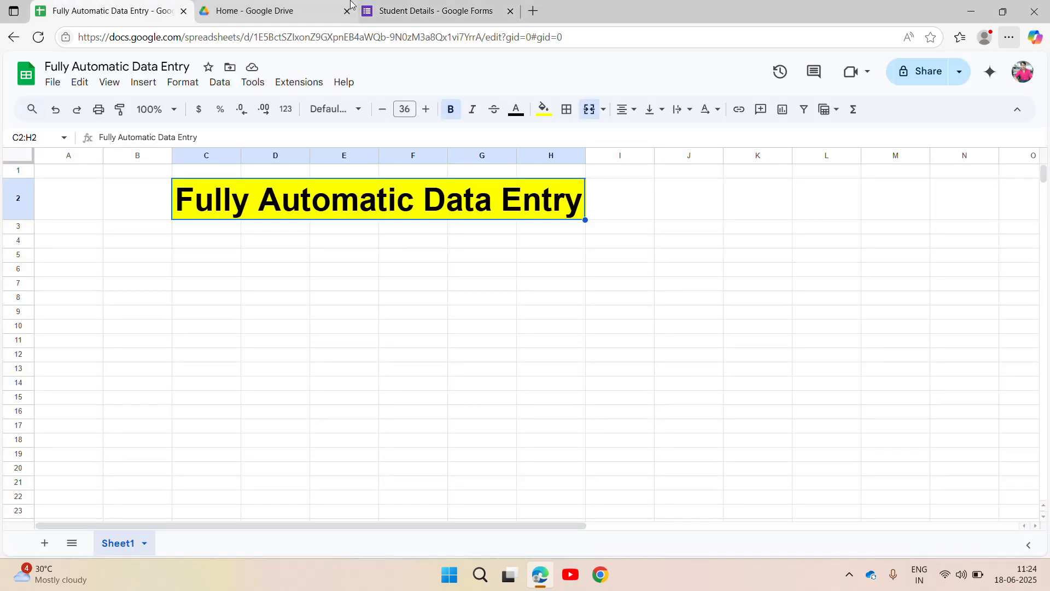
left_click(414, 7)
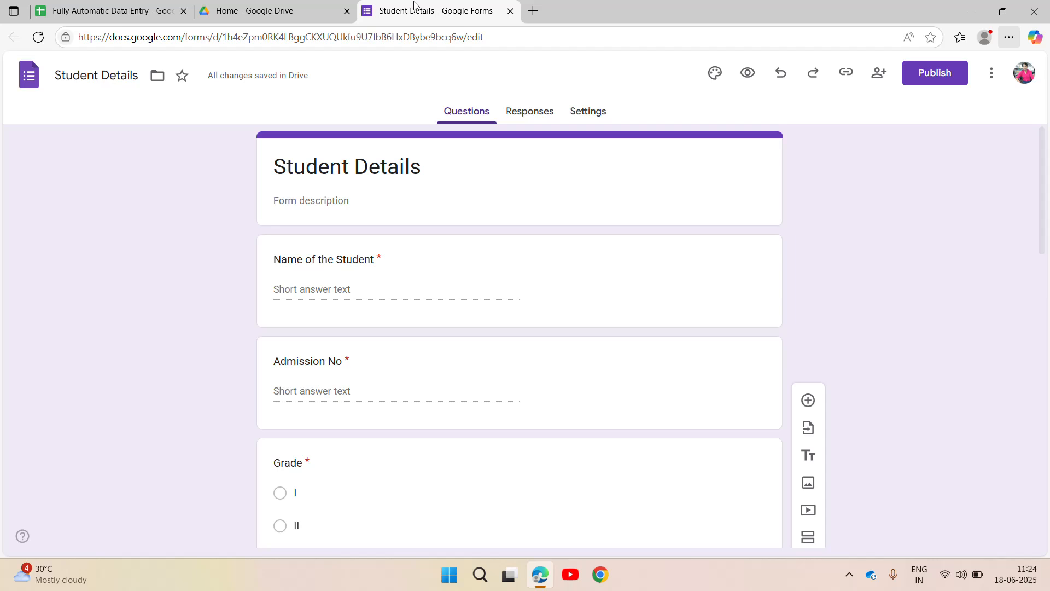
left_click(315, 6)
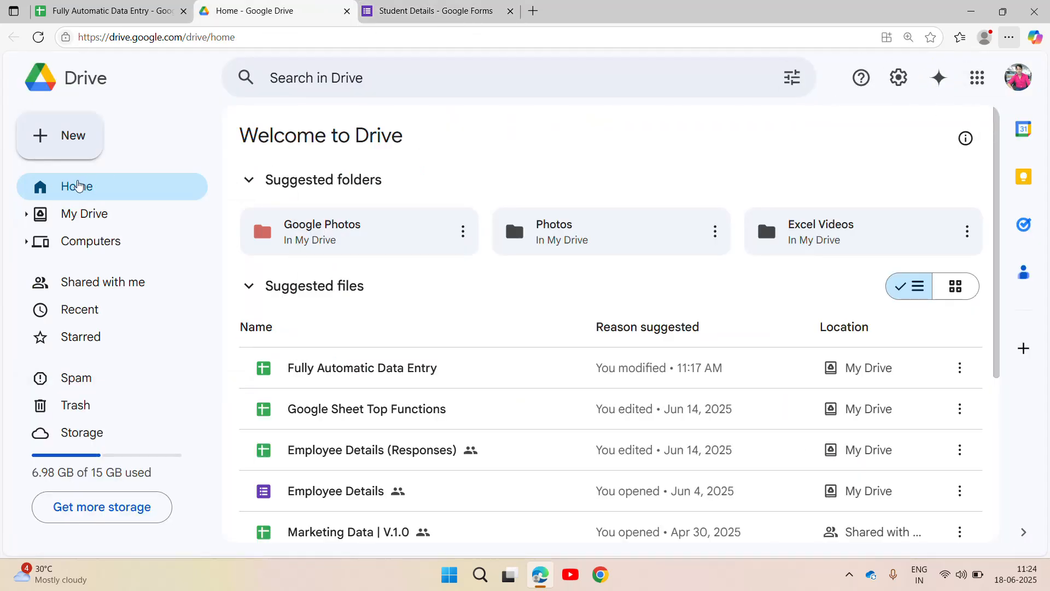
left_click(56, 153)
mouse_move(129, 325)
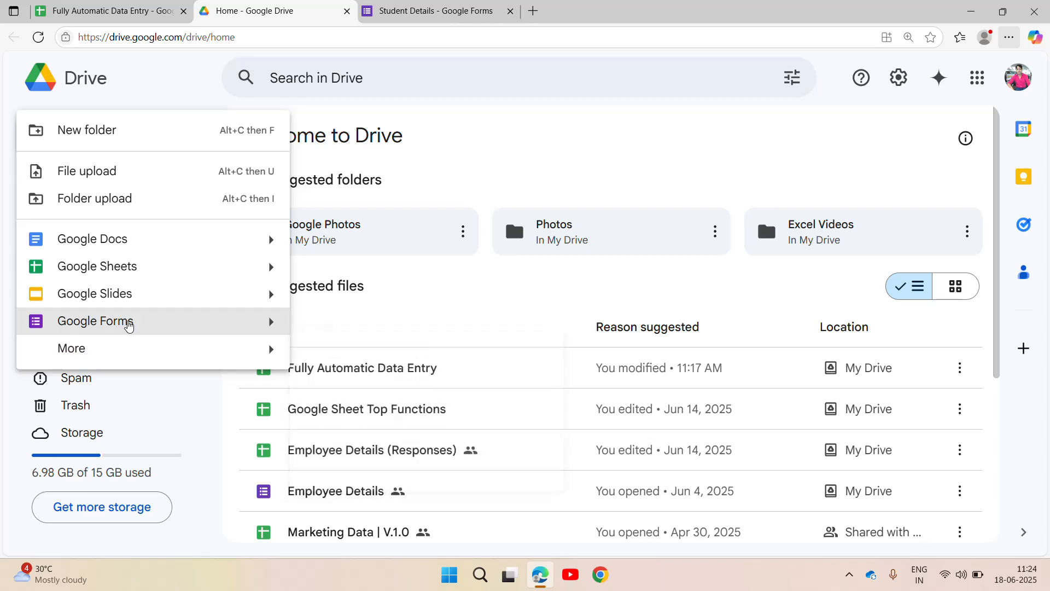
left_click(582, 141)
left_click(431, 9)
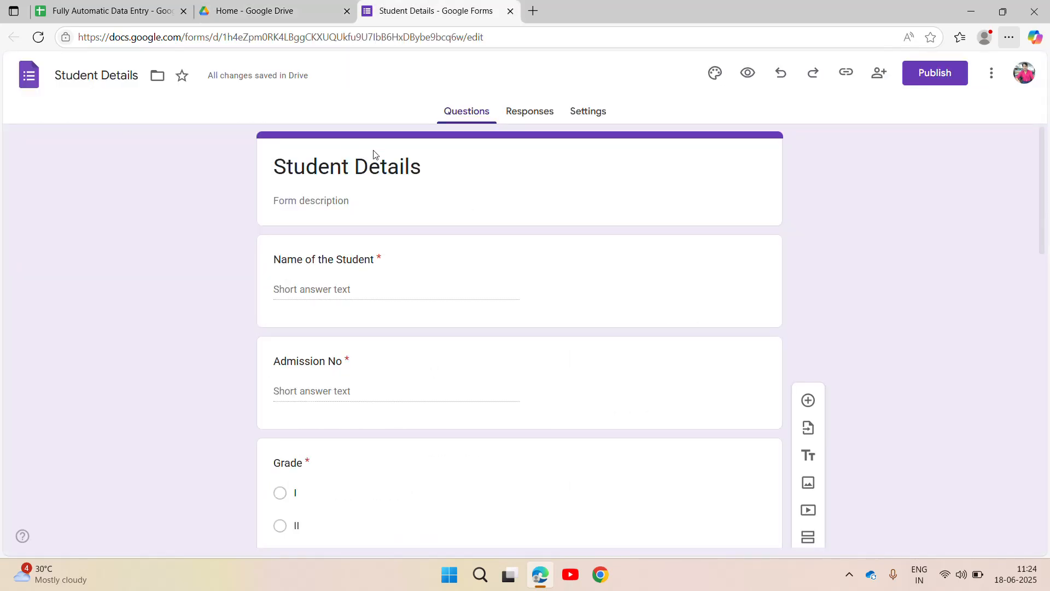
- Look through the Student Details questions and open the form's preview
left_click_drag(1041, 202, 1019, 495)
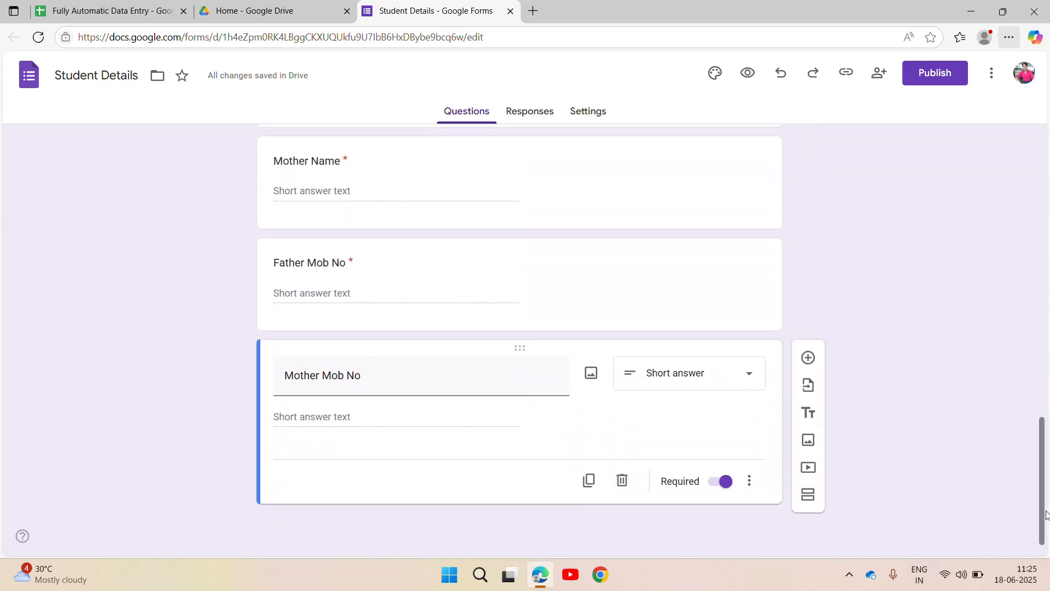
left_click_drag(1046, 514, 1040, 222)
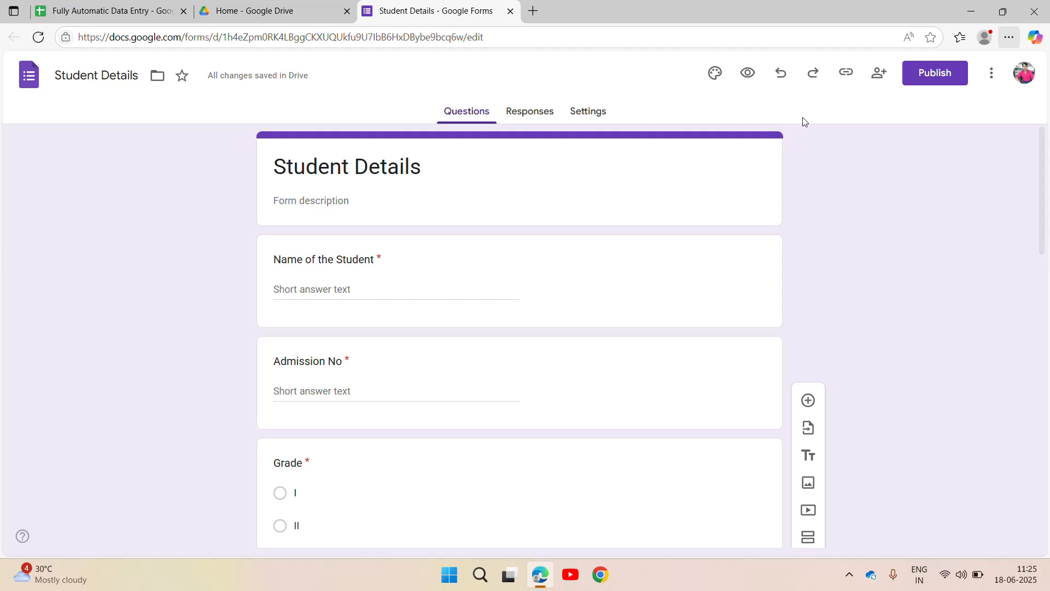
left_click(748, 74)
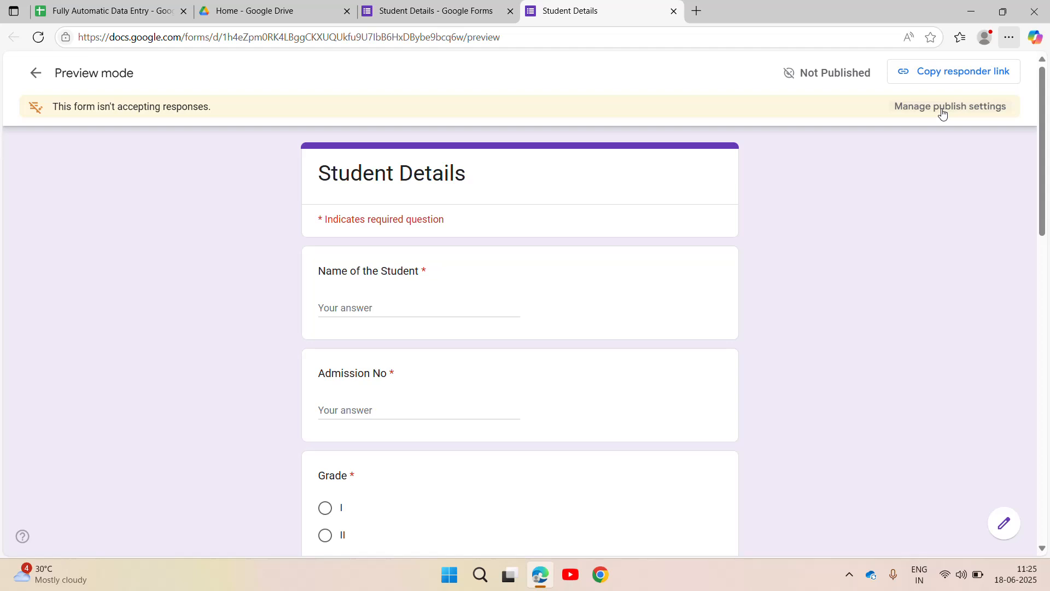
- Close the form preview and publish the Student Details form for anyone with the link
left_click(674, 11)
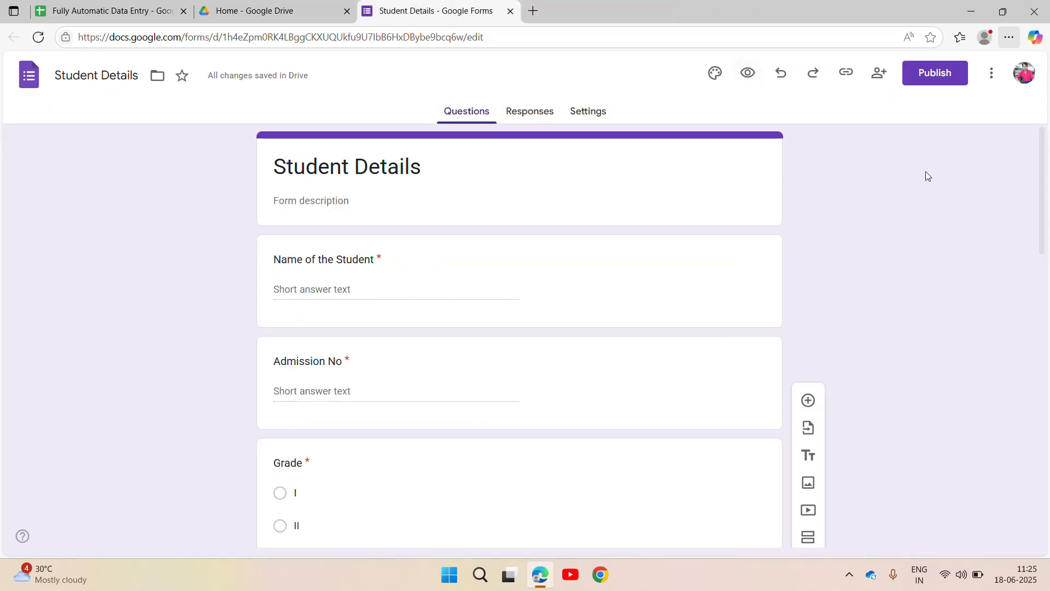
left_click(991, 77)
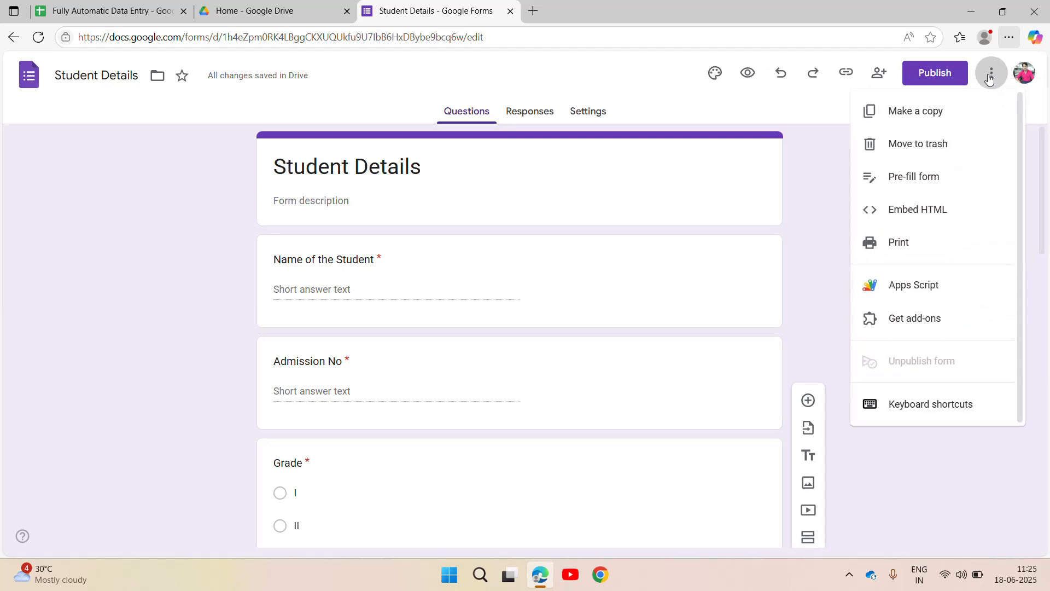
left_click(991, 78)
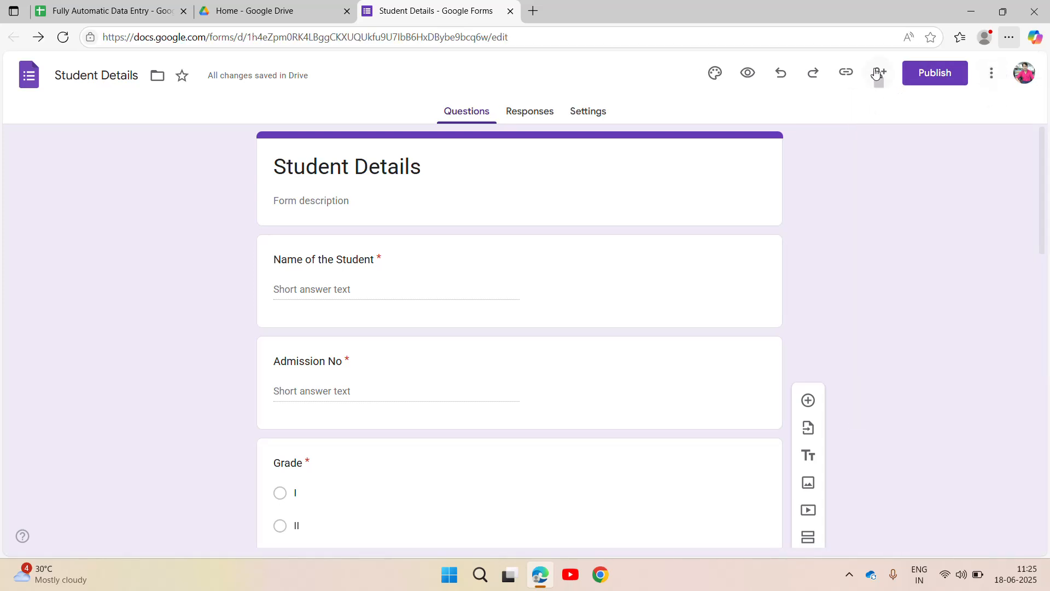
left_click(846, 74)
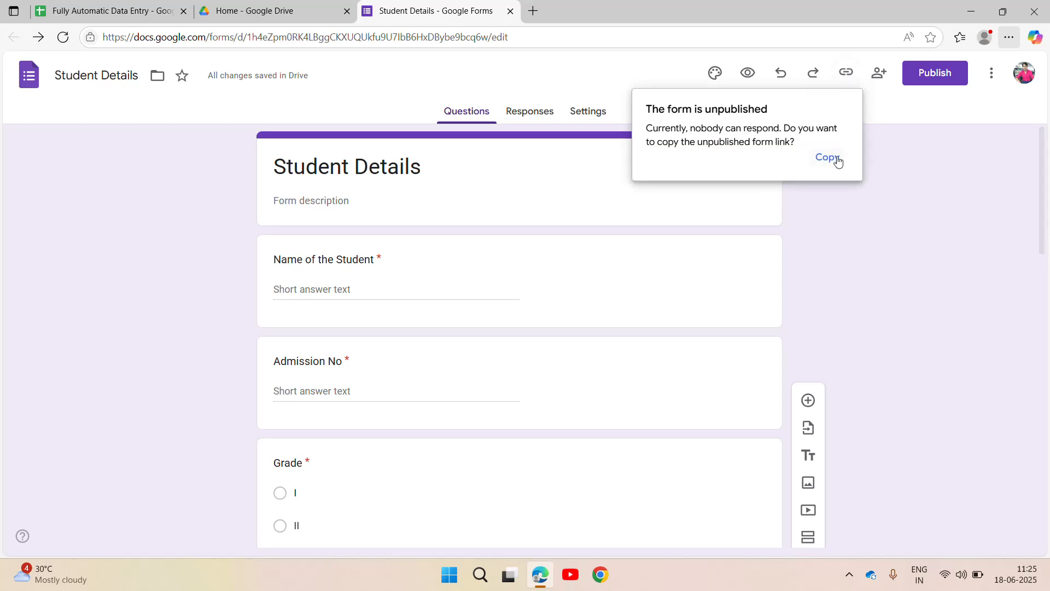
left_click(945, 72)
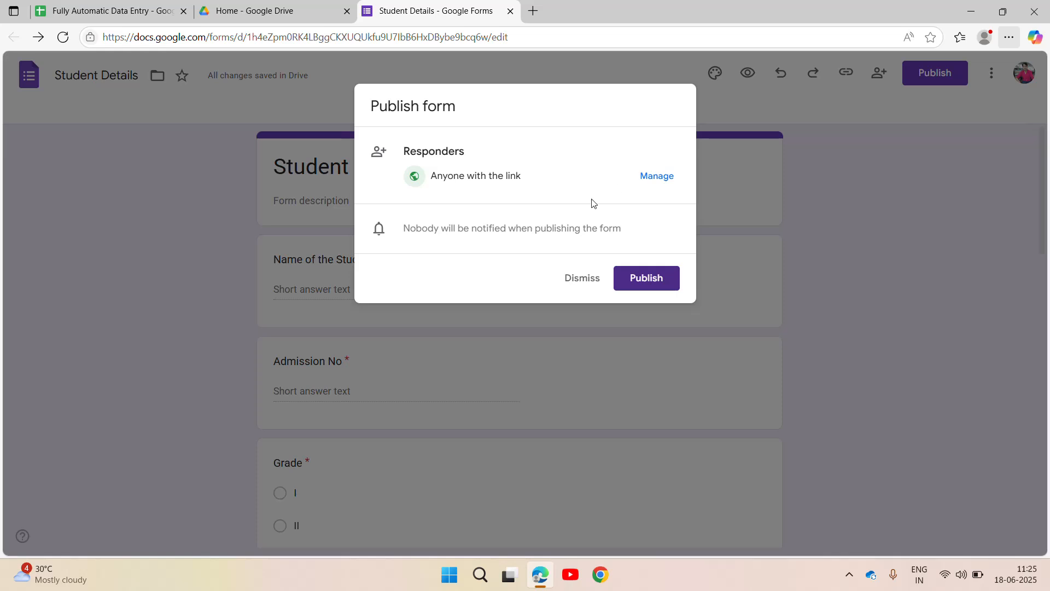
left_click(640, 285)
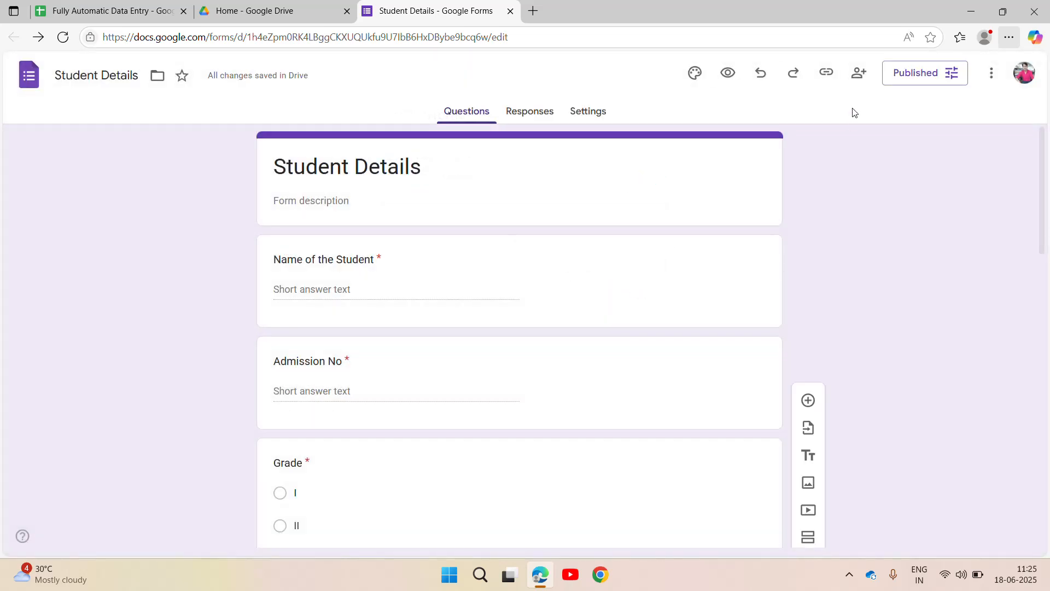
- Shorten the published form's responder link and copy it
left_click(827, 82)
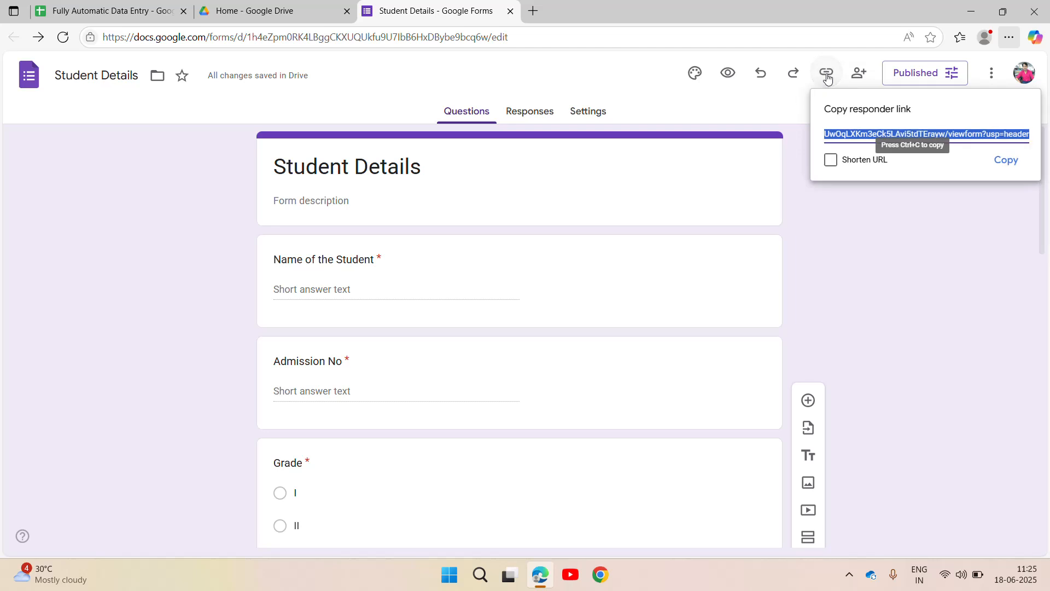
left_click(830, 159)
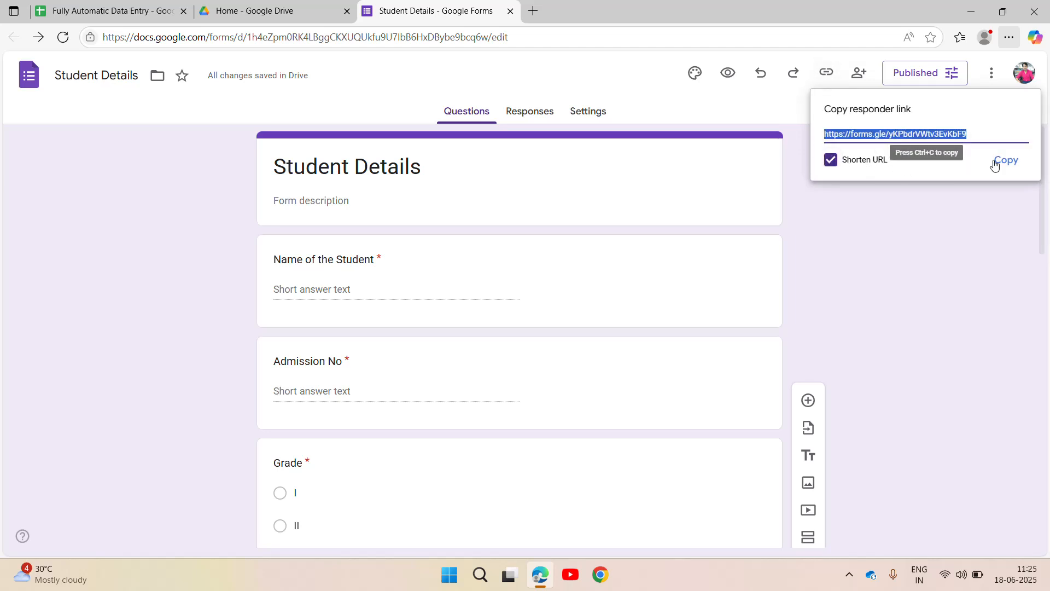
left_click(1015, 167)
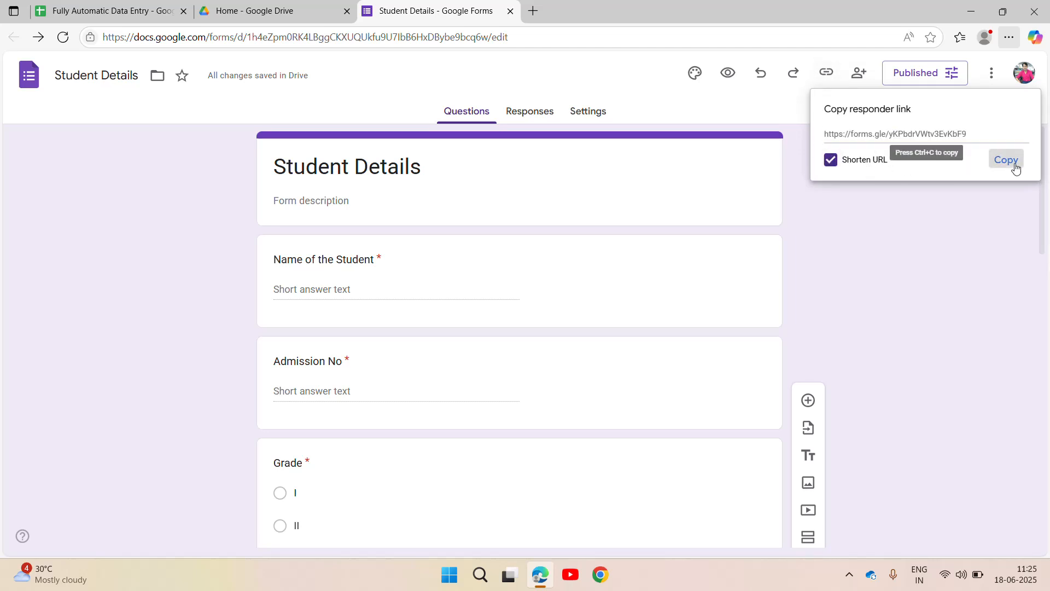
- Close the form editor and load the copied responder link in a new browser tab
left_click(511, 11)
left_click(370, 12)
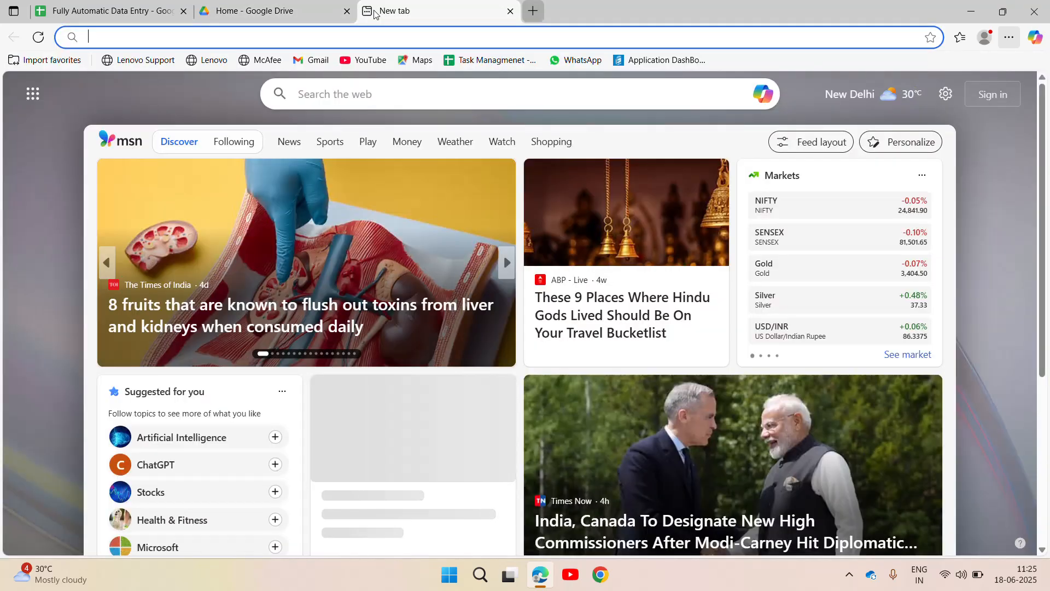
key("ctrl+v")
key("Return")
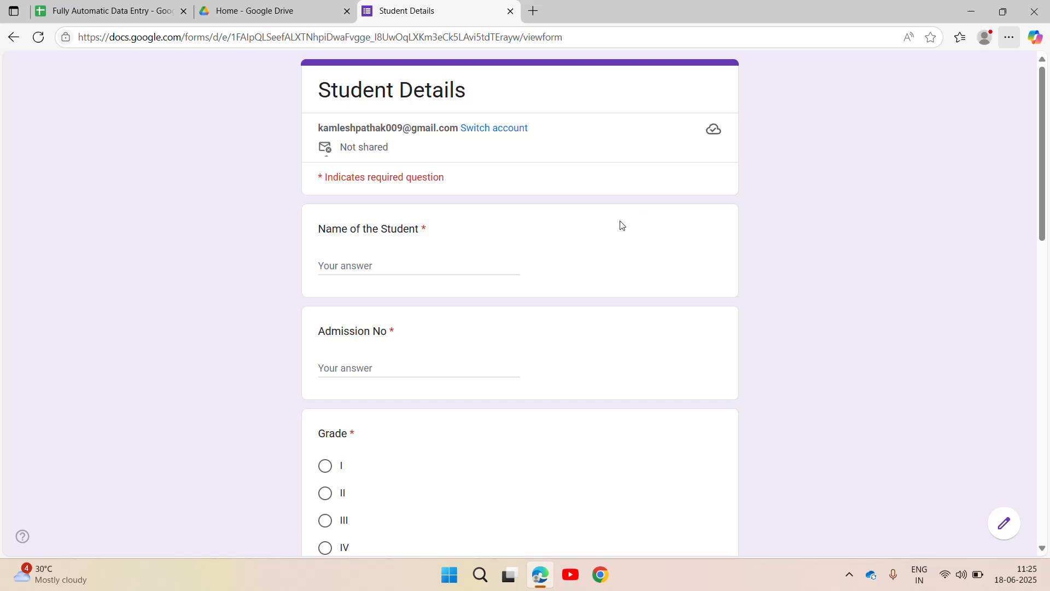
- Fill in the first response's student name and admission number, and choose a grade and section A
left_click(404, 267)
type("Manoj")
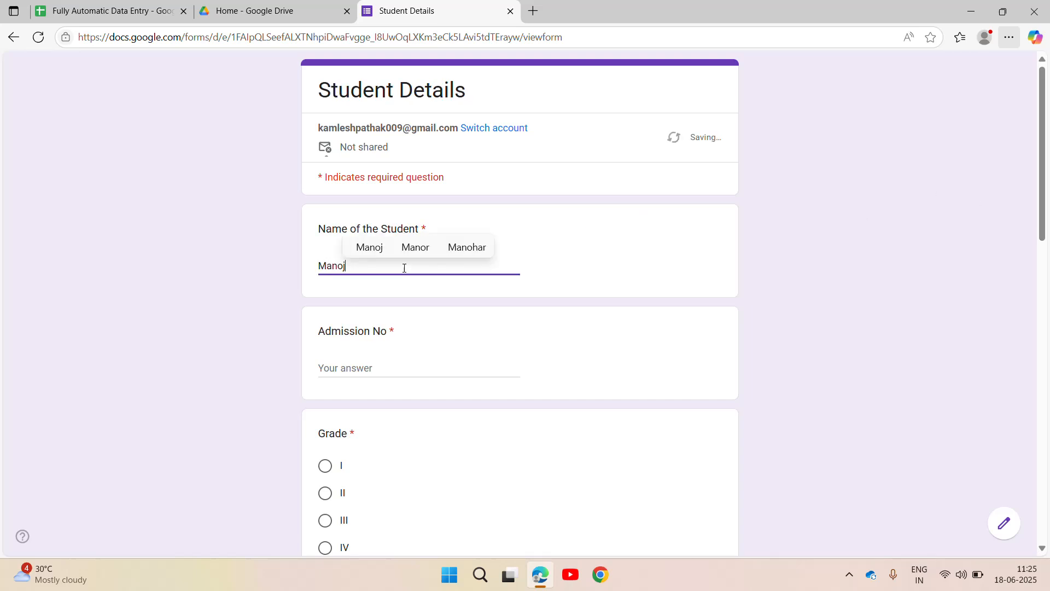
key("Tab")
type("1")
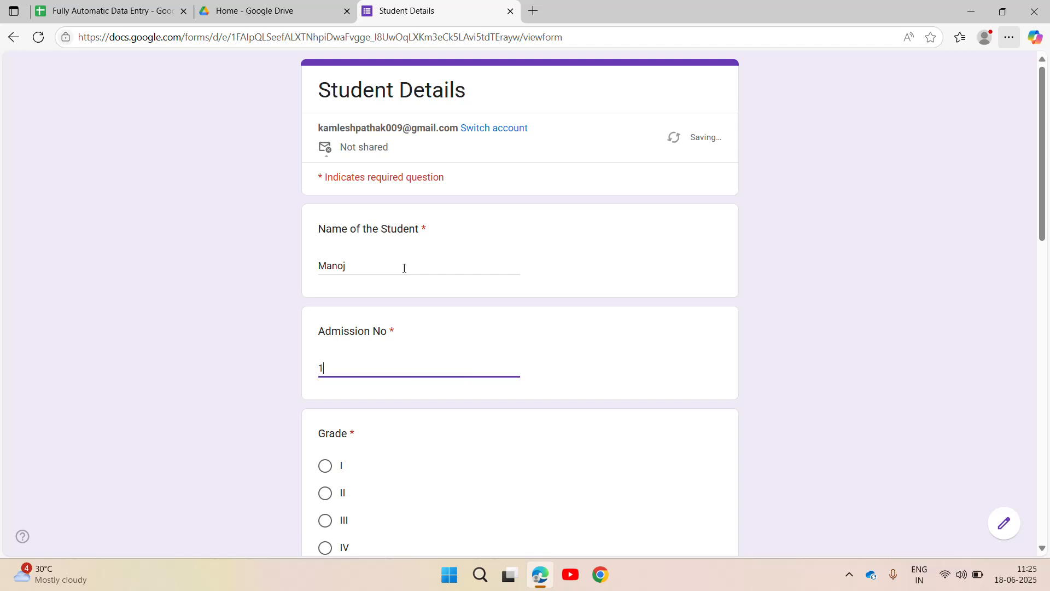
type("255")
key("Tab")
key("Tab")
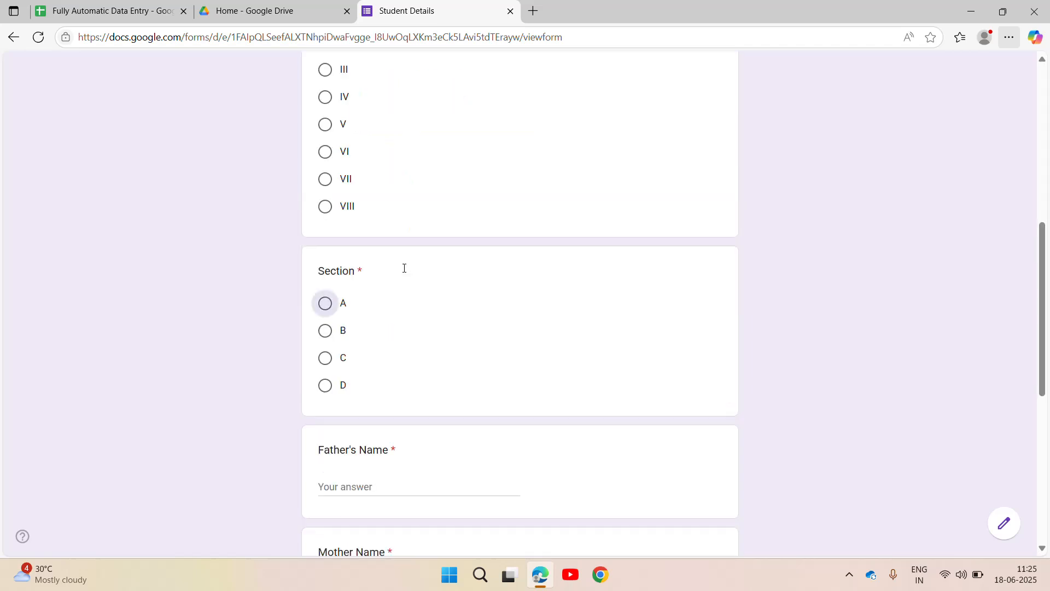
key("space")
key("Tab")
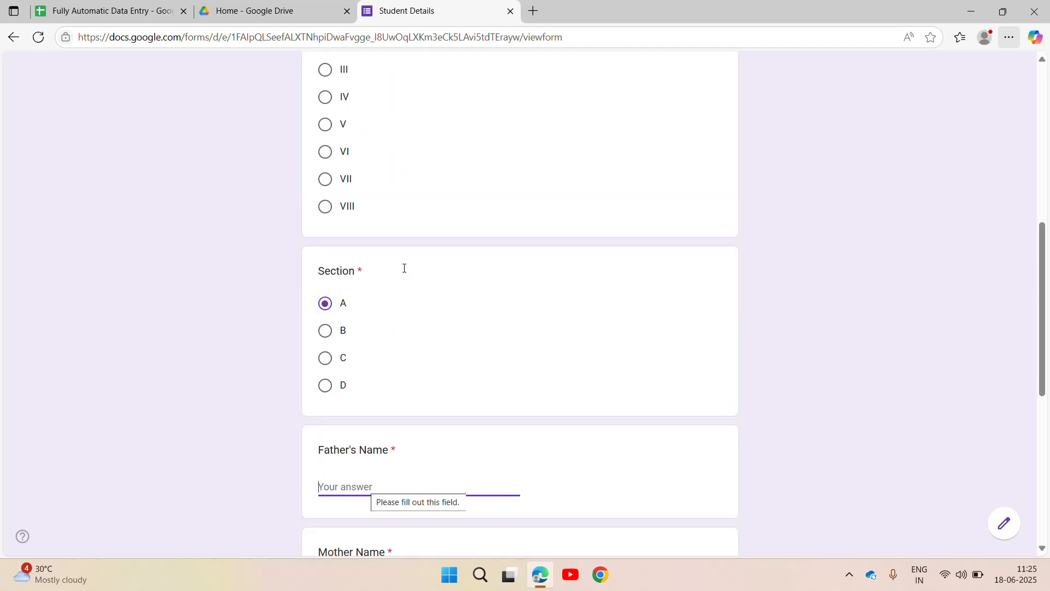
- Enter both parents' names and mobile numbers in the first response and submit it
type("Kamal")
key("Tab")
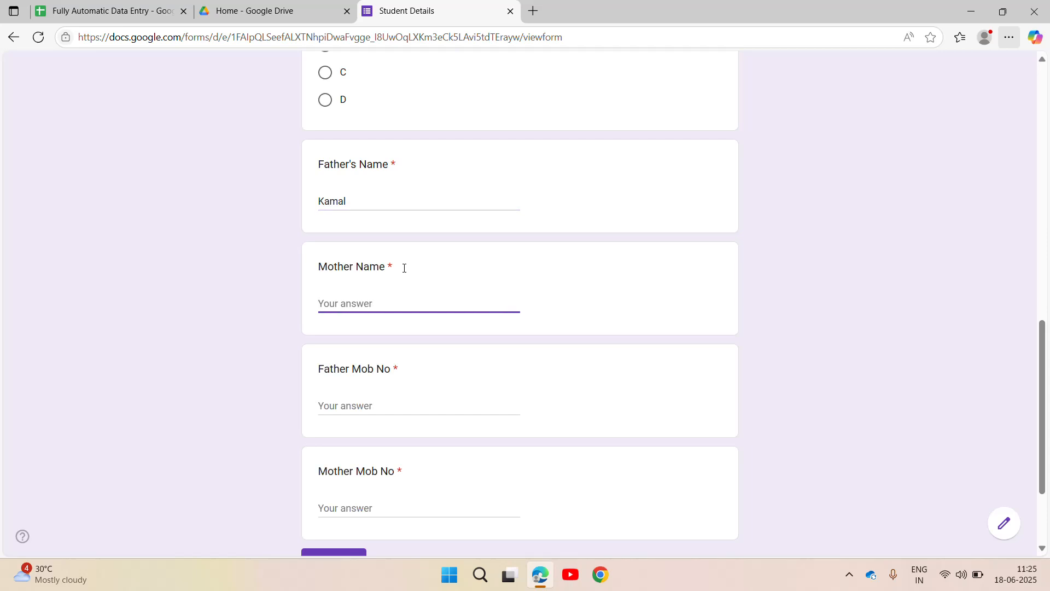
type("Neeta")
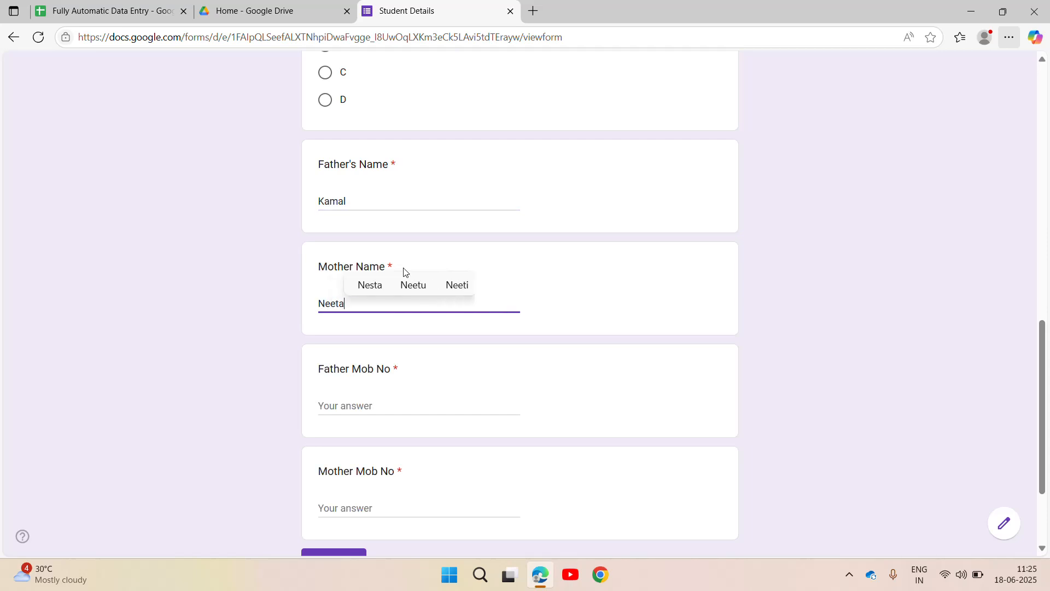
key("Tab")
type("9")
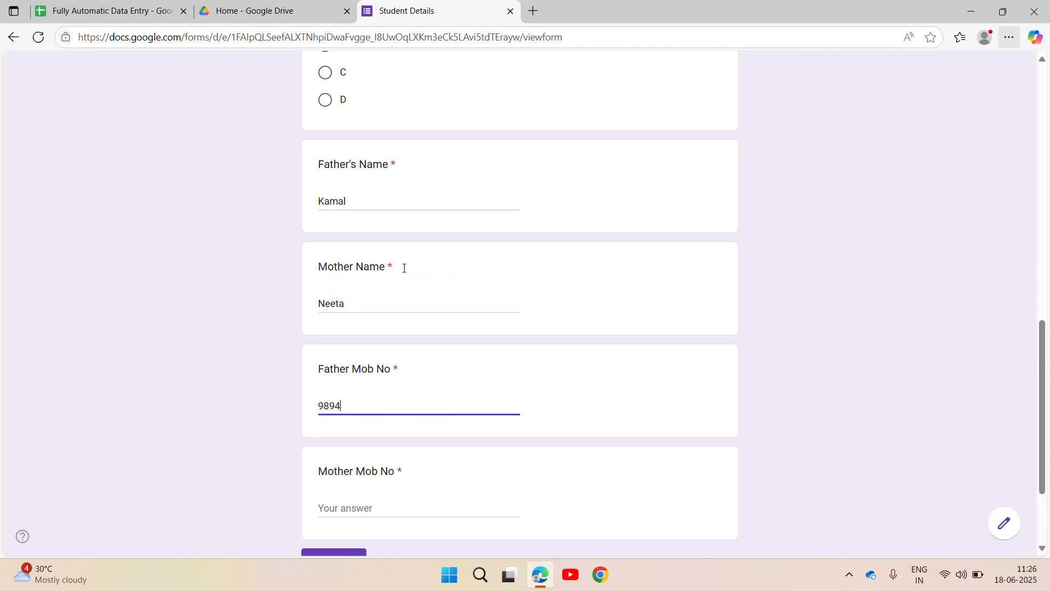
key("Tab")
type("44")
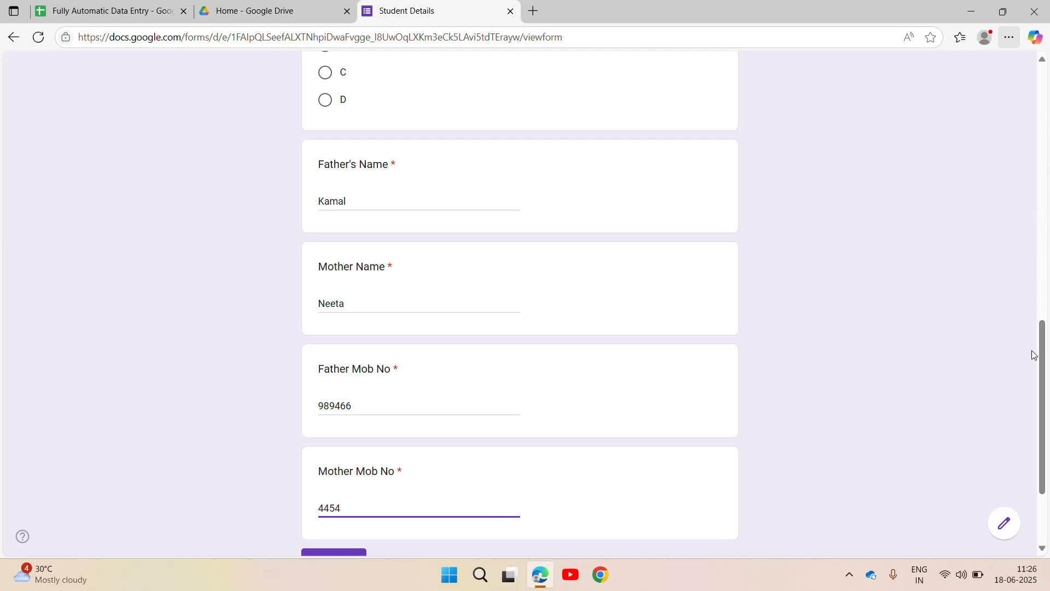
scroll(1036, 372, "down", 3)
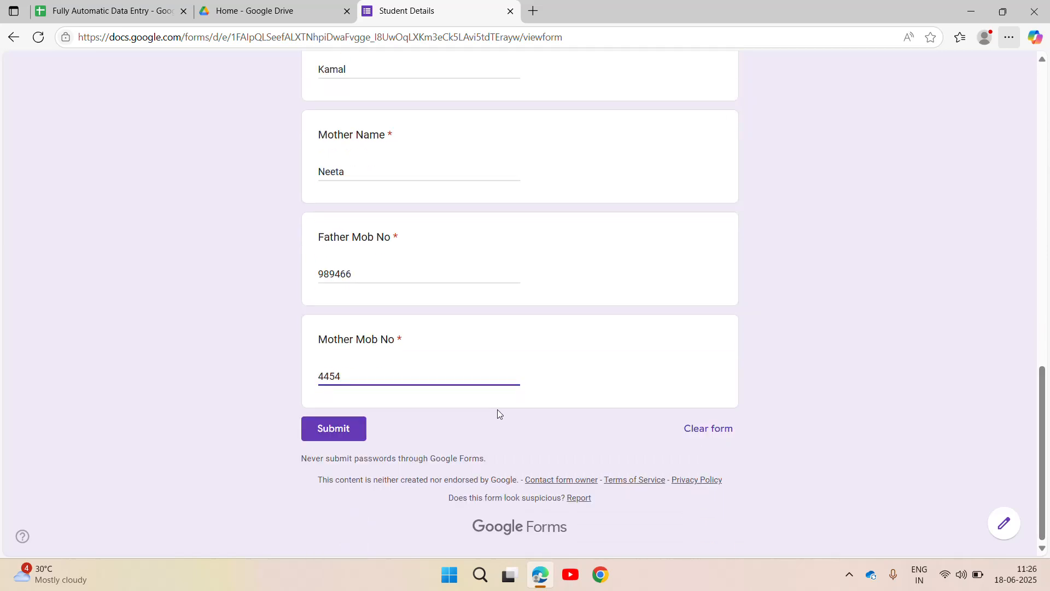
left_click(331, 428)
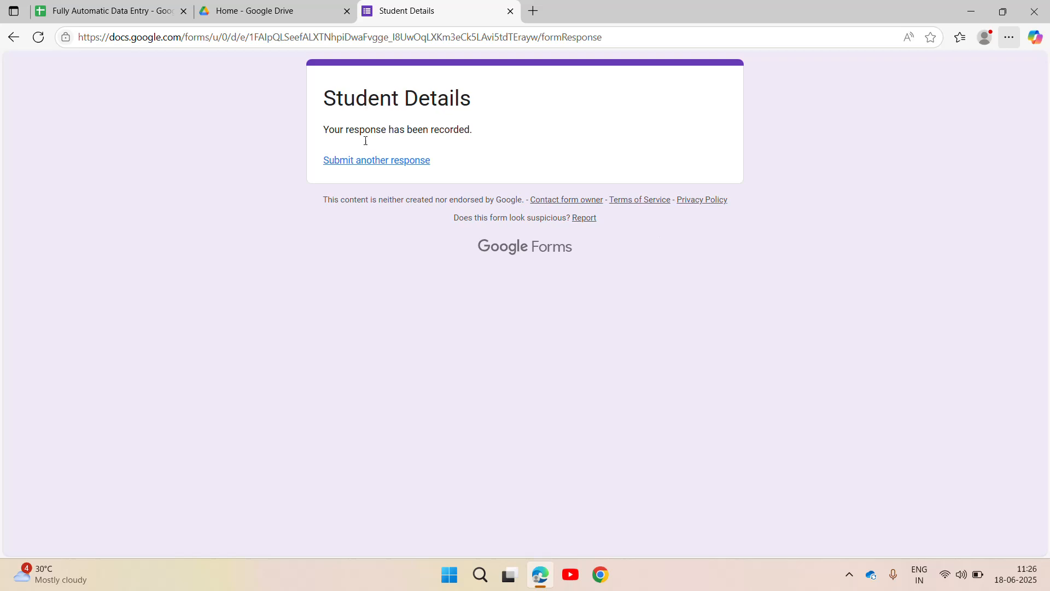
- Start another response with a second student's name and admission number, and choose a grade and section A
left_click(365, 162)
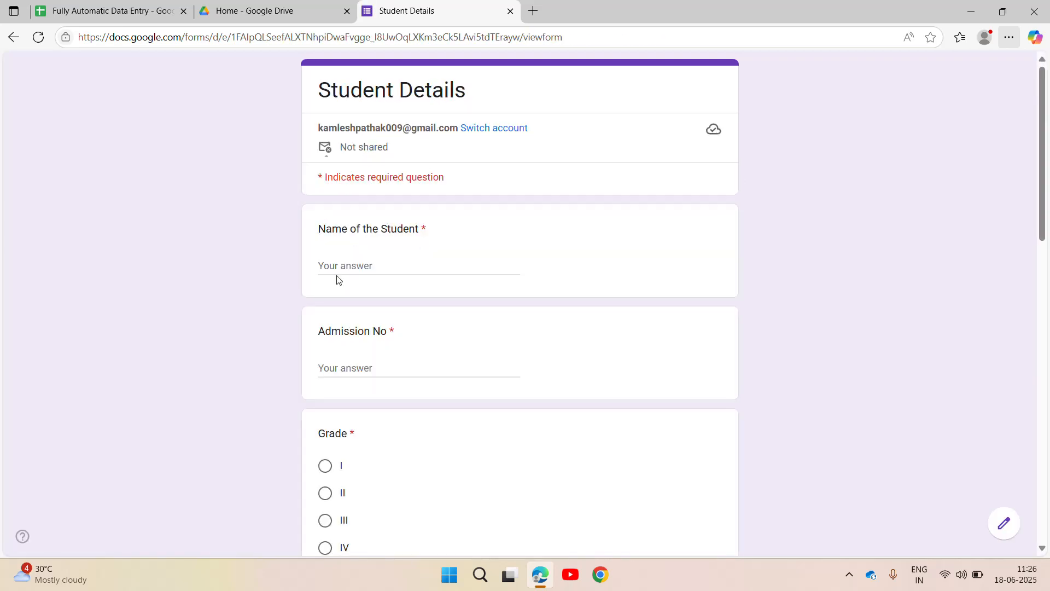
left_click(346, 268)
type("Manish")
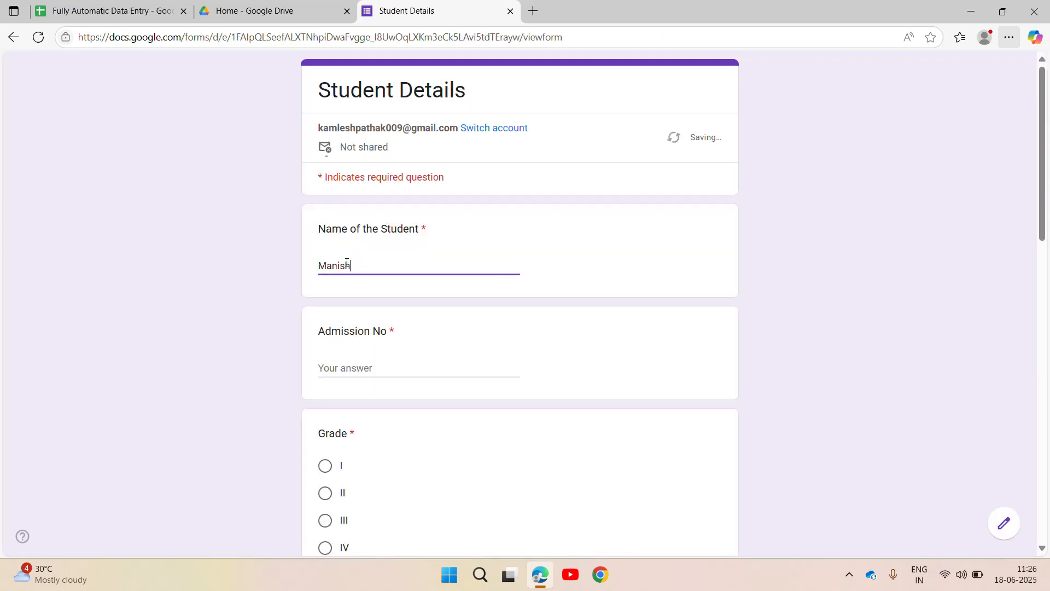
key("Tab")
type("5456456465")
key("Tab")
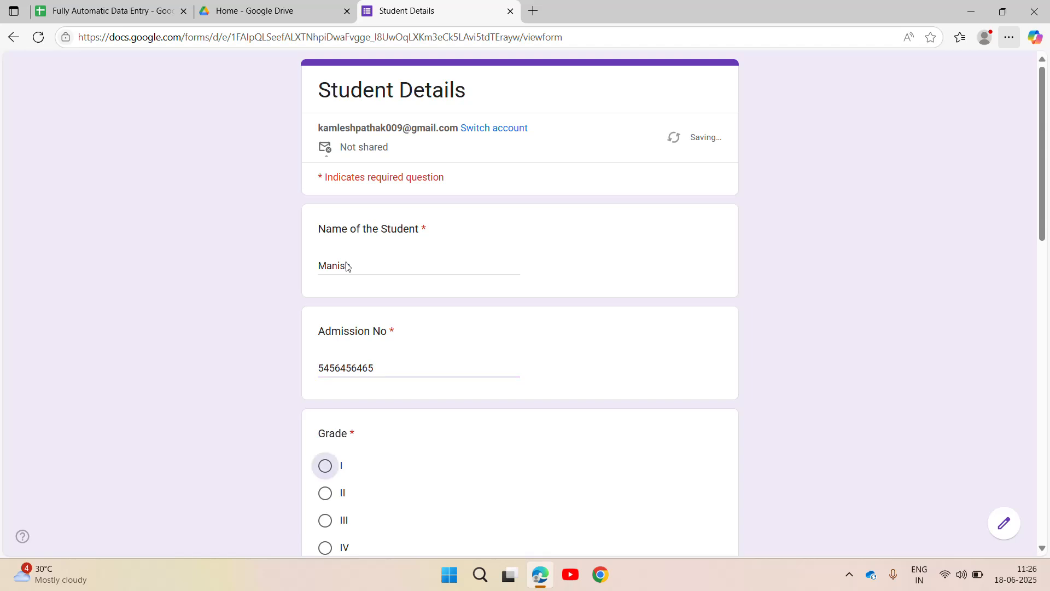
key("Tab")
key("Tab")
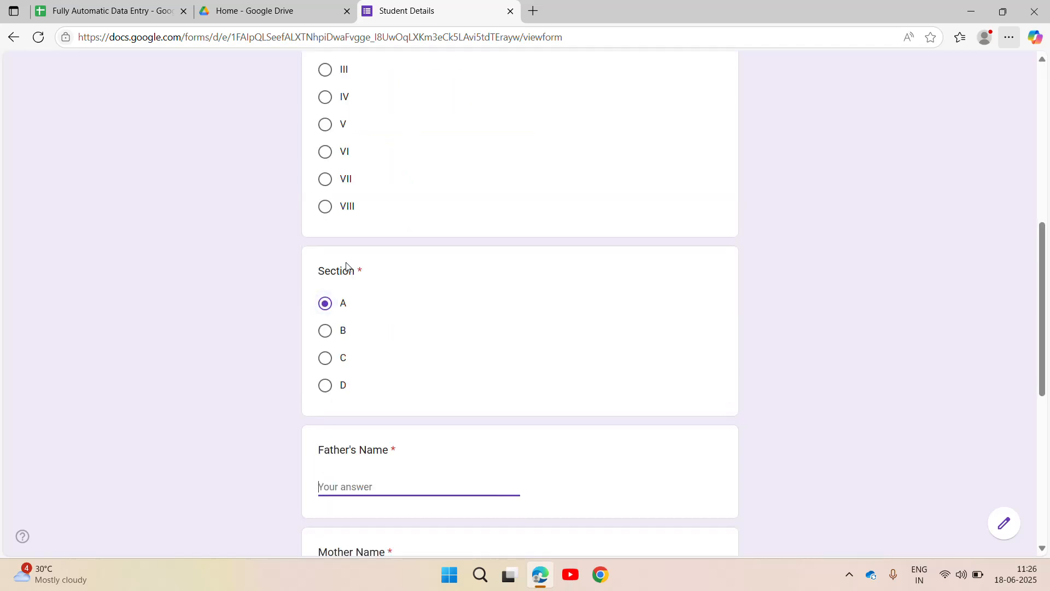
- Enter the second student's parents' names and mobile numbers and submit the response
type("Rahul")
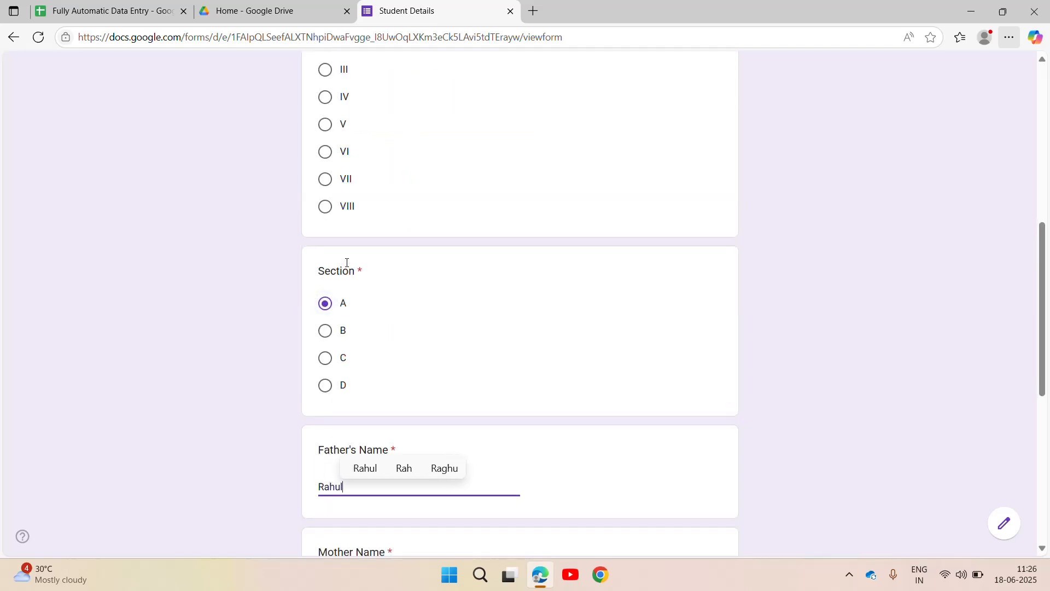
key("Tab")
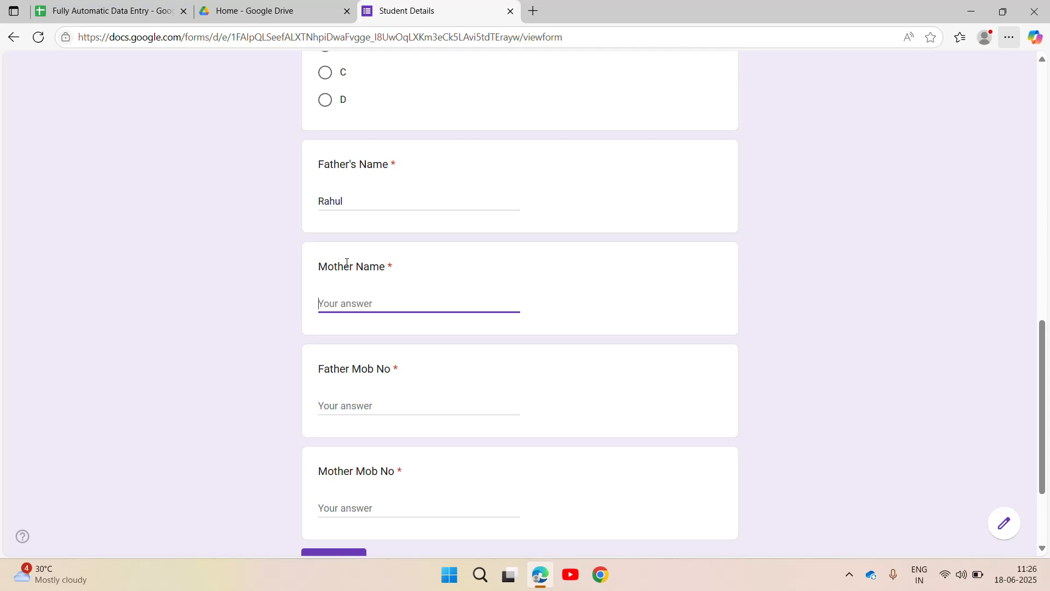
type("Neha")
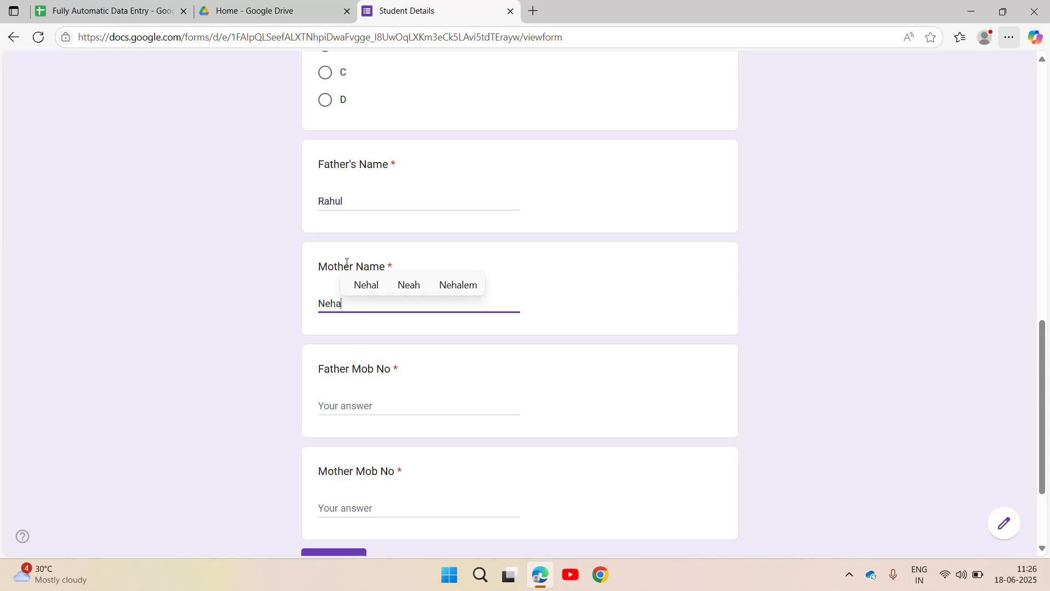
key("Tab")
type("44654")
key("Tab")
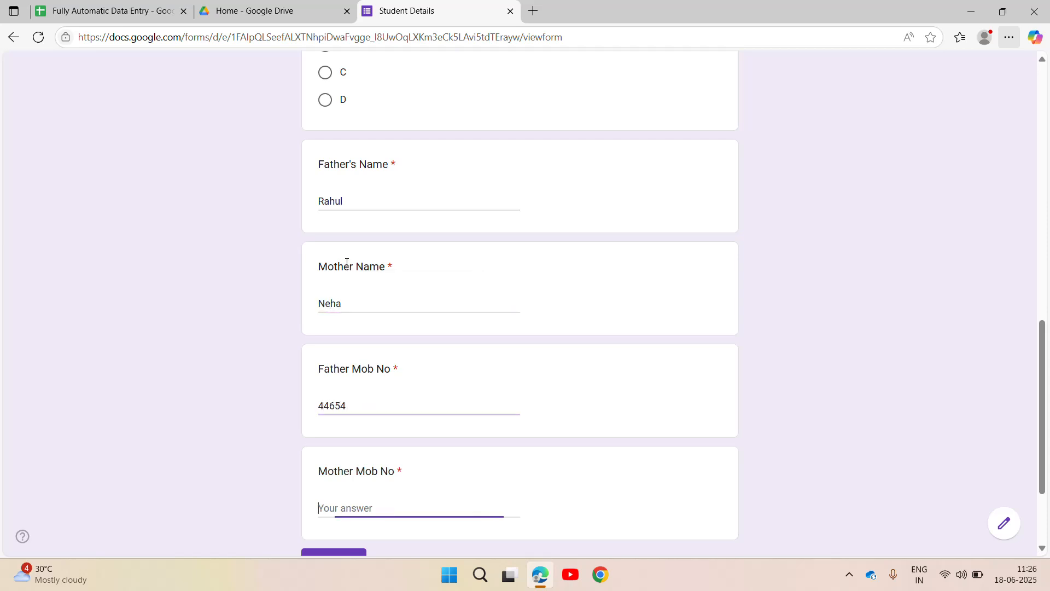
type("544")
key("Tab")
key("Return")
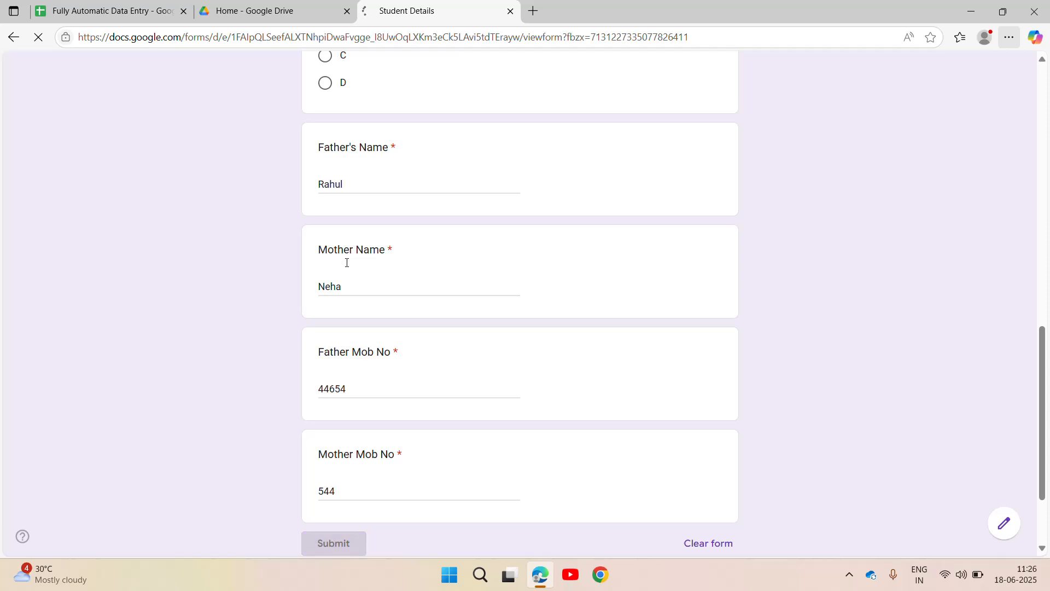
- Start another response with a third student's name and admission number, and choose grade VIII and section A
left_click(387, 161)
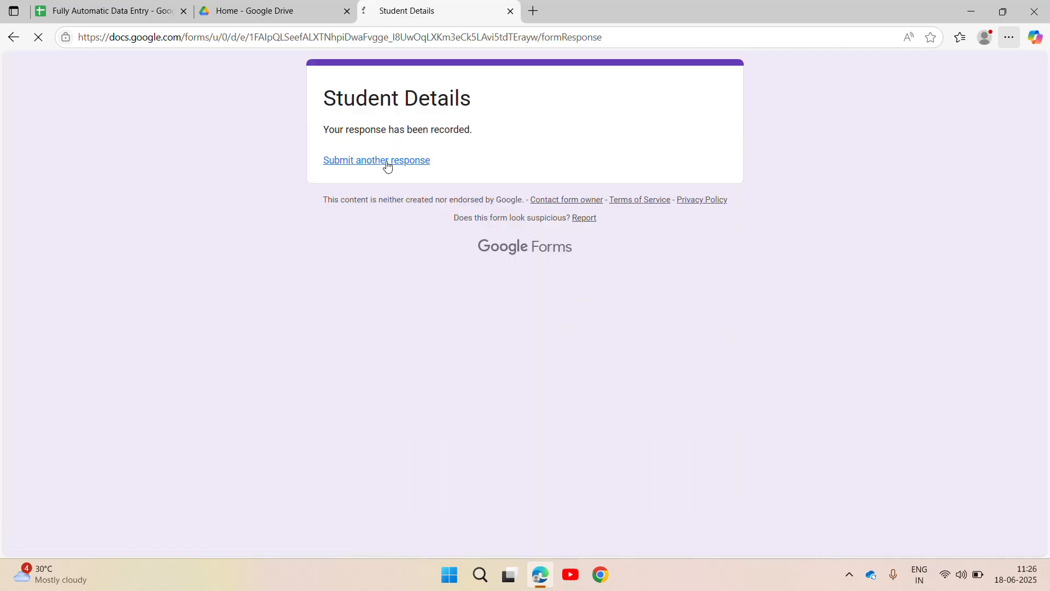
left_click(350, 264)
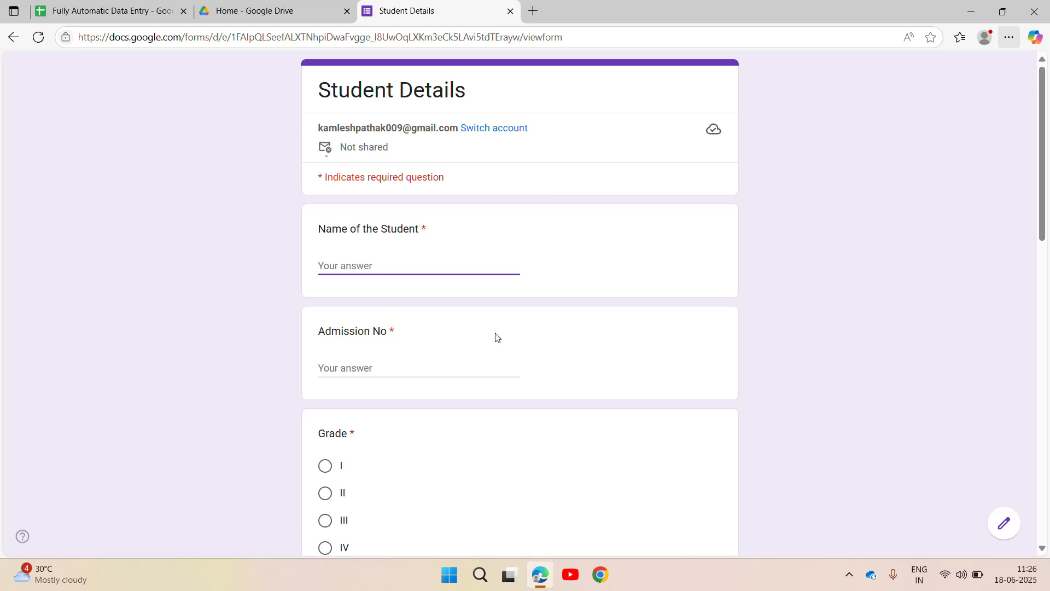
type("Neeta")
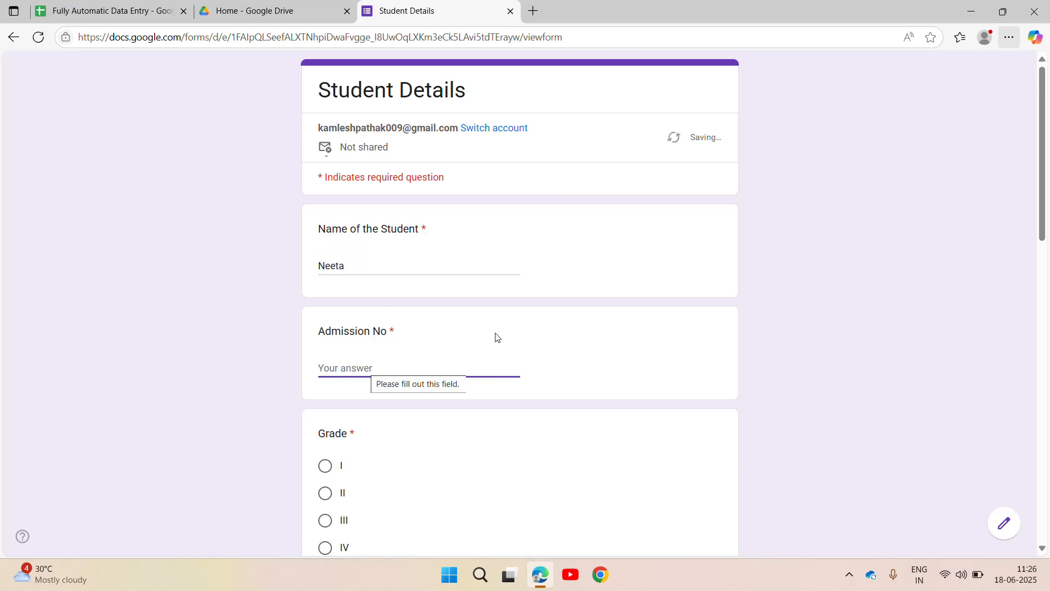
type("4464")
key("Tab")
key("Tab")
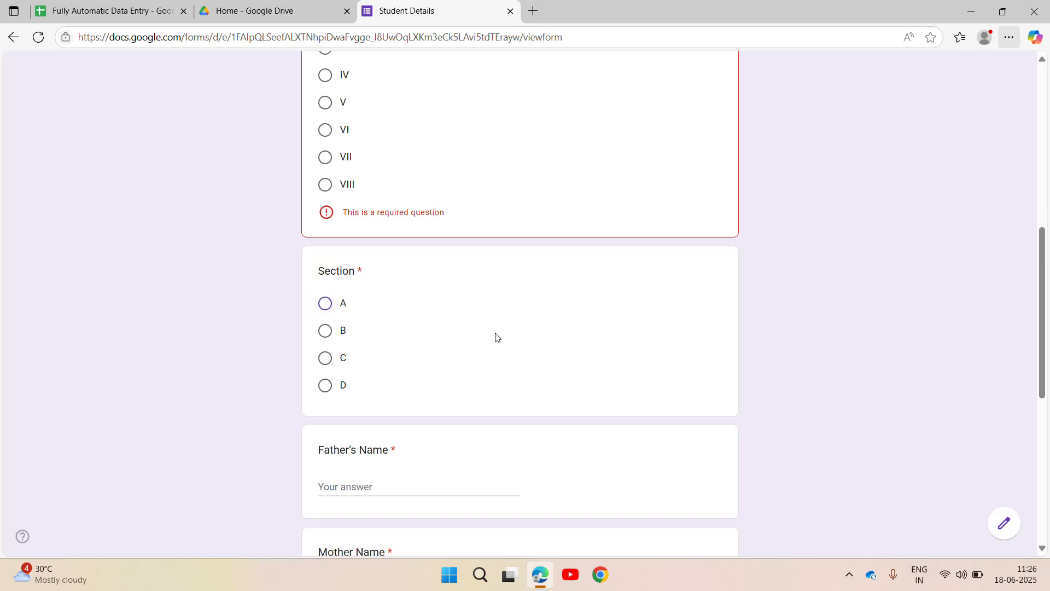
key("space")
key("shift+Tab")
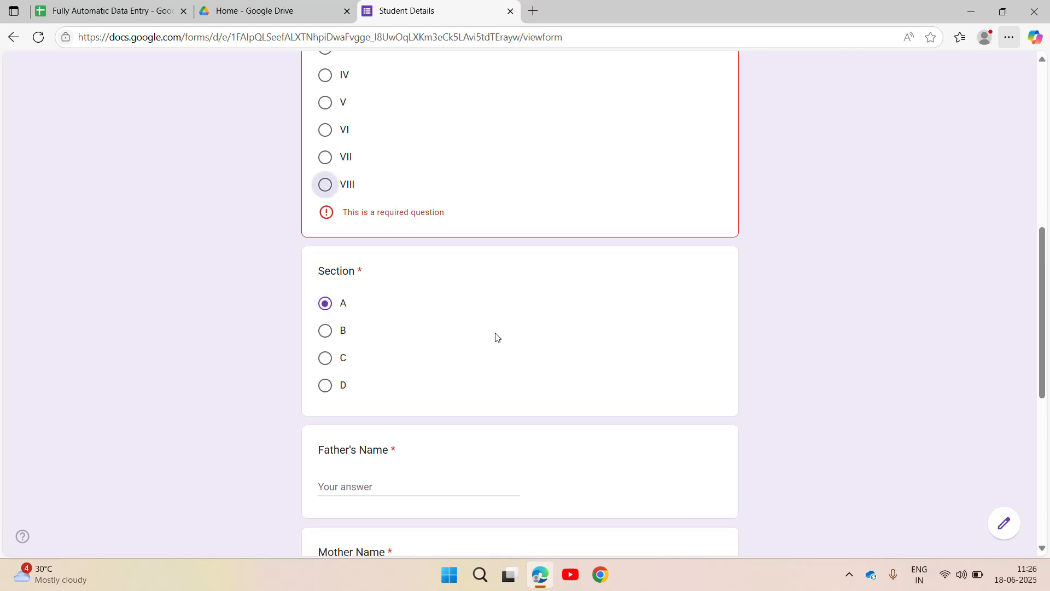
key("space")
- Enter the third student's parents' names and mobile numbers and submit the response
key("Tab")
key("Tab")
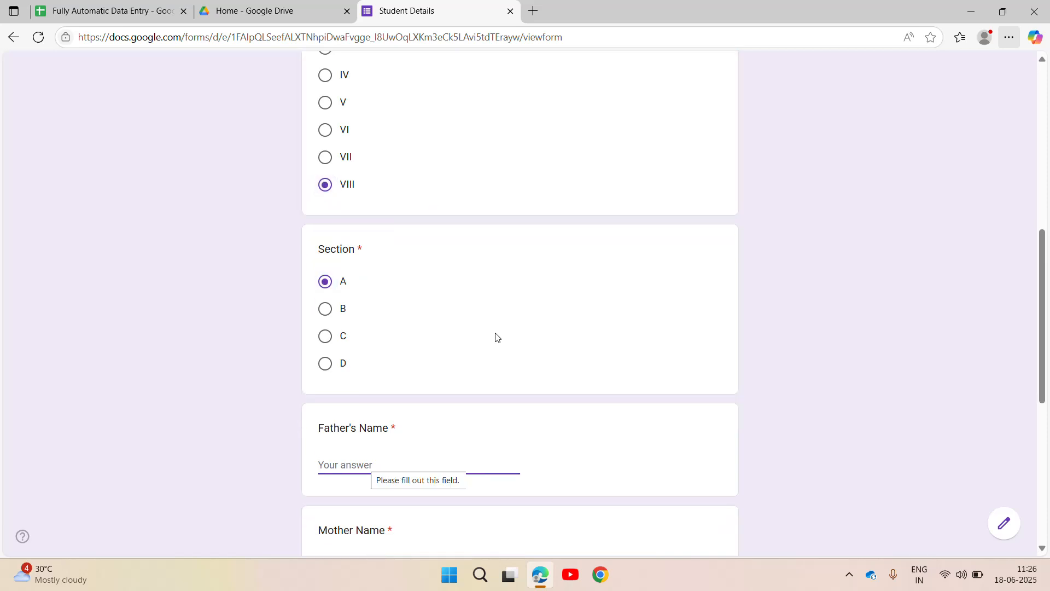
type("Manish")
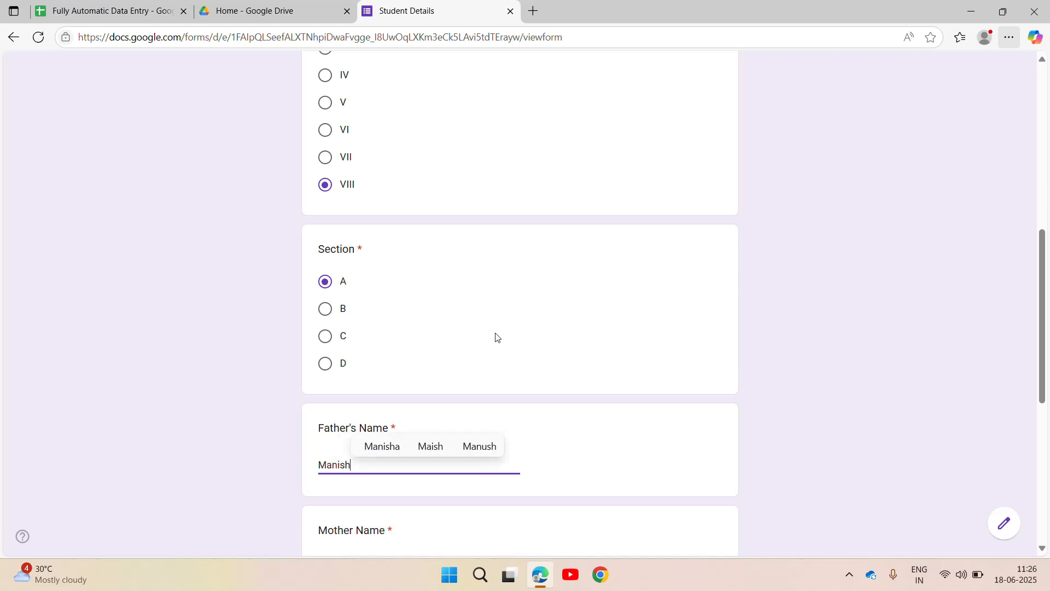
key("Tab")
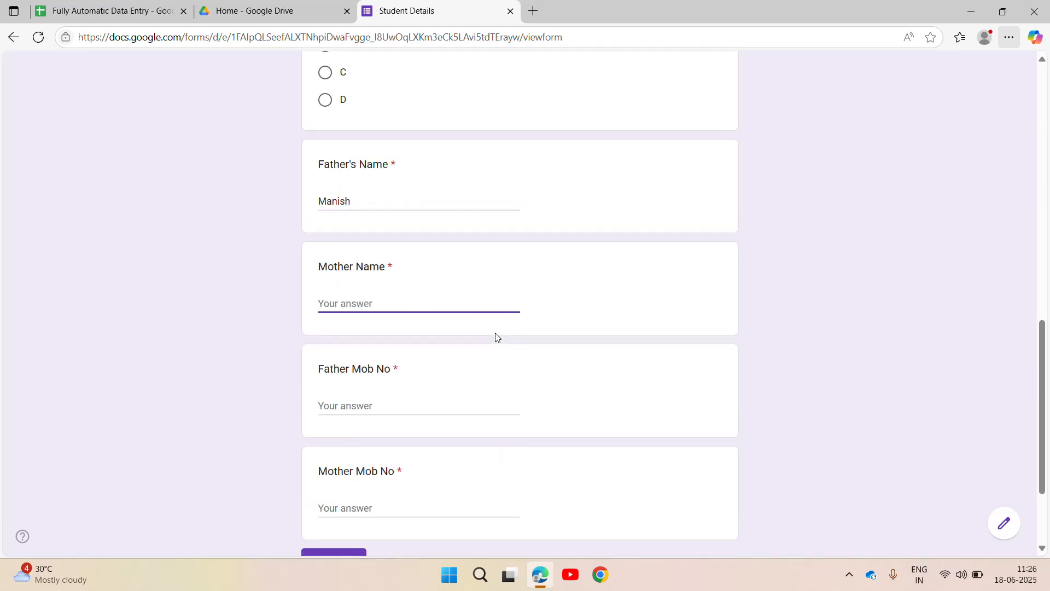
type("Neha")
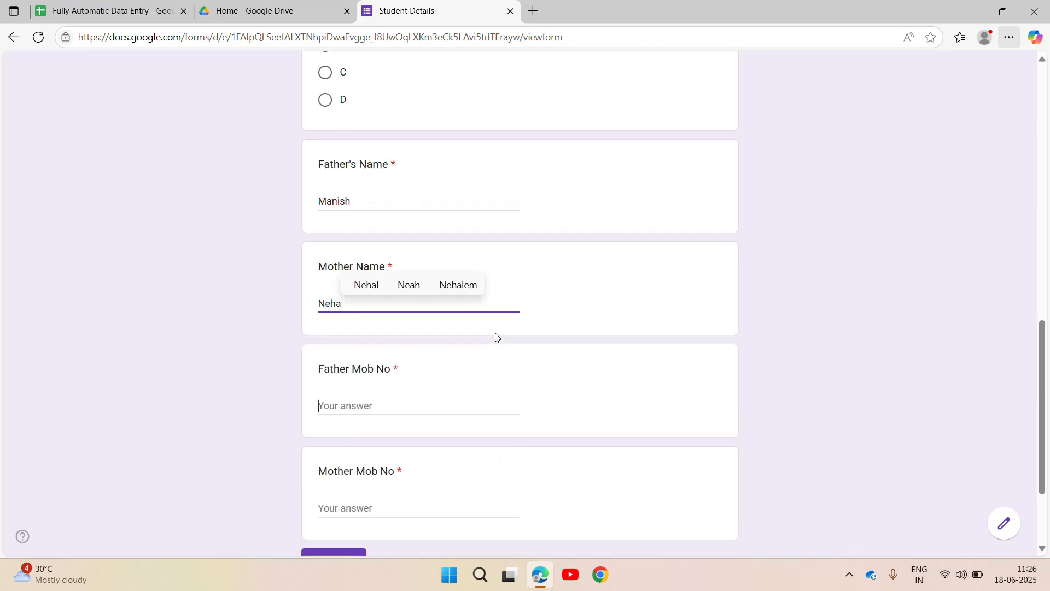
key("Tab")
type("565656")
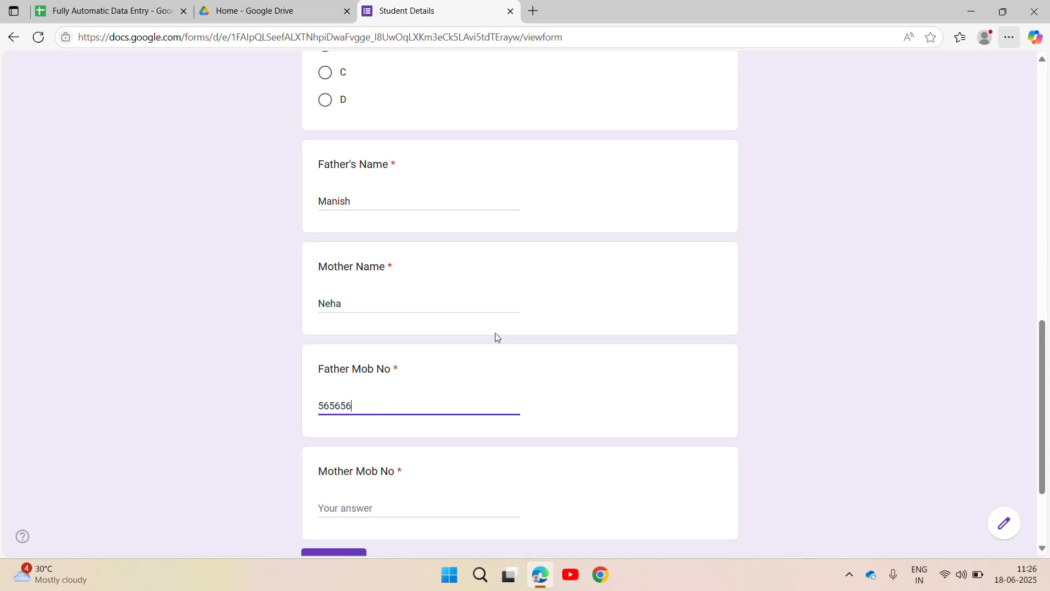
key("Tab")
type("55554")
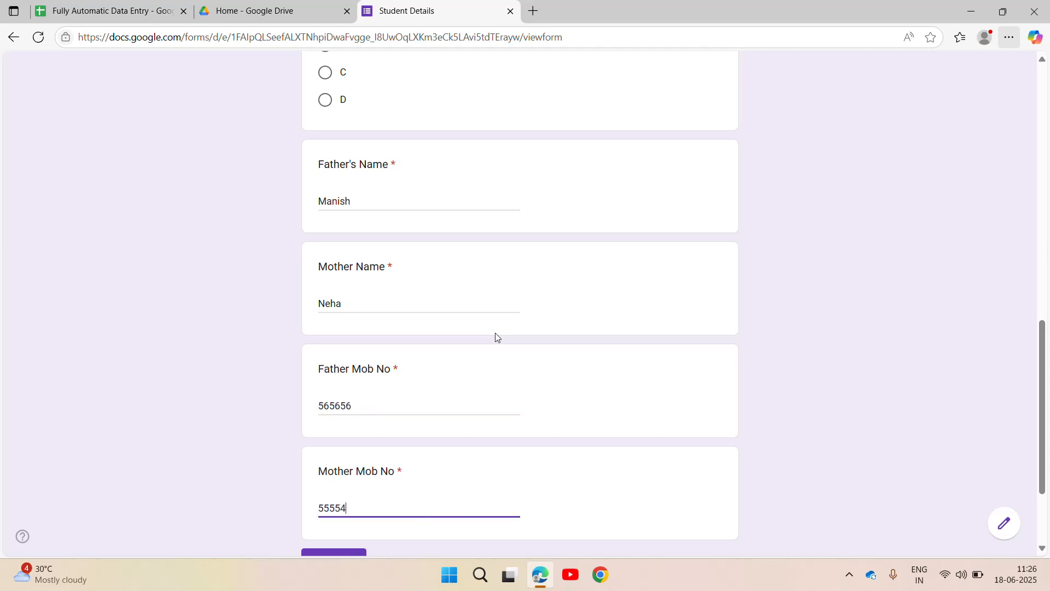
key("Tab")
key("Return")
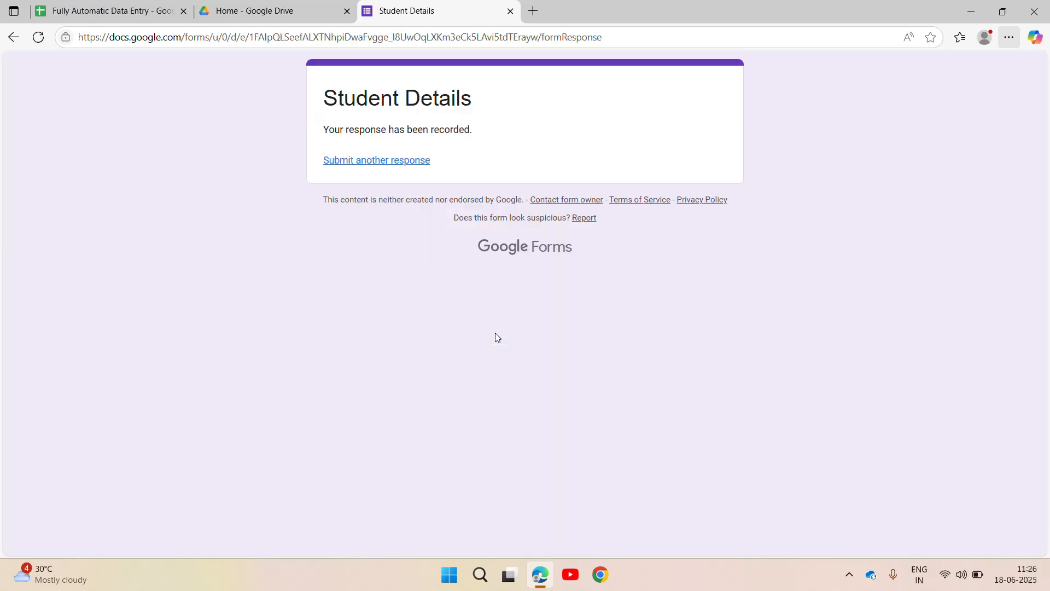
- Start another response with a fourth student's name and admission number, and choose grade III and section C
left_click(412, 161)
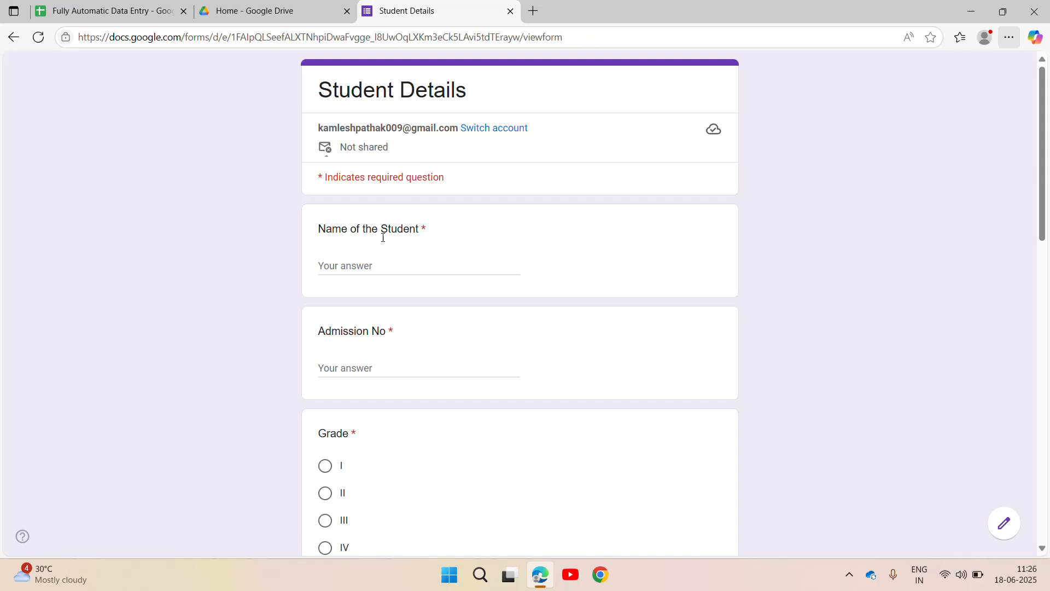
left_click(383, 261)
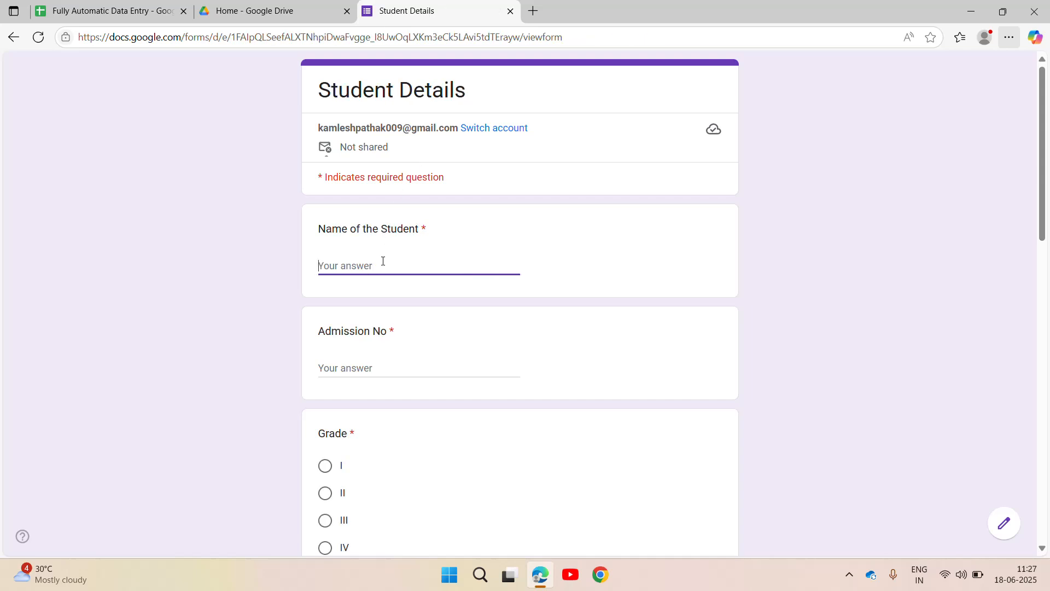
type("Sushant")
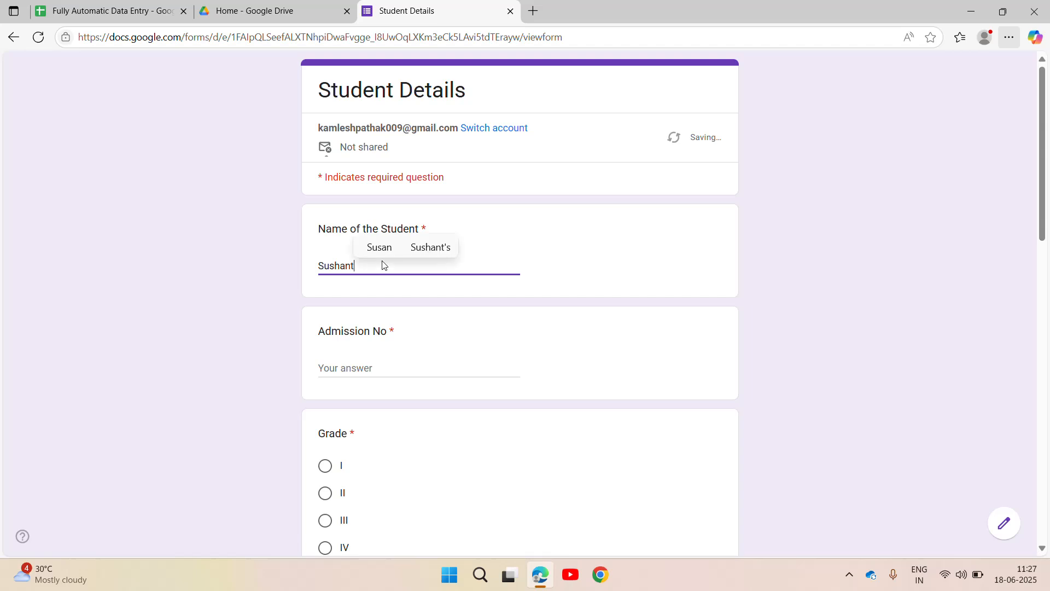
key("Tab")
type("46546545")
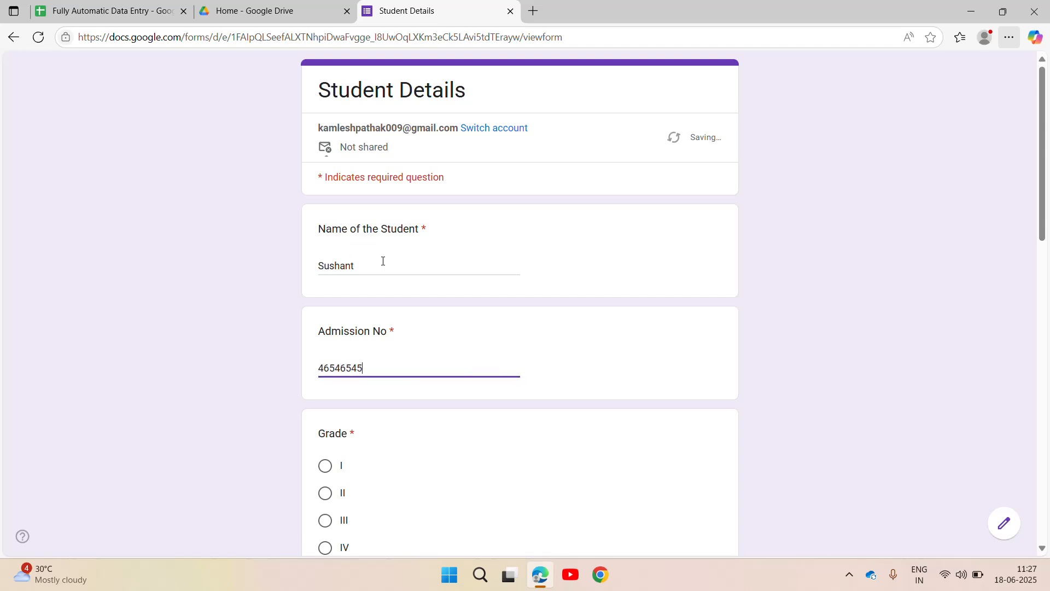
key("Tab")
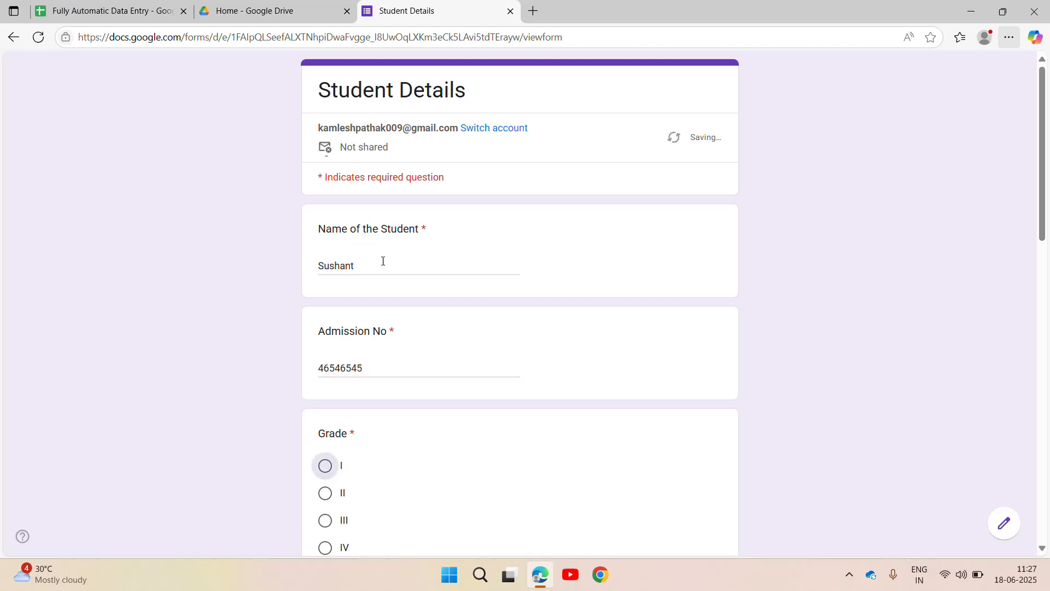
left_click(326, 521)
key("Tab")
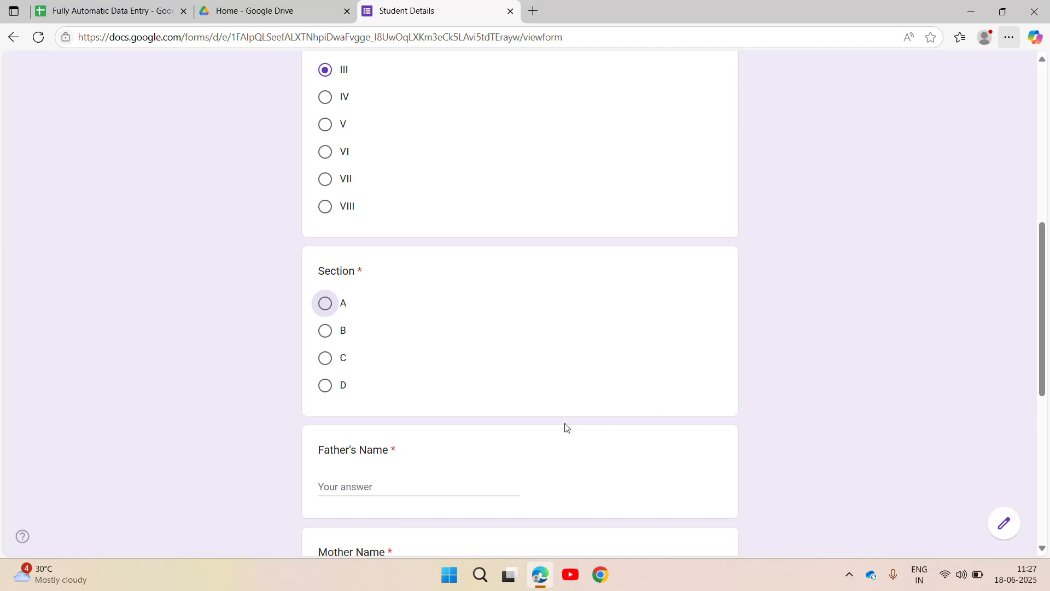
left_click(326, 359)
- Enter the fourth student's father's name and mother's name, correcting the name first put in the father's field
key("Tab")
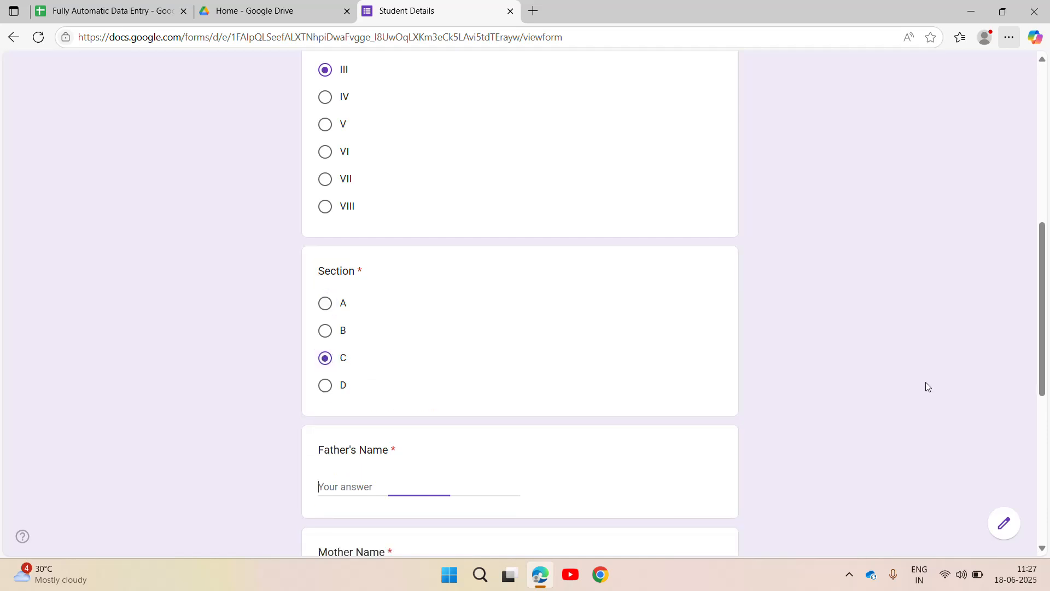
key("Return")
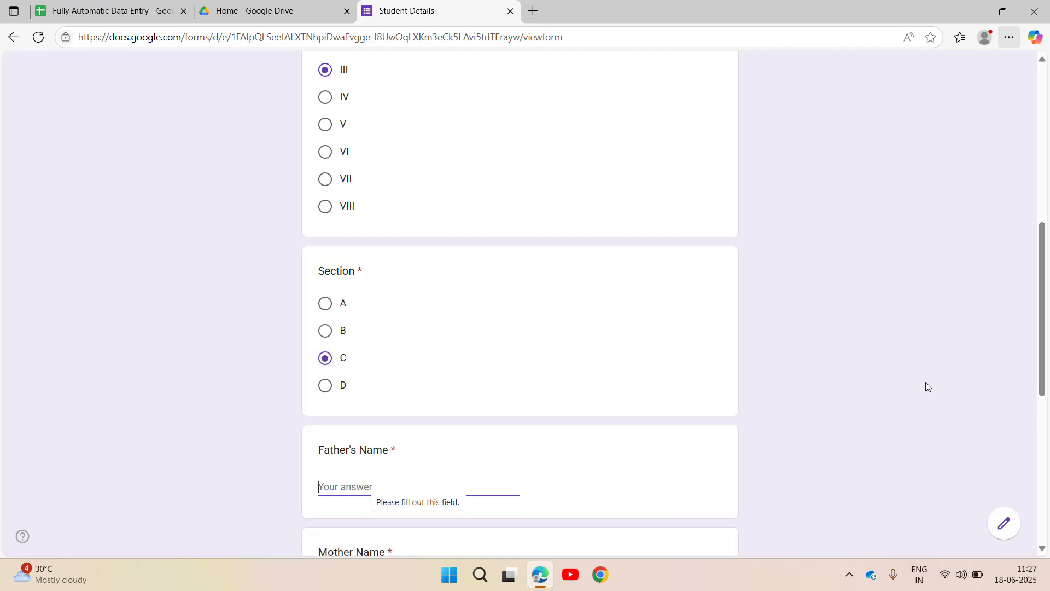
type("Reena")
key("Tab")
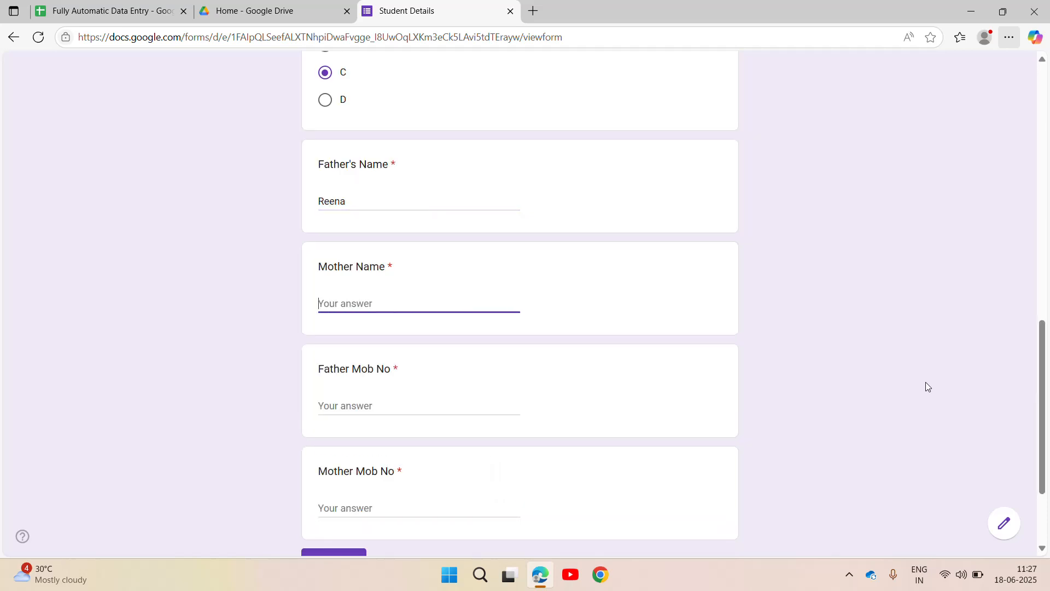
left_click(364, 209)
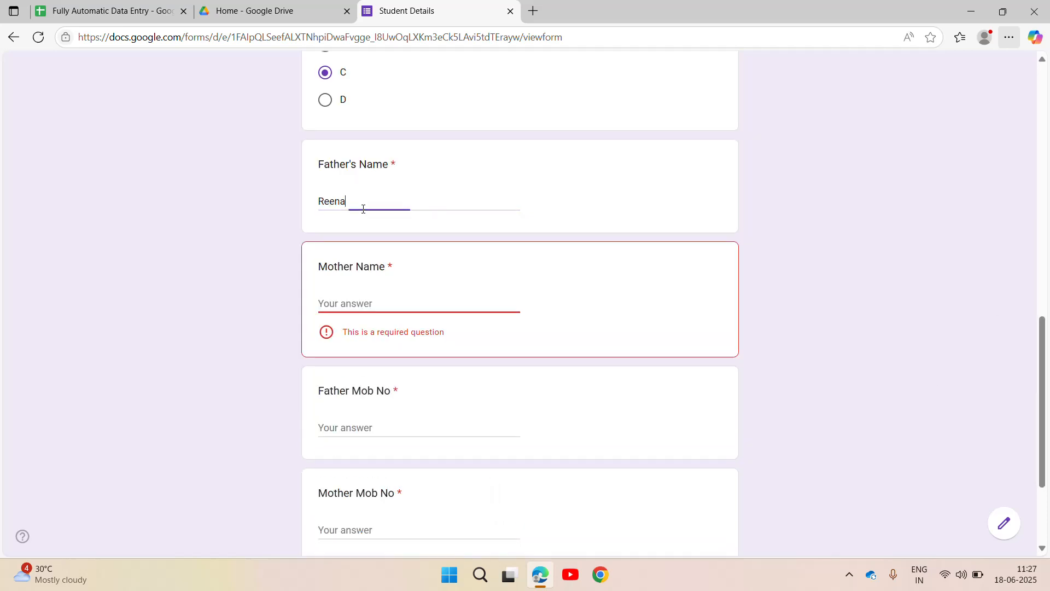
double_click(363, 208)
type("Mahesh")
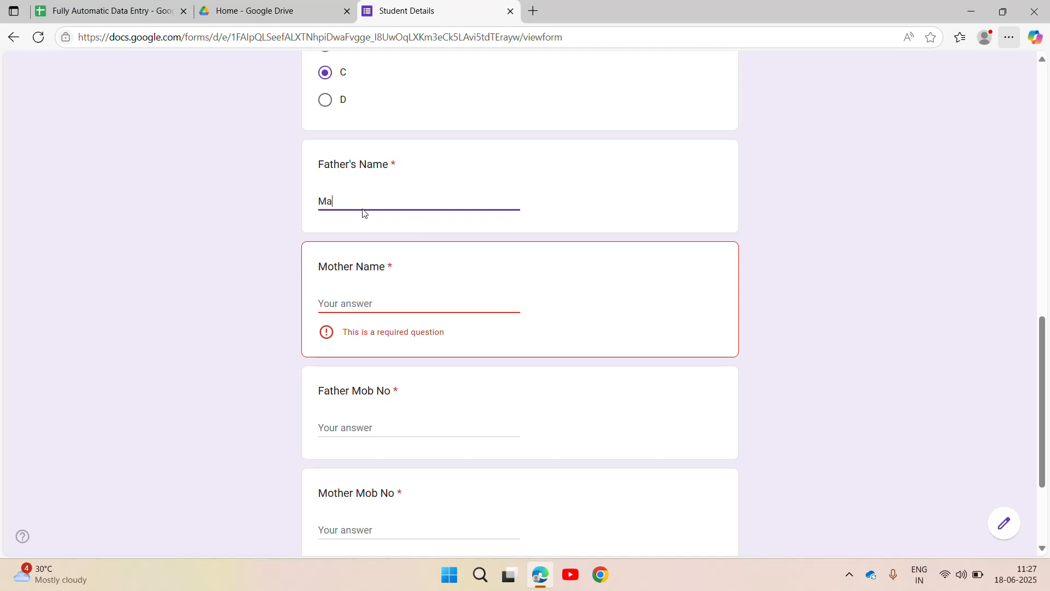
key("Tab")
type("Reena")
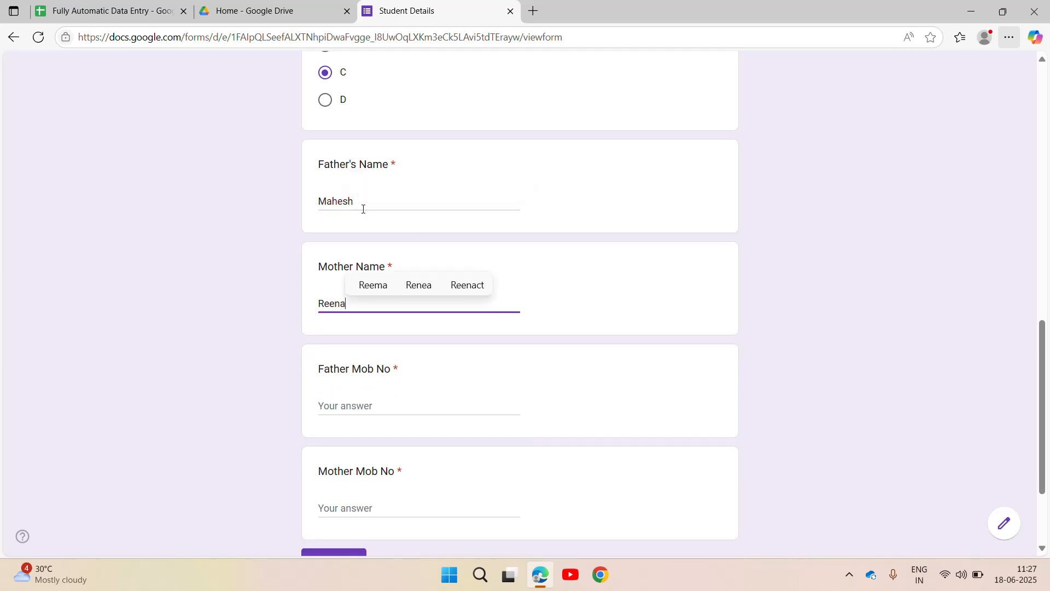
- Enter the mobile numbers of the fourth student's father and mother and submit the response
key("Tab")
type("55")
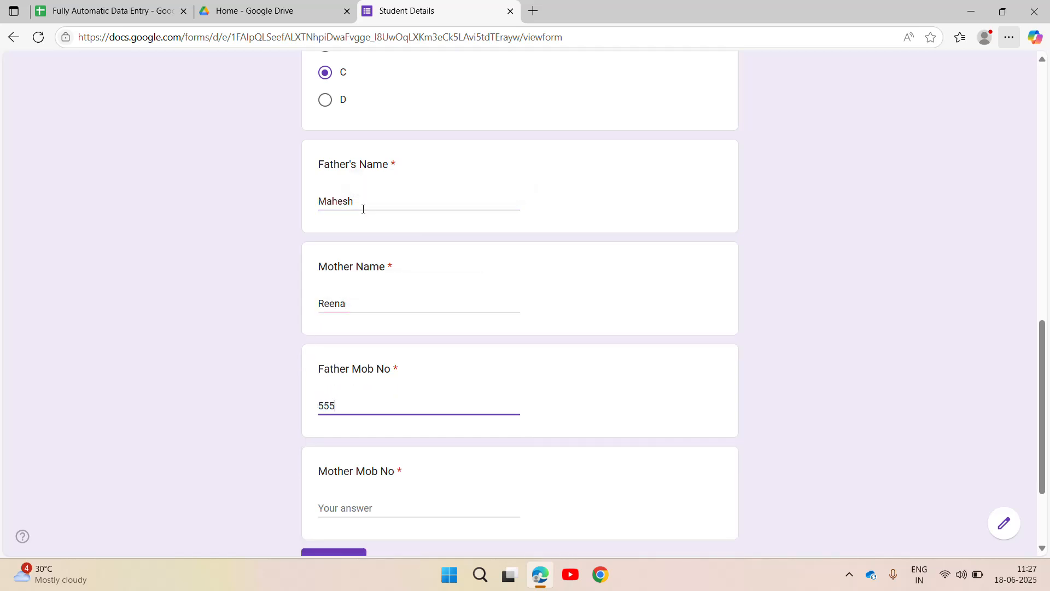
type("54")
key("Tab")
type("44")
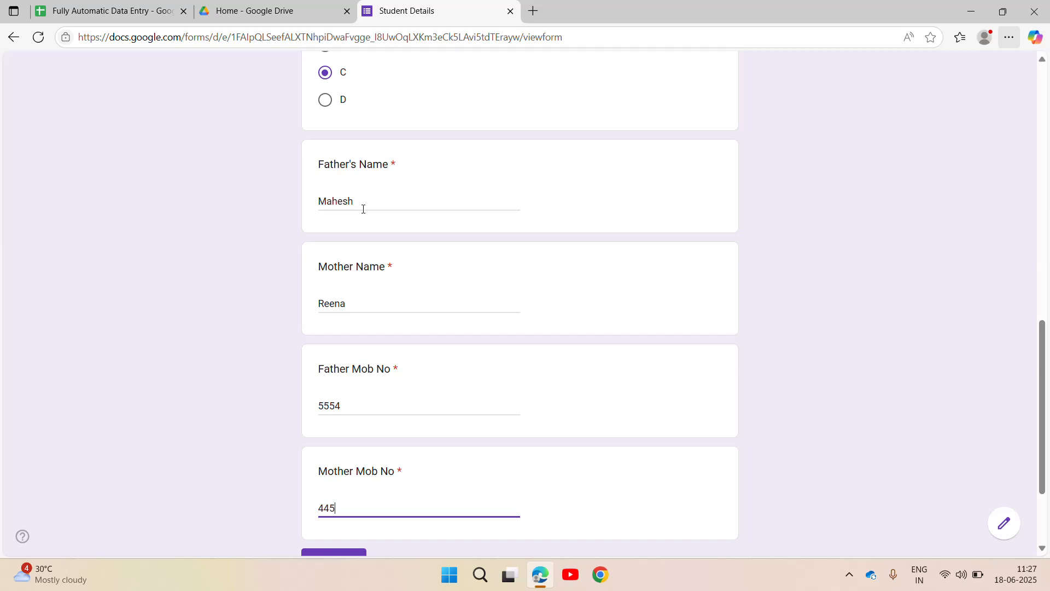
key("Tab")
key("Return")
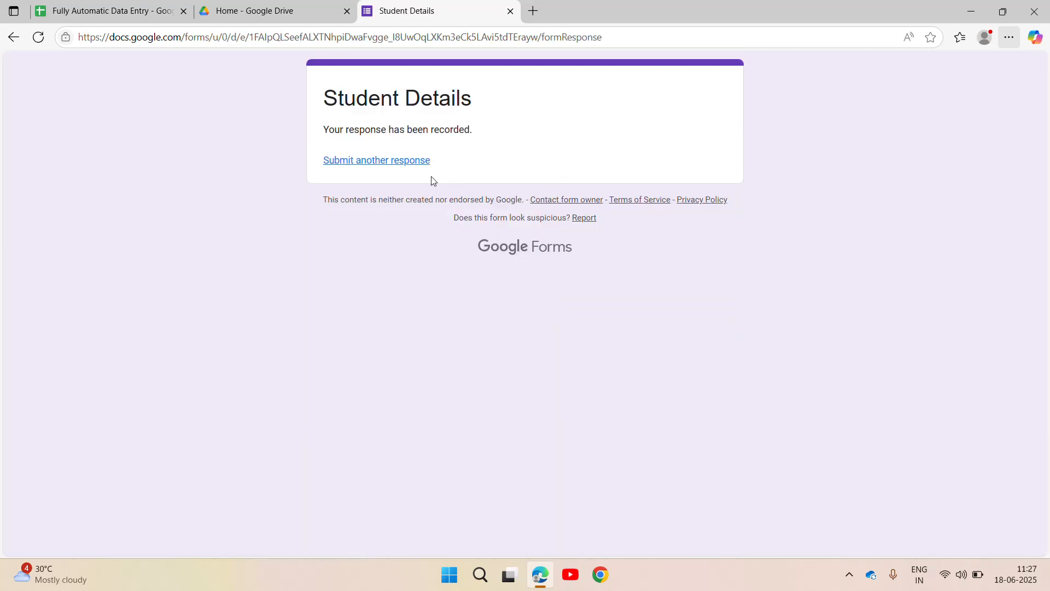
- Start another response with a fifth student's name and admission number, and choose grade I and section A
left_click(403, 162)
left_click(365, 257)
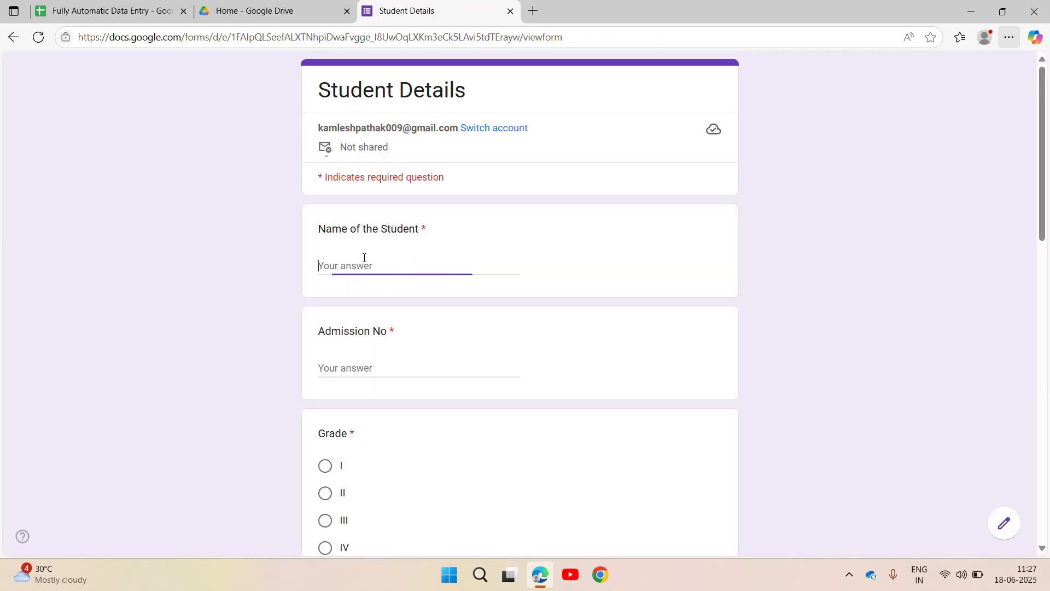
type("Rah")
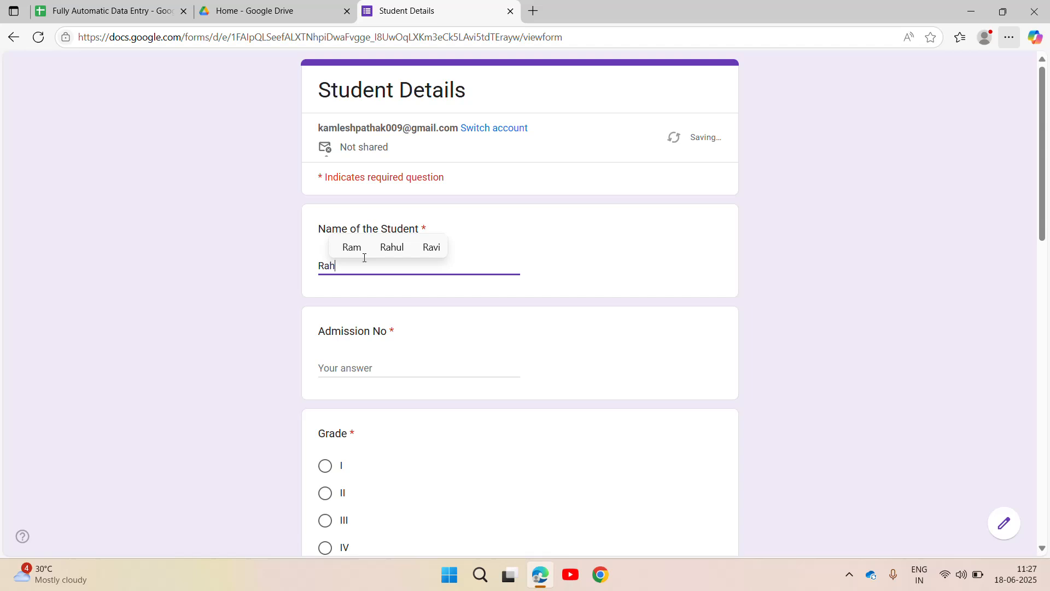
type("ul")
key("Tab")
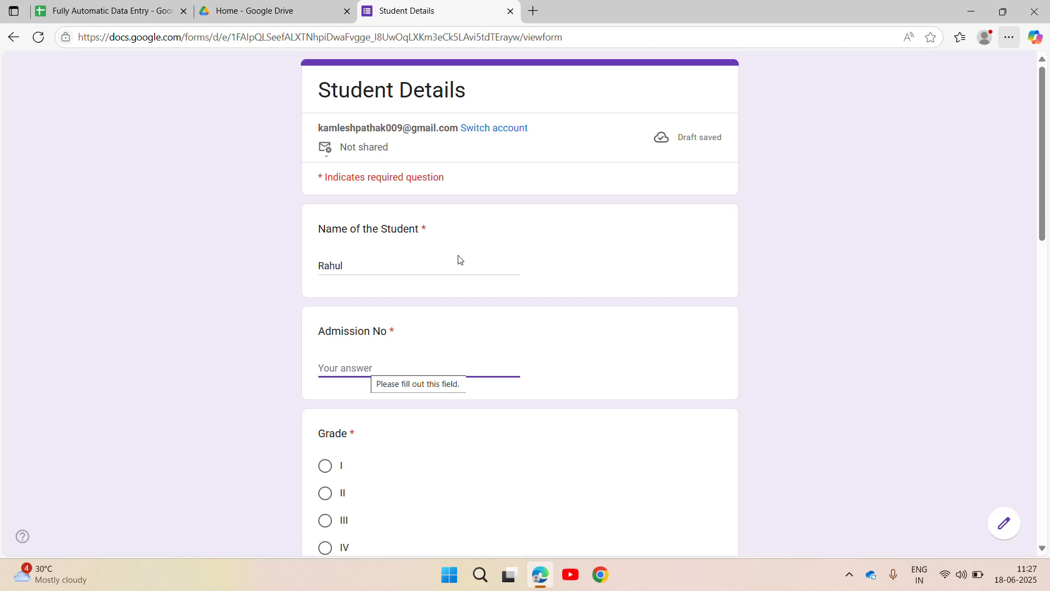
type("4445465")
key("Tab")
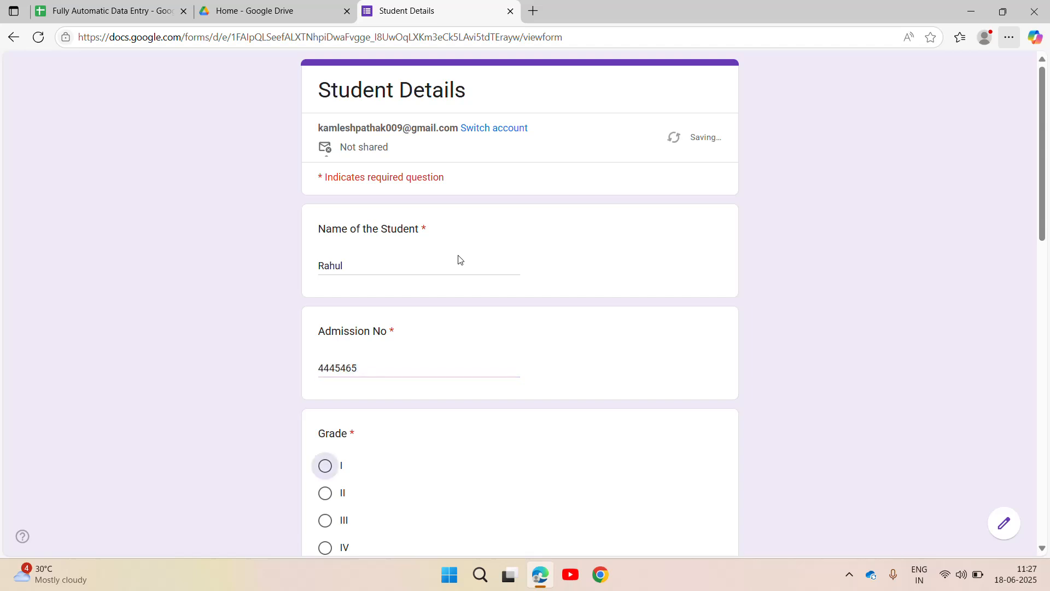
key("space")
key("Tab")
key("space")
- Enter the names of the fifth student's father and mother in their respective fields
key("Tab")
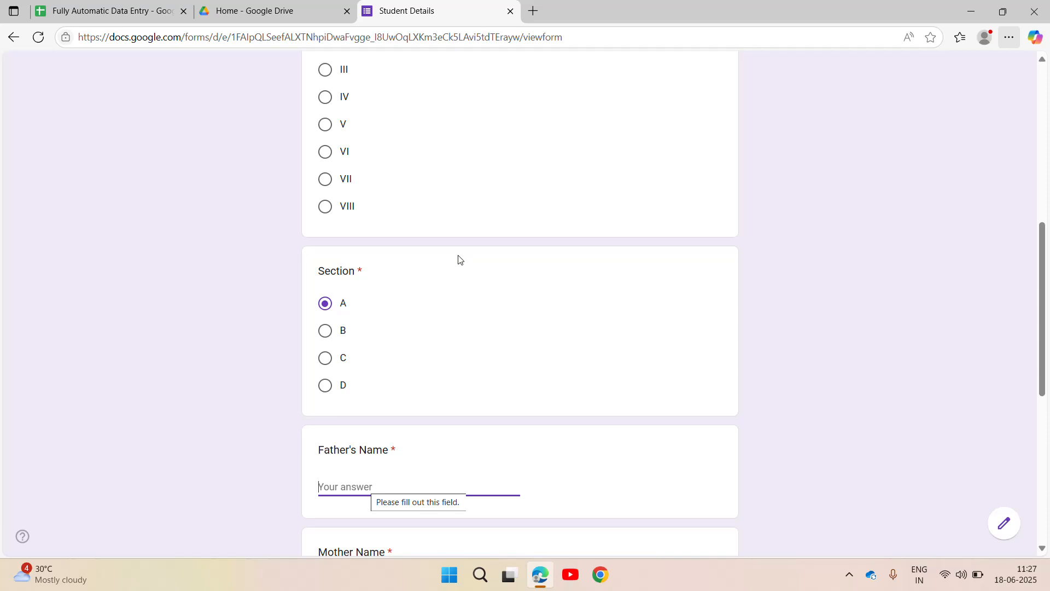
type("Manoj")
key("Tab")
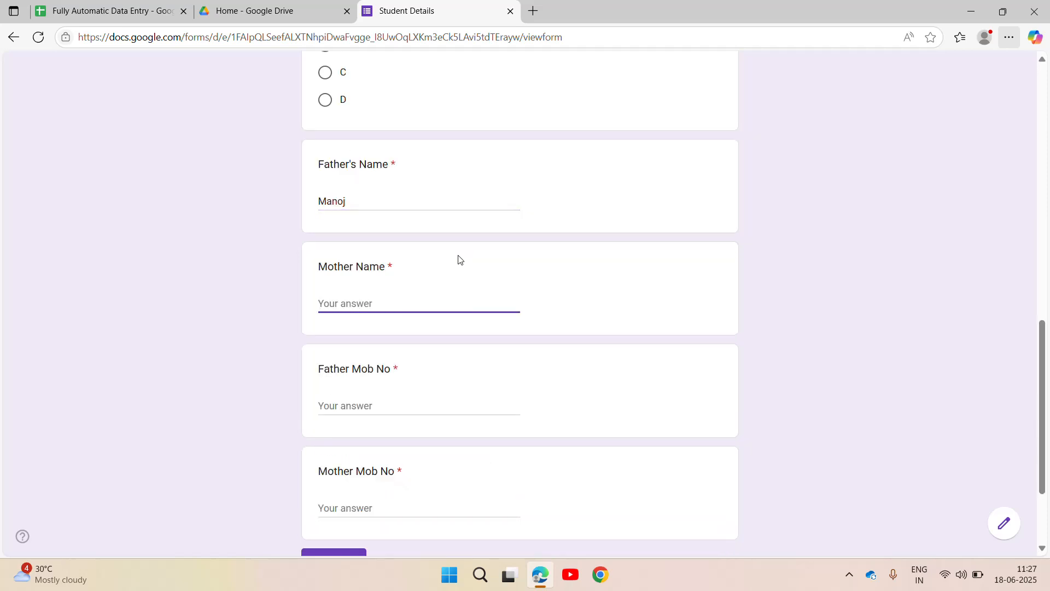
type("Nisha")
key("Tab")
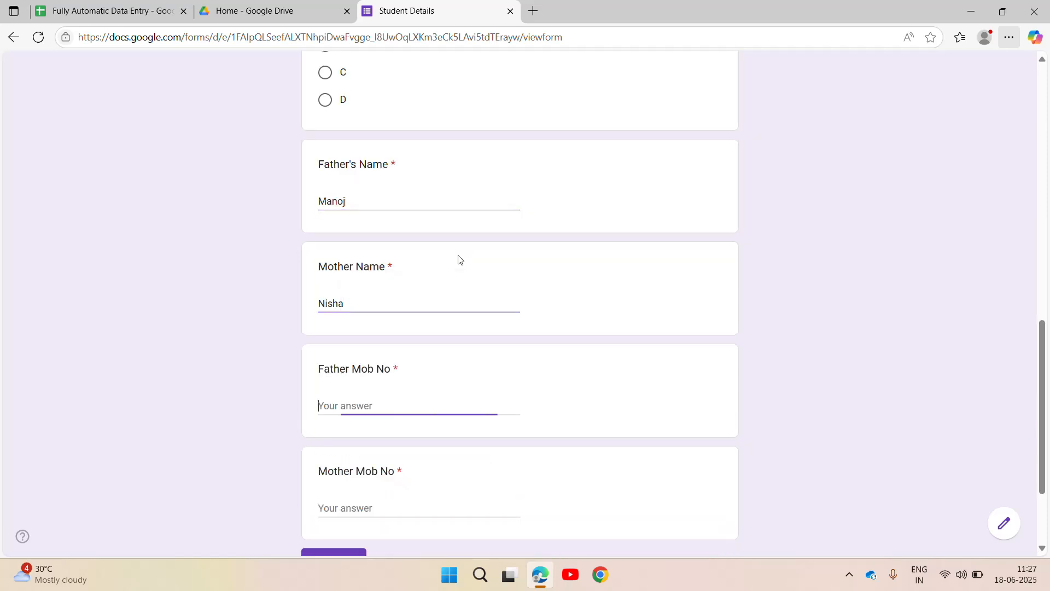
- Enter the mobile numbers of the fifth student's father and mother and submit the response
type("44456")
key("Tab")
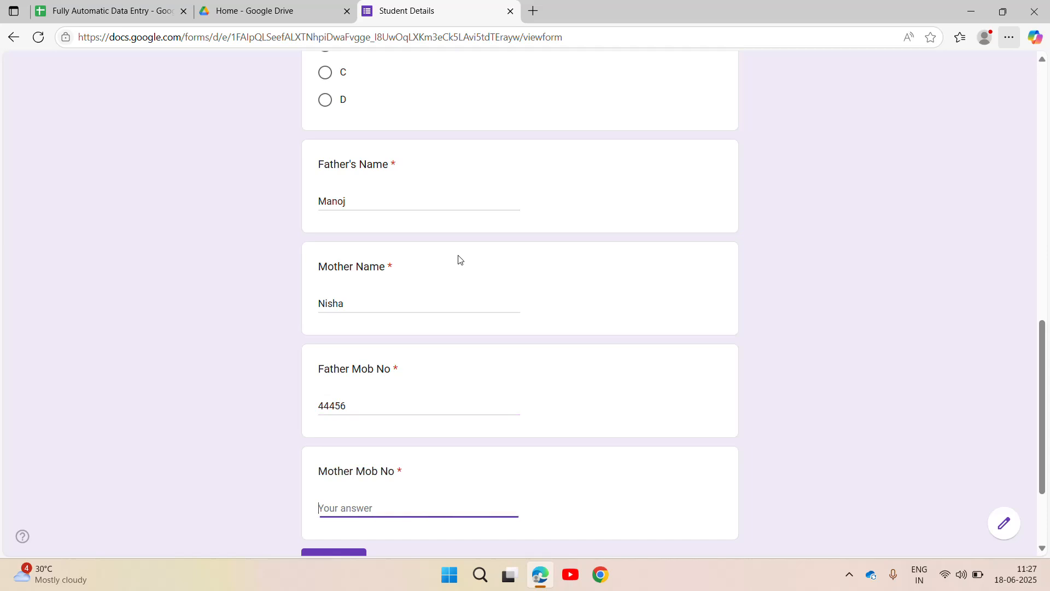
type("5454")
key("Tab")
key("Return")
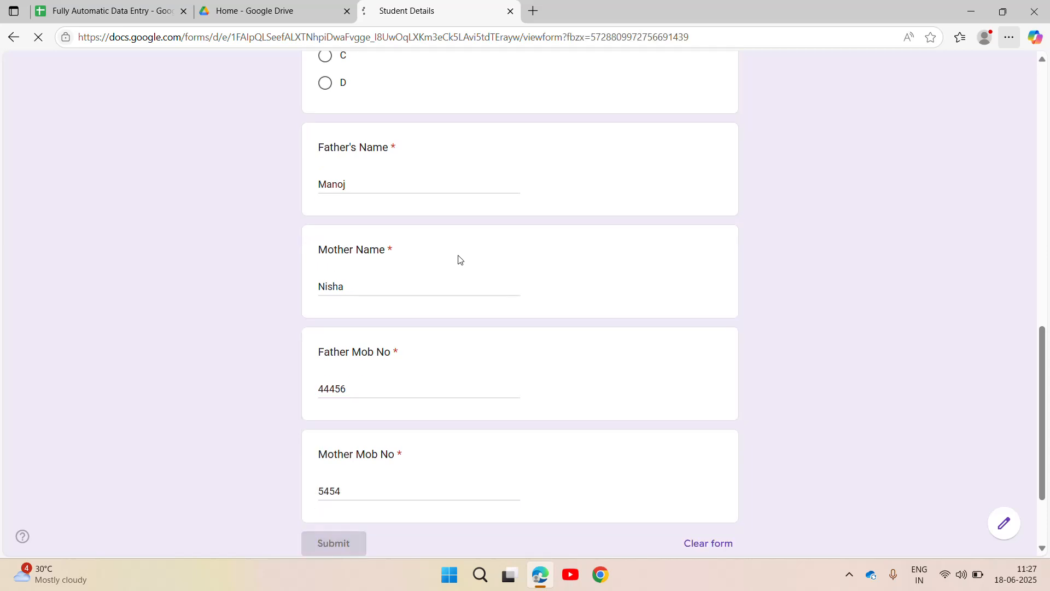
- Start another response with a sixth student's name, completing its missing last letter, and enter the admission number
left_click(408, 161)
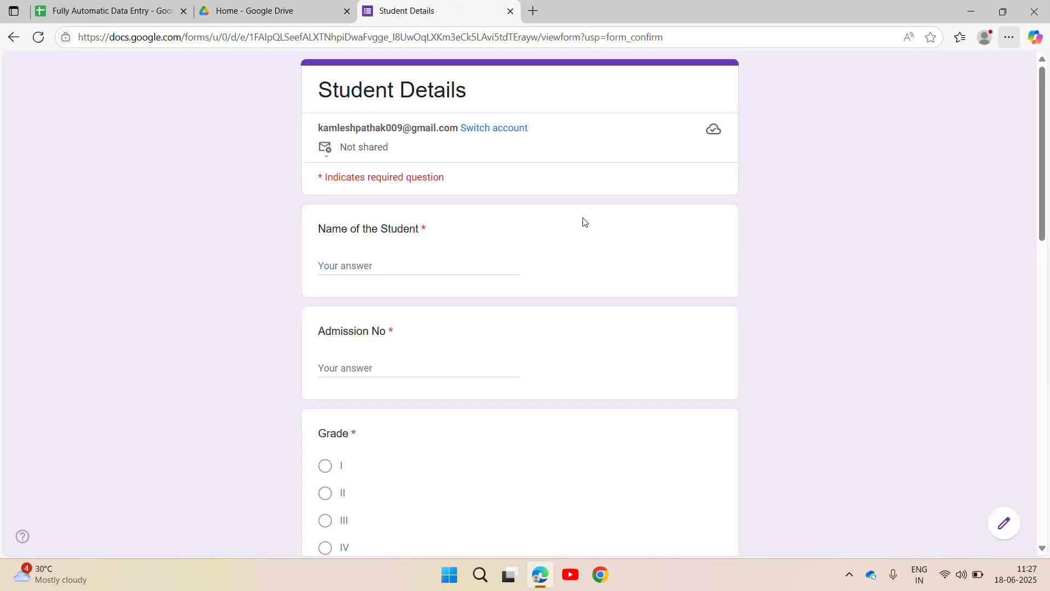
left_click(356, 268)
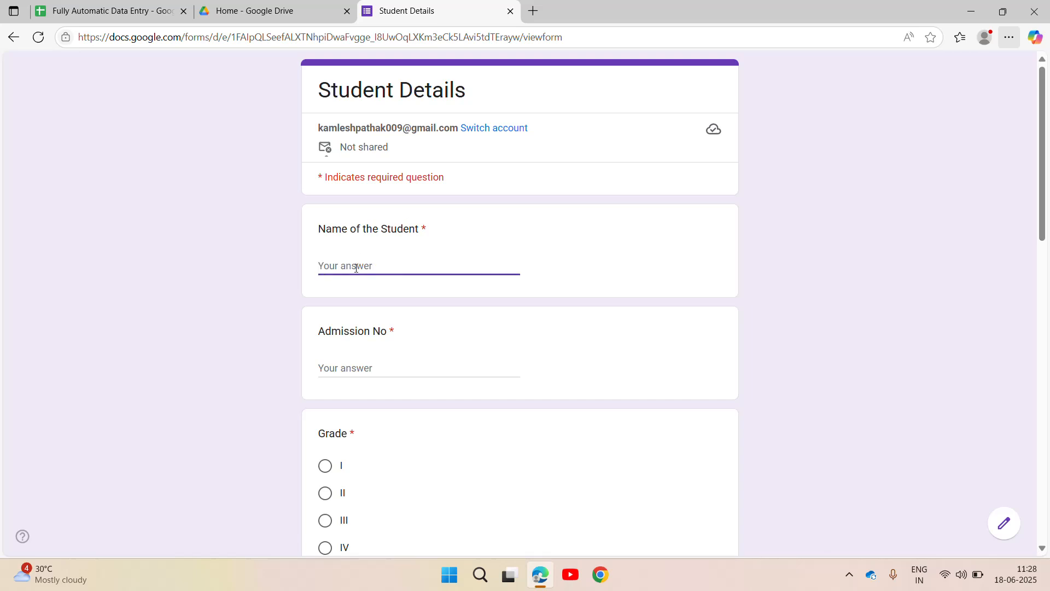
type("Anku")
key("Tab")
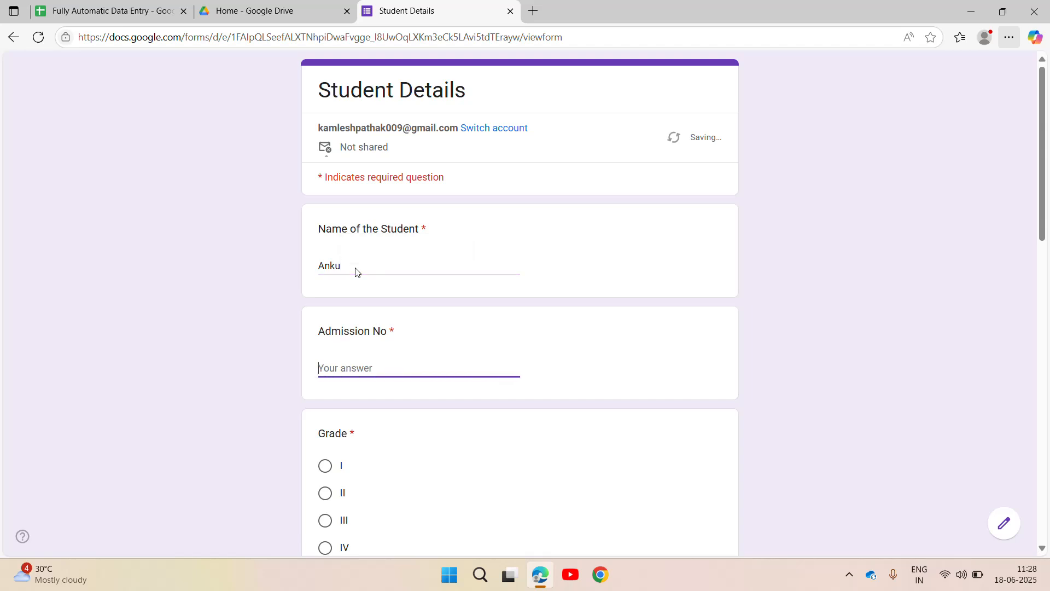
key("shift+Tab")
left_click(356, 269)
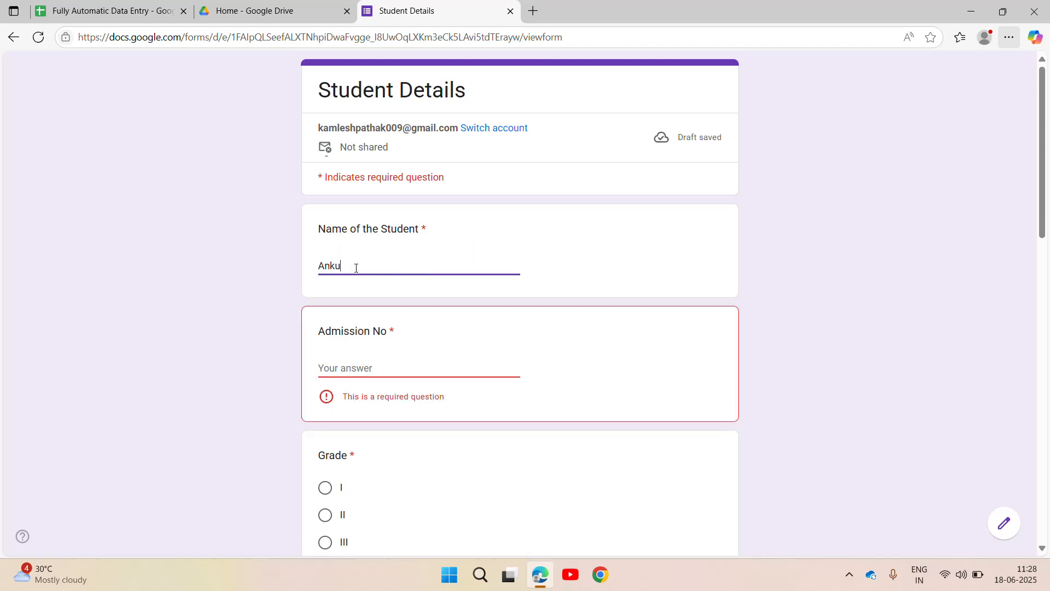
type("r")
key("Return")
type("6465")
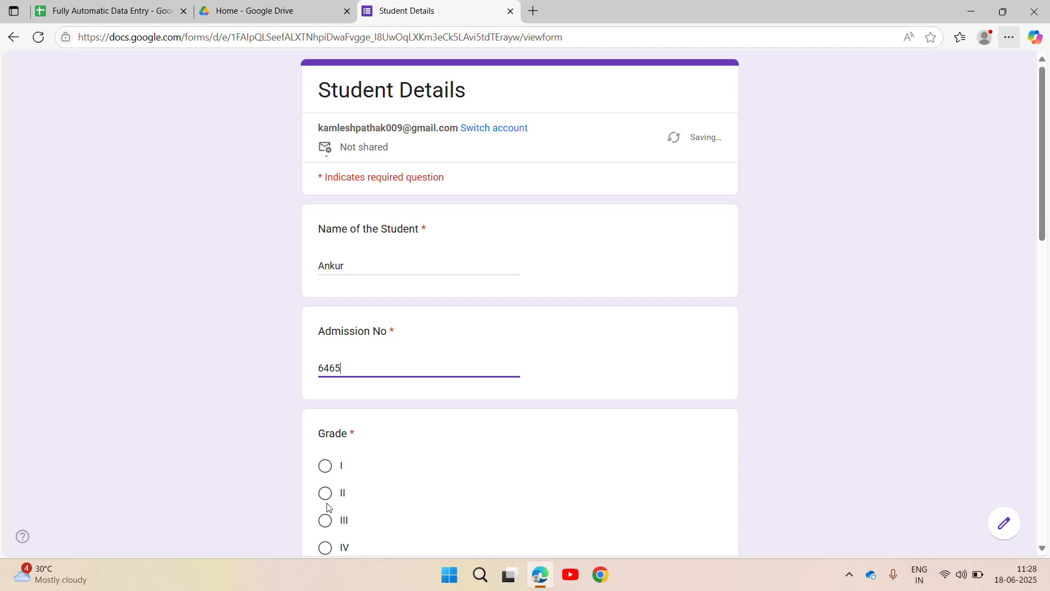
- Choose grade II and section A for the sixth student
right_click(328, 505)
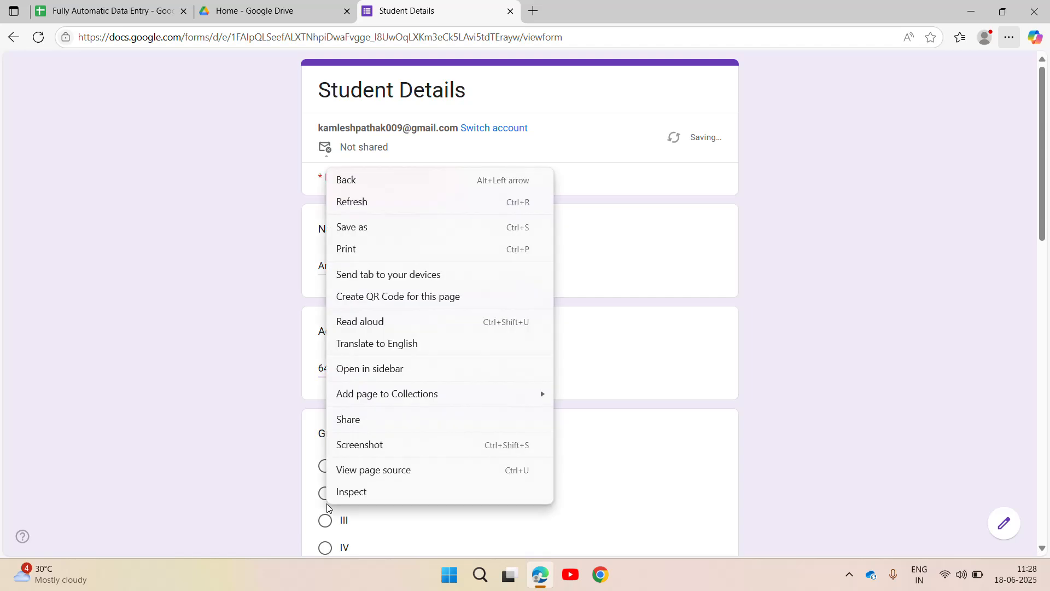
left_click(325, 504)
left_click(326, 494)
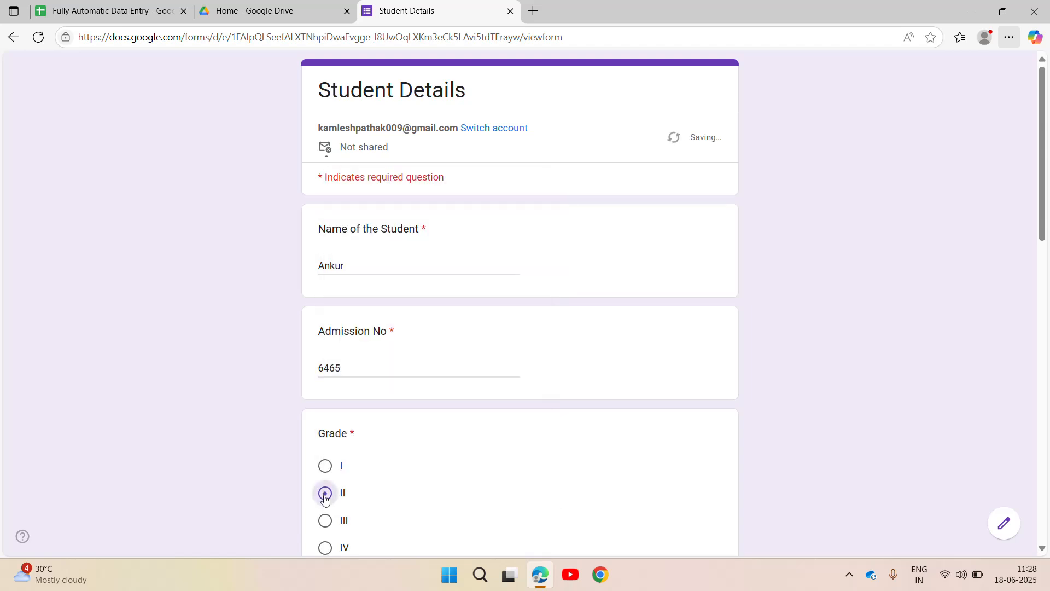
scroll(815, 392, "down", 8)
key("space")
key("Tab")
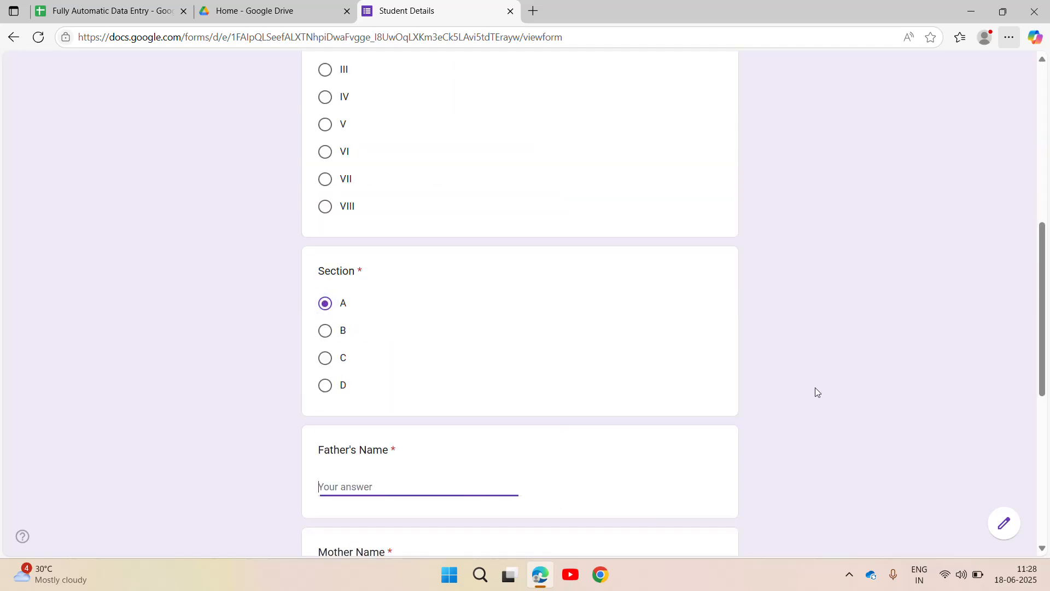
- Enter the names of the sixth student's father and mother in their respective fields
key("Return")
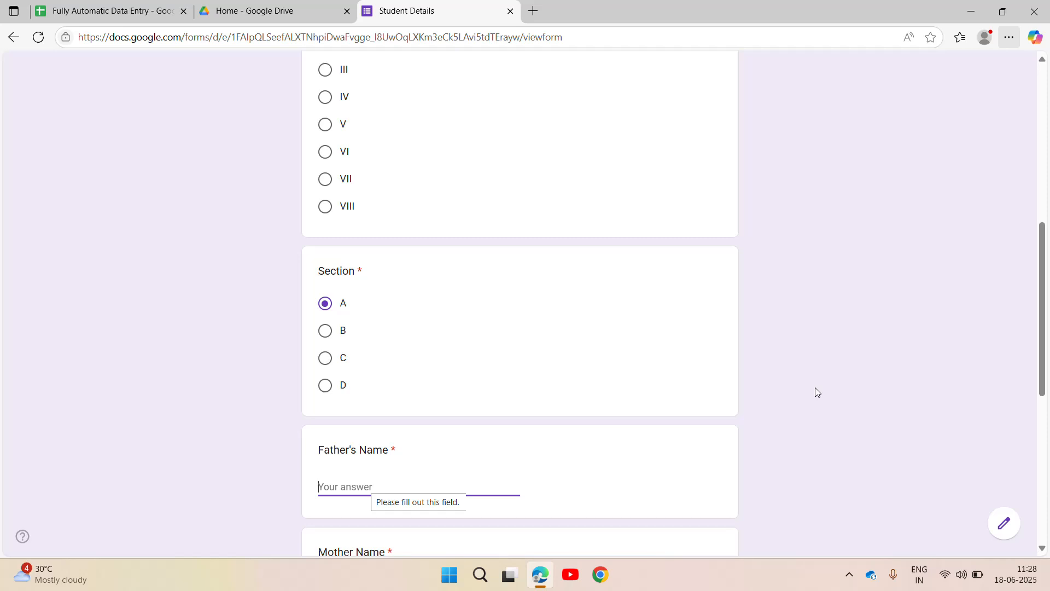
type("Alok")
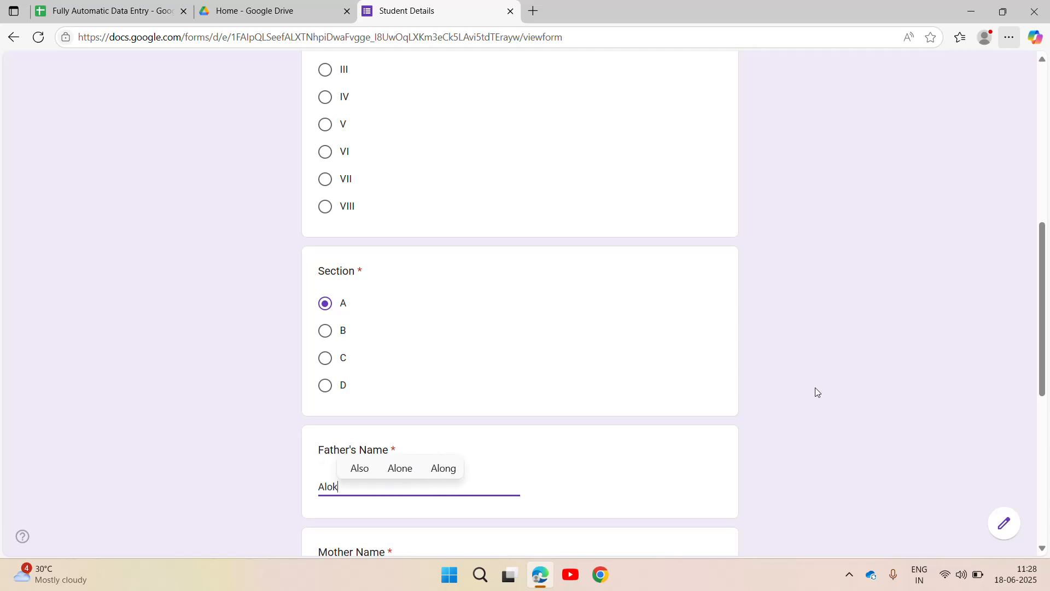
key("Tab")
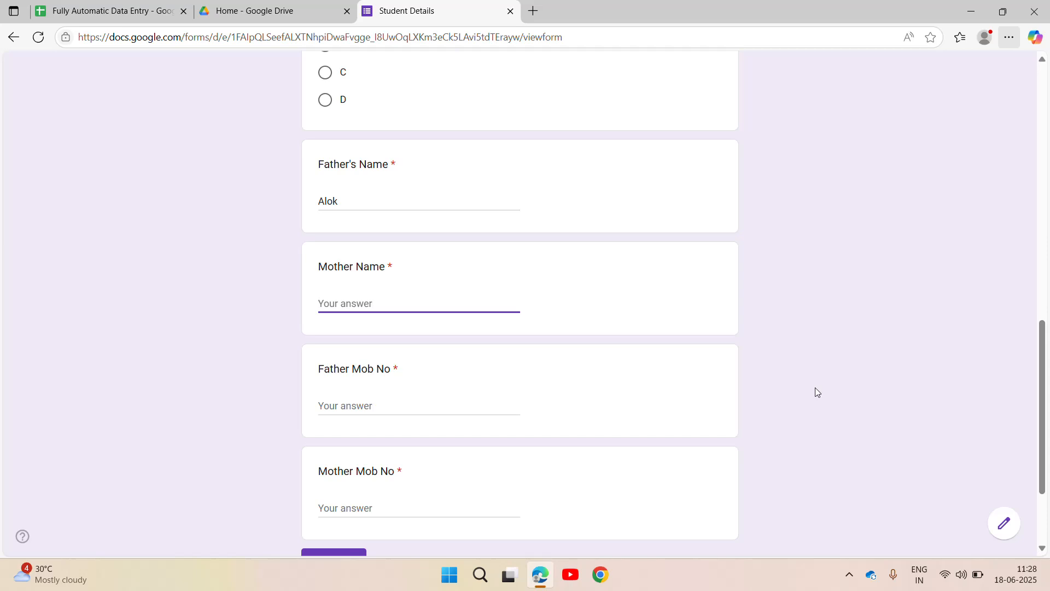
type("Neeta")
key("Tab")
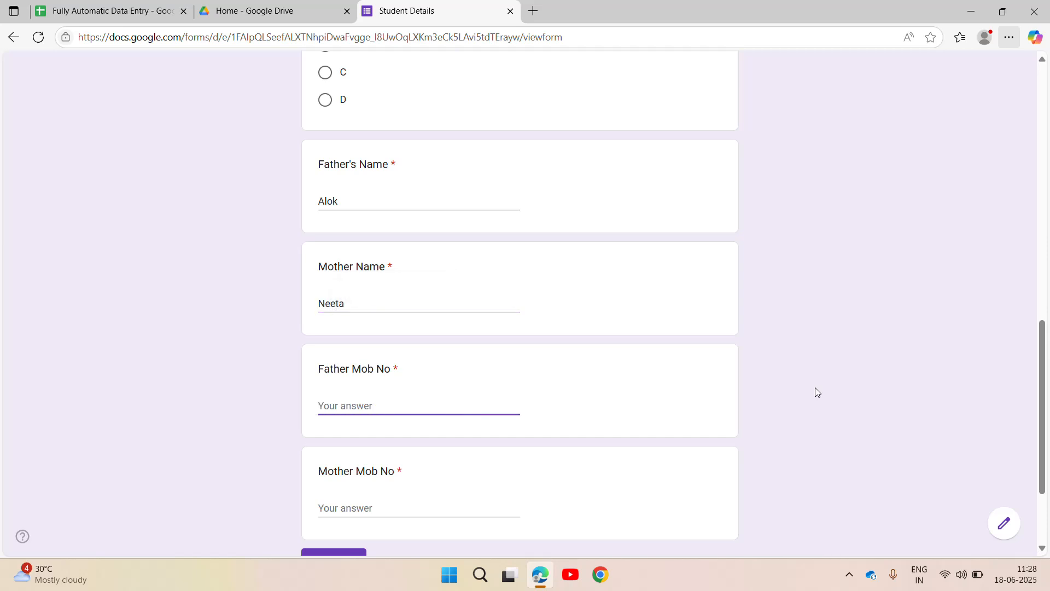
- Enter the mobile numbers of the sixth student's father and mother and submit the response
type("5456446")
key("Tab")
type("5454")
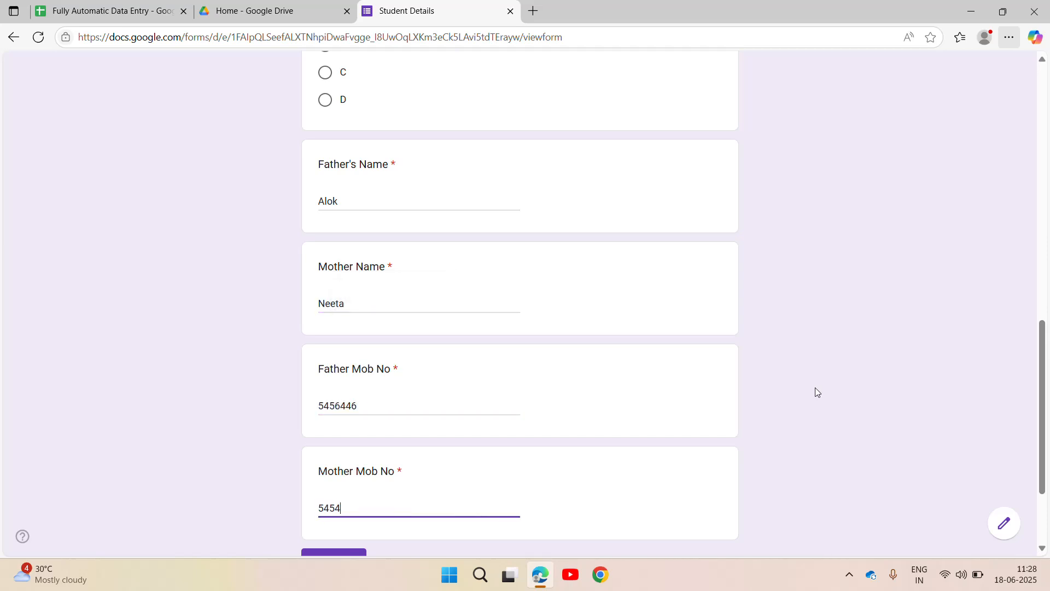
key("Tab")
key("Return")
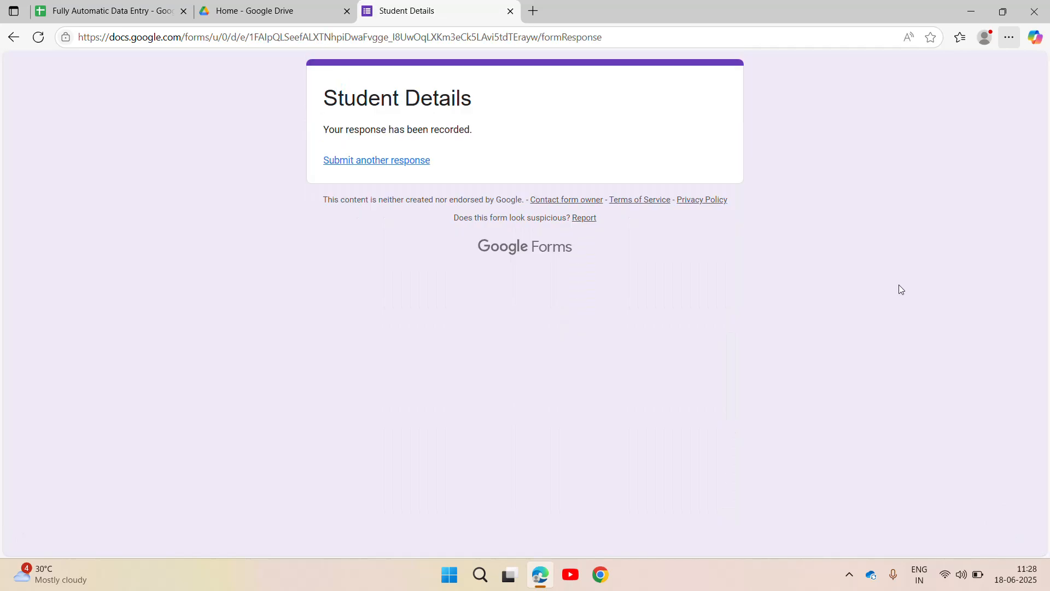
- Switch to Google Drive, reload it and open the Student Details form for editing
left_click(278, 6)
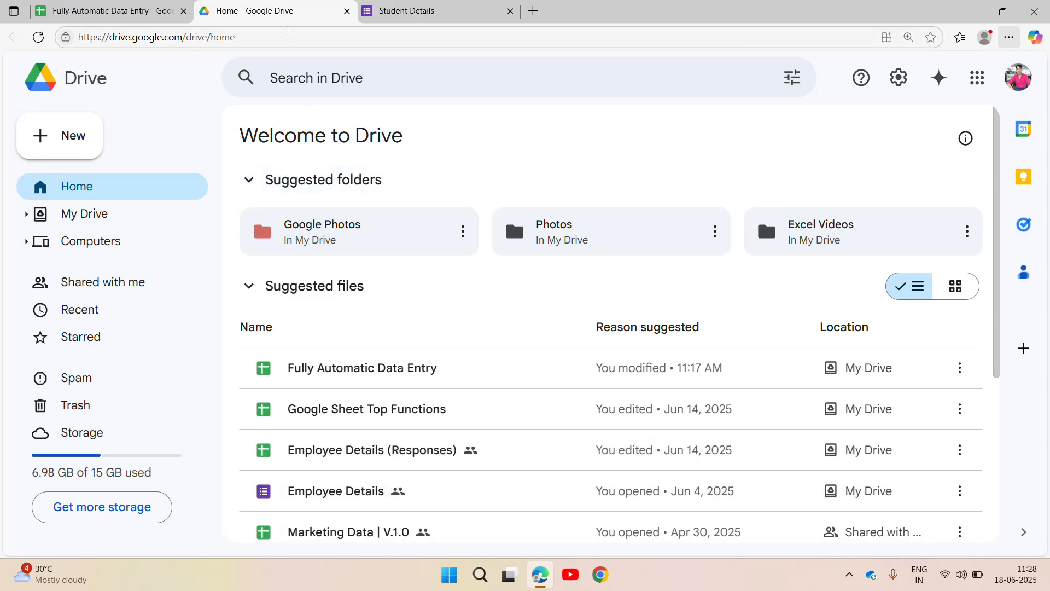
left_click(288, 34)
key("Return")
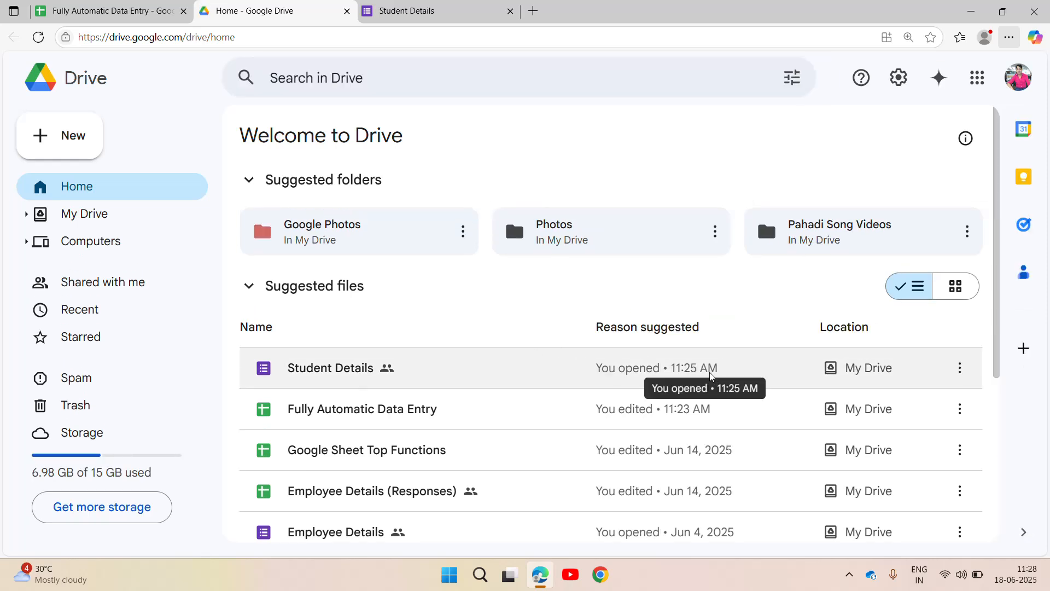
double_click(338, 375)
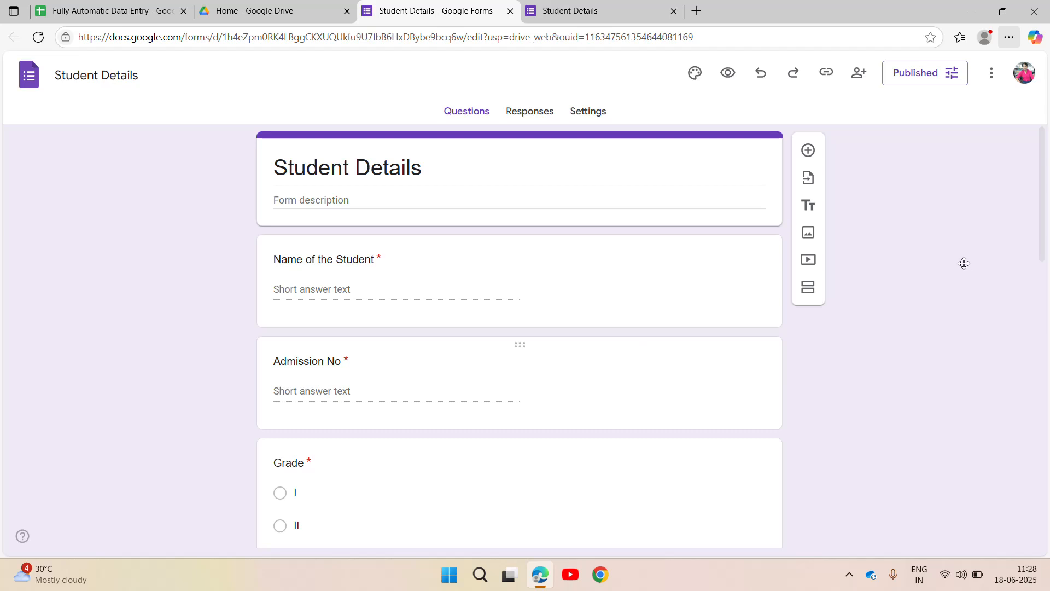
- Open a blank response from the submitted form, close the editor opened from Drive, and switch the blank response to form editing
left_click(598, 11)
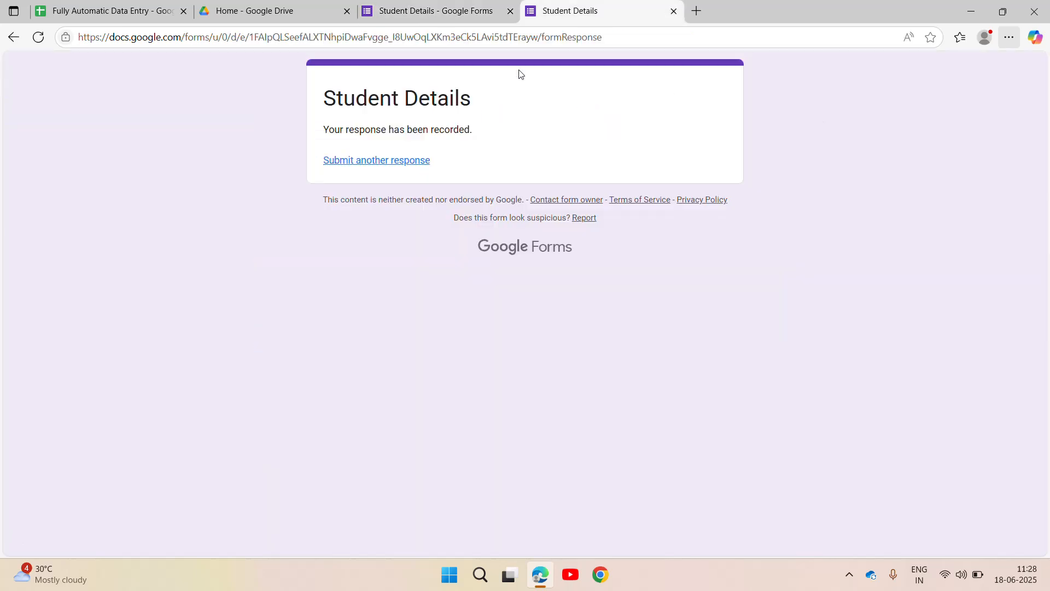
left_click(409, 162)
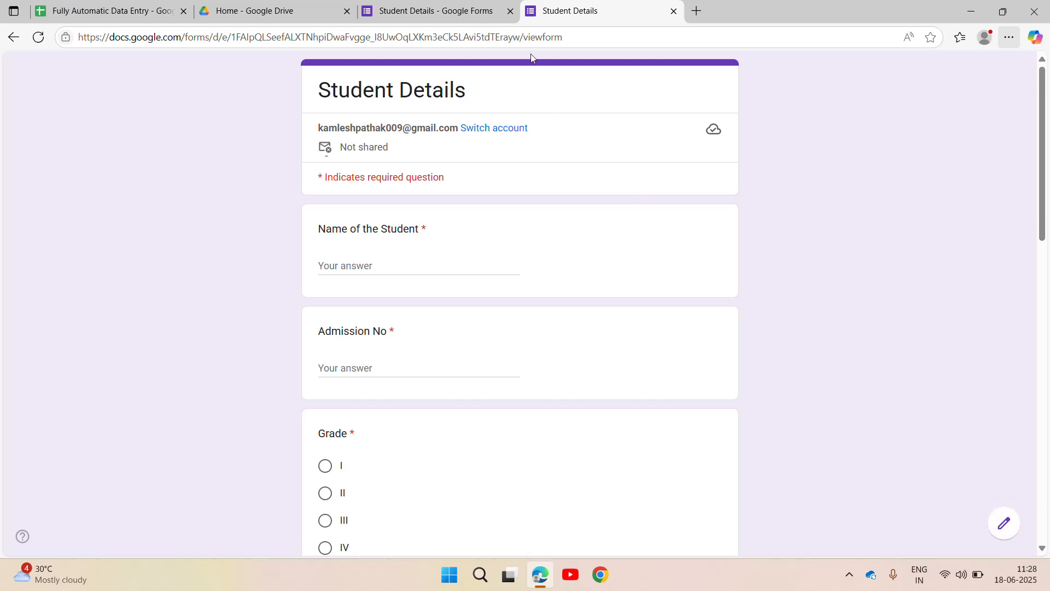
left_click(509, 11)
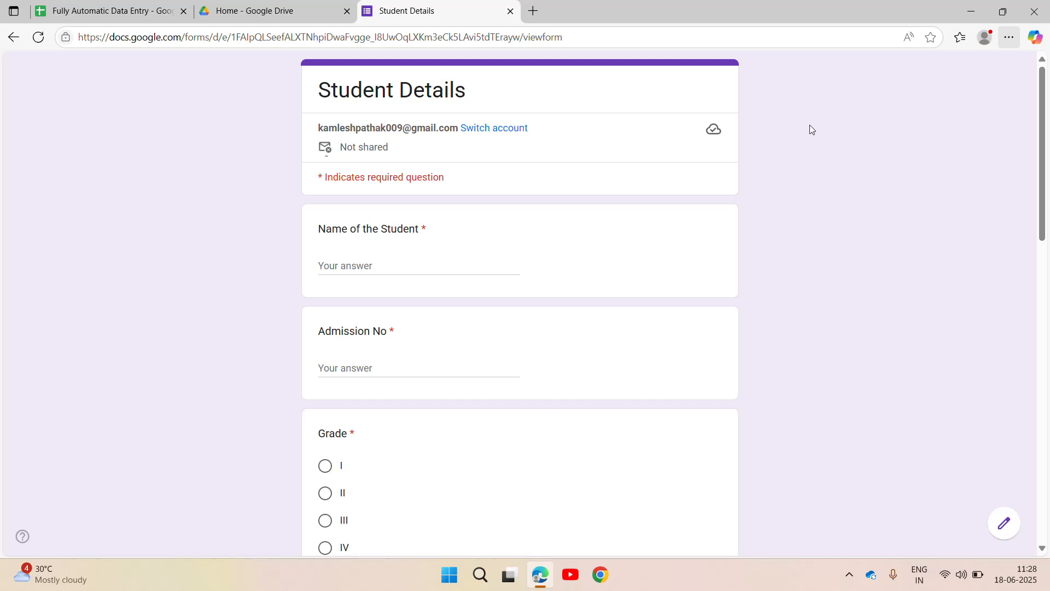
left_click(1004, 525)
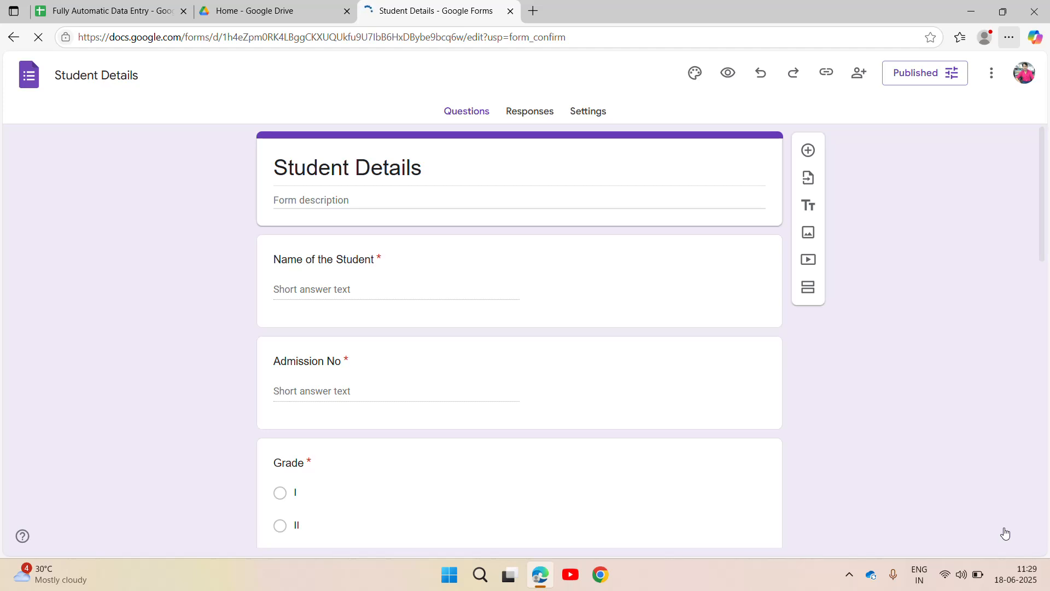
- Link the form's responses to a new spreadsheet named "Student Details (Responses)"
left_click(527, 119)
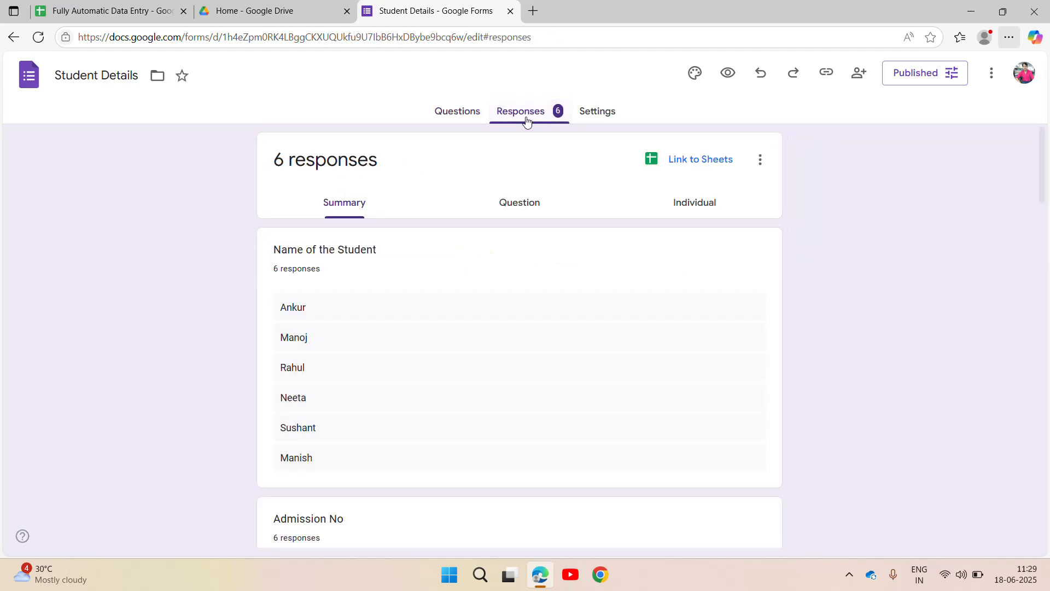
left_click(697, 164)
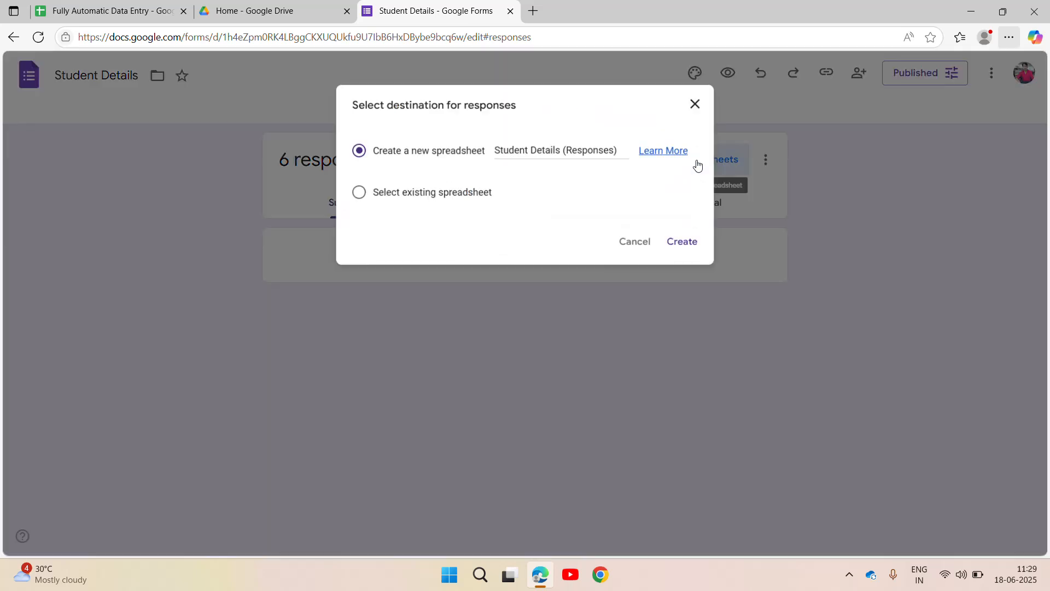
left_click(681, 242)
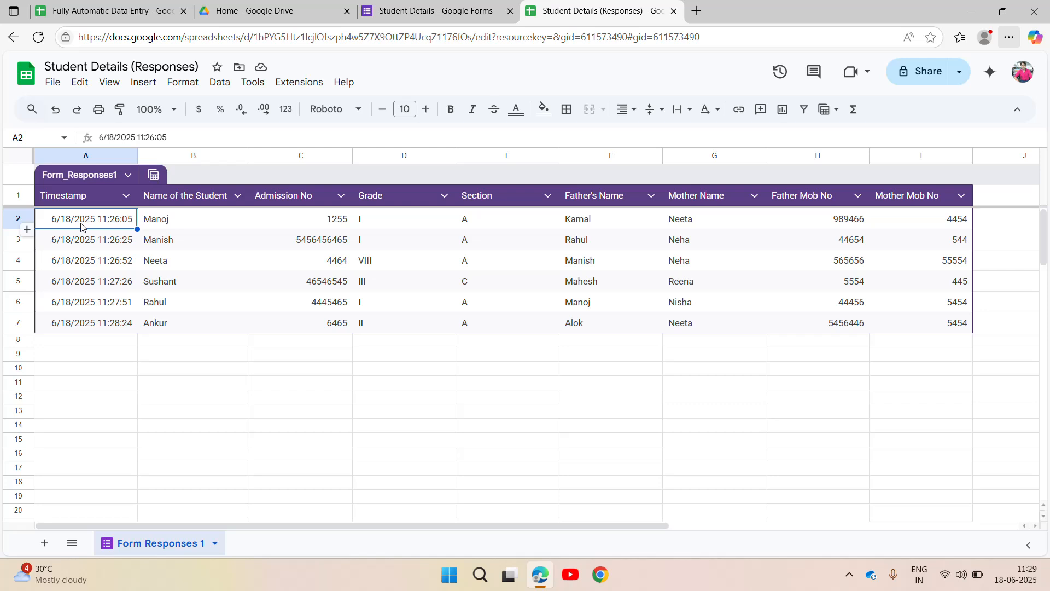
- Examine the first response's fields in row 2 of the linked spreadsheet and the timestamps down to the first empty row
key("Tab")
key("Tab")
key("Tab")
key("Tab")
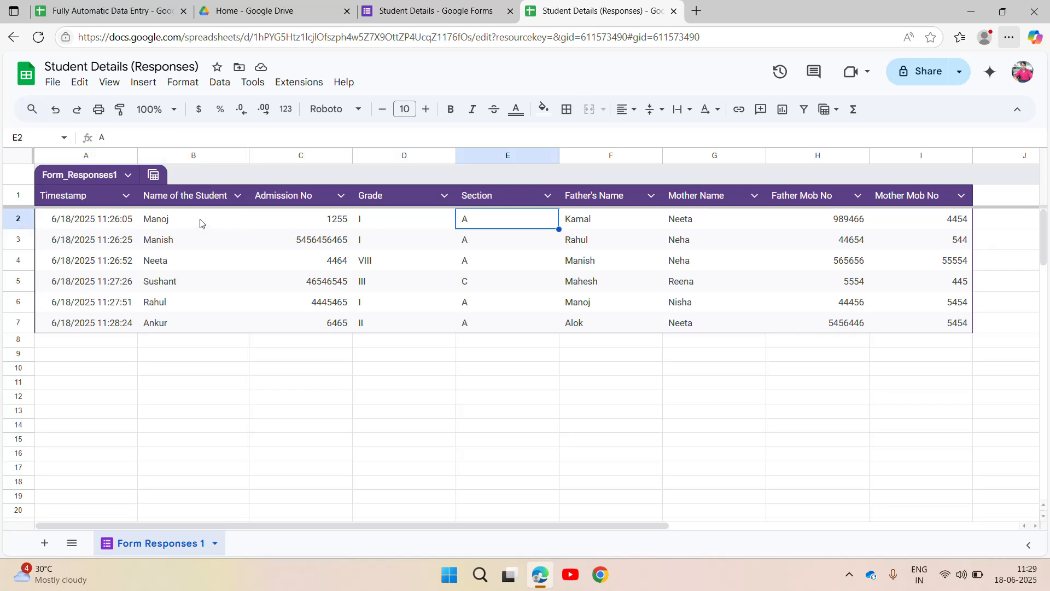
key("Tab")
key("Tab")
key("Tab")
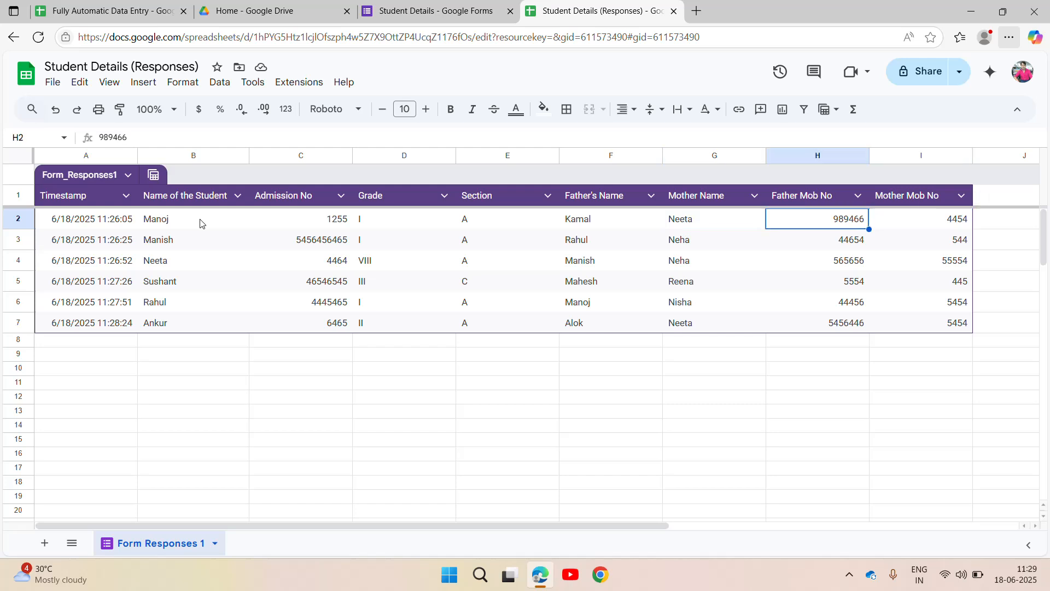
key("Home")
key("ctrl+shift+Down")
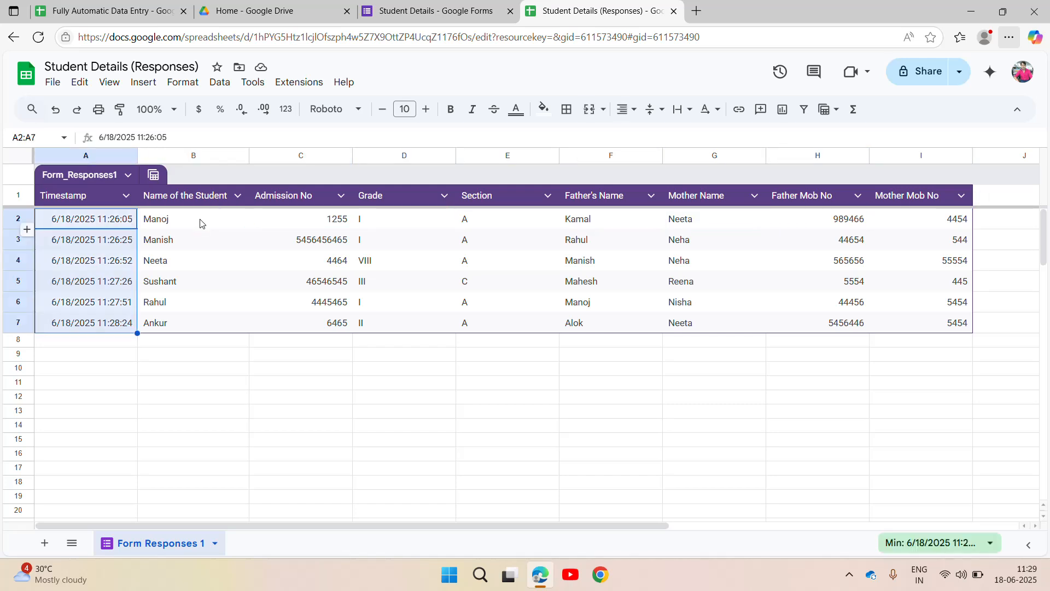
key("Down")
key("Down")
key("Down")
key("Down")
key("Down")
key("Down")
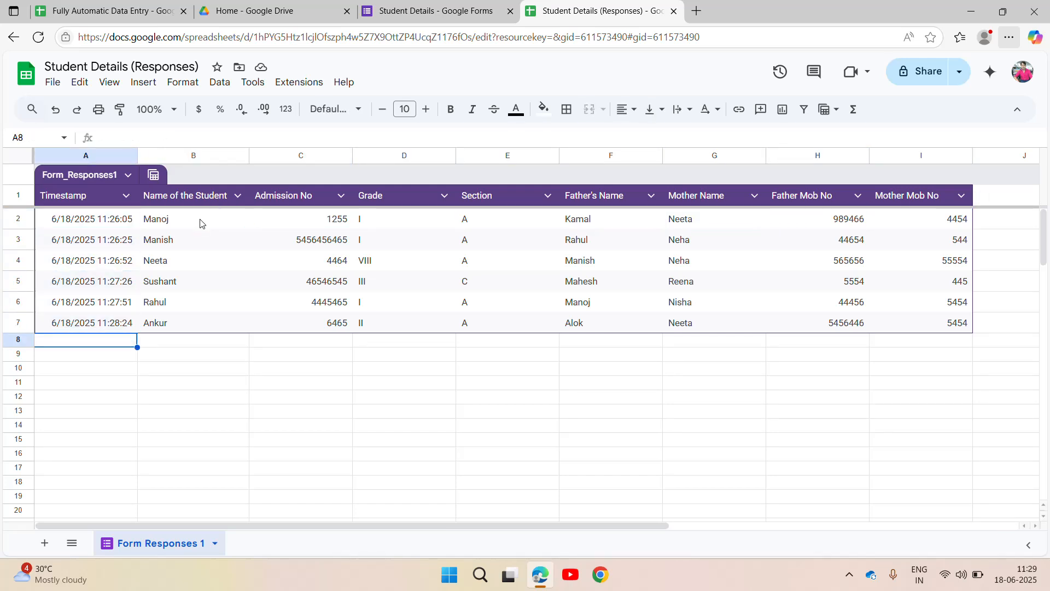
left_click(436, 10)
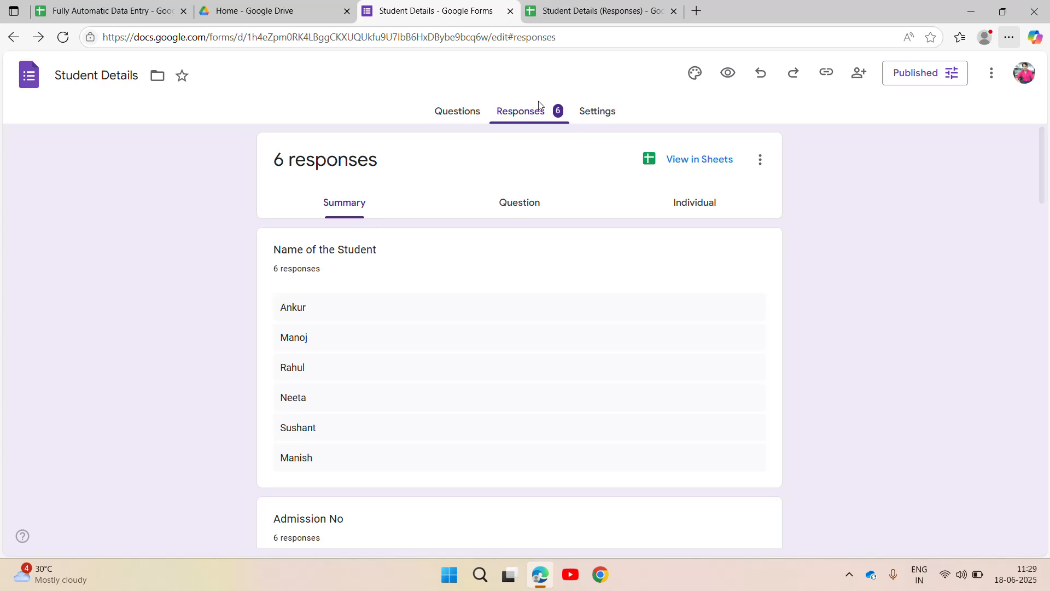
left_click(729, 73)
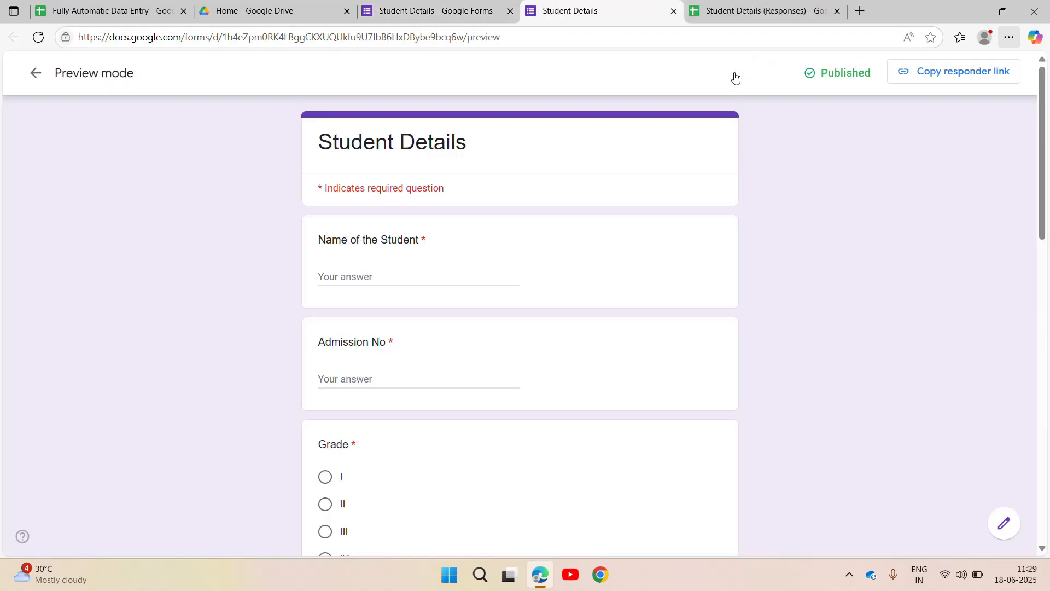
left_click(468, 10)
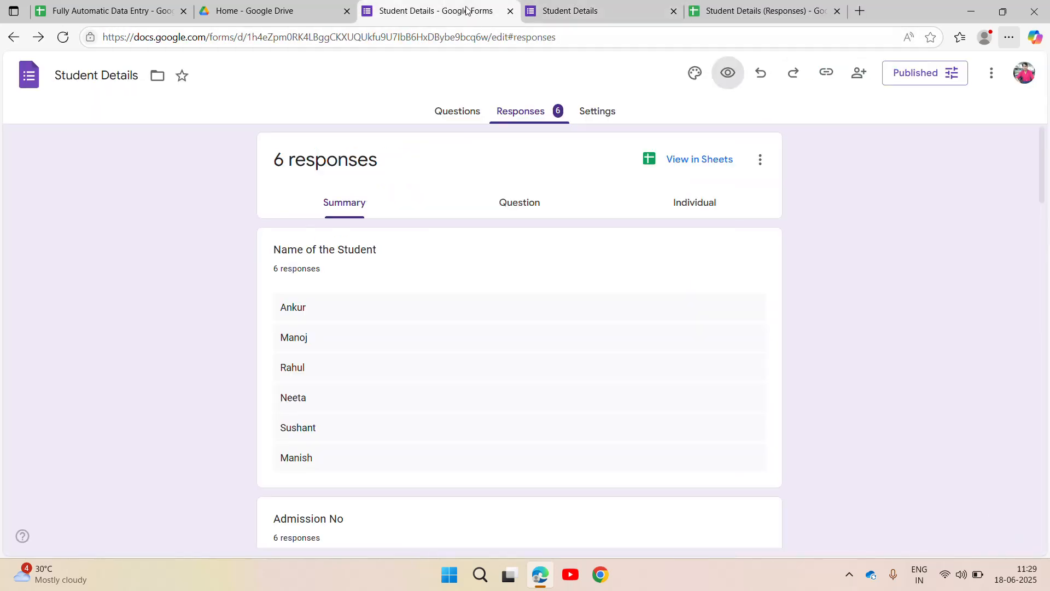
left_click(656, 4)
left_click(557, 34)
type("https://forms.gle/yKPbdrVWtv3EvKbF9")
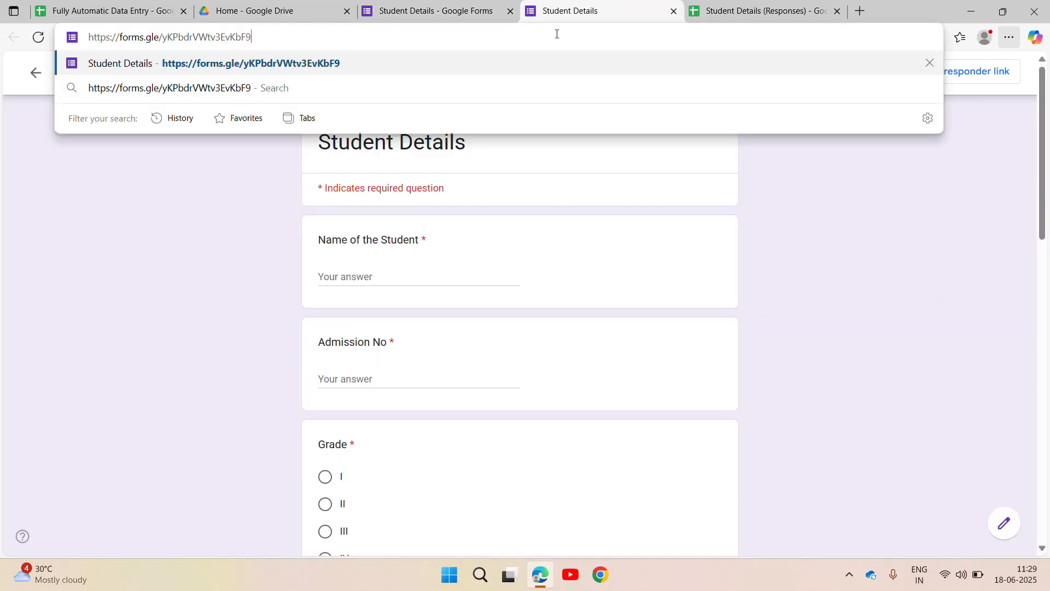
type("4")
key("Return")
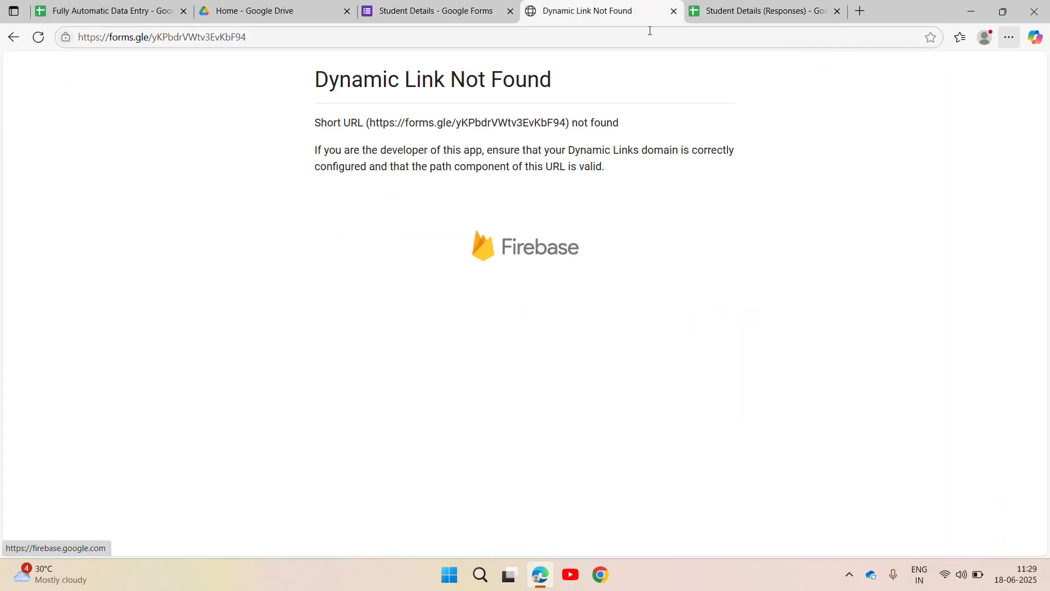
left_click(674, 11)
- Copy the form's shortened responder link and open it in a new browser tab
left_click(459, 3)
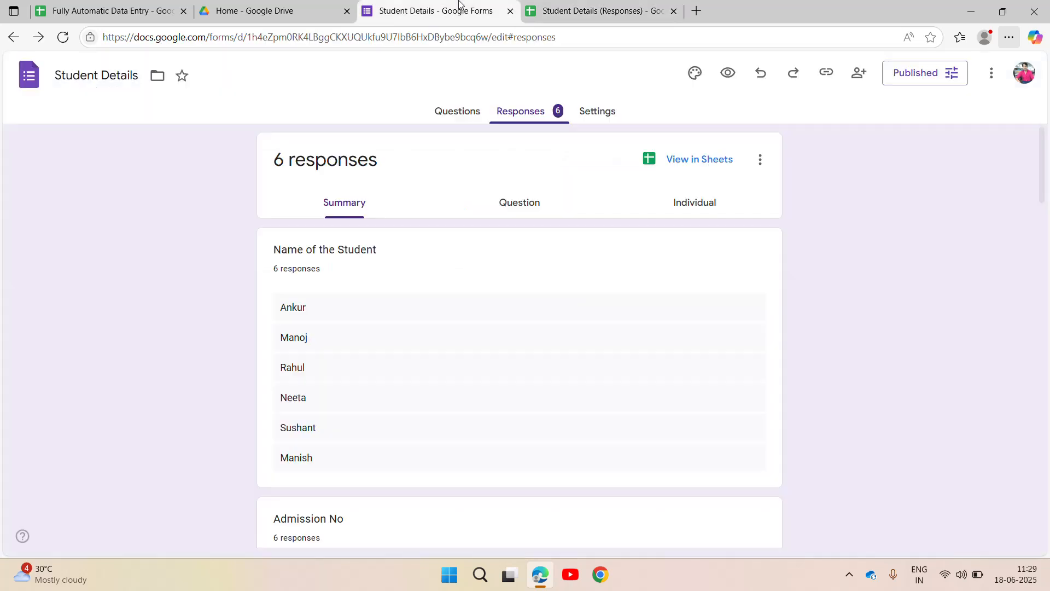
left_click(826, 74)
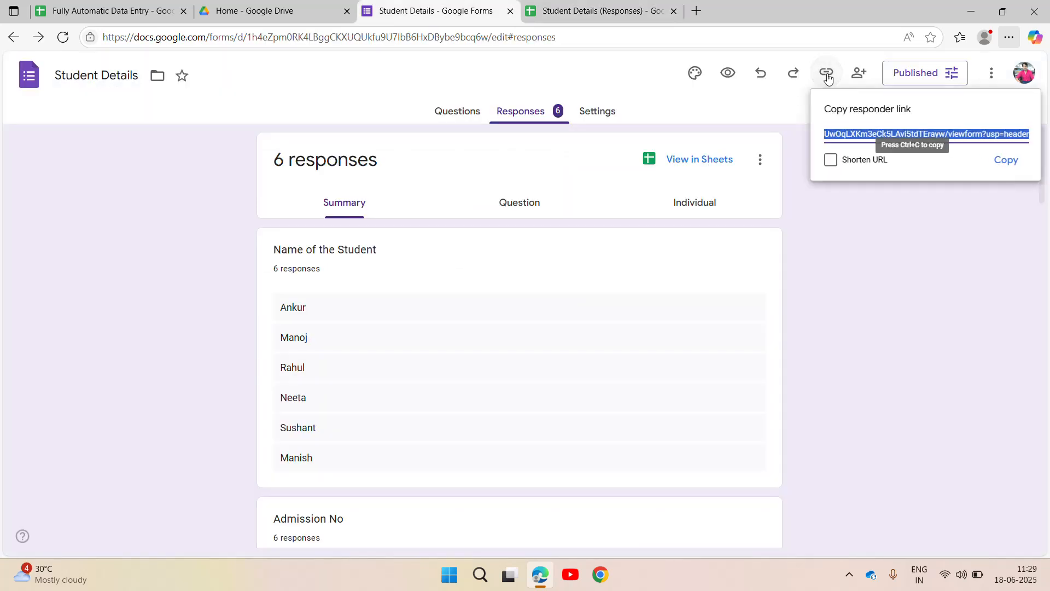
left_click(831, 160)
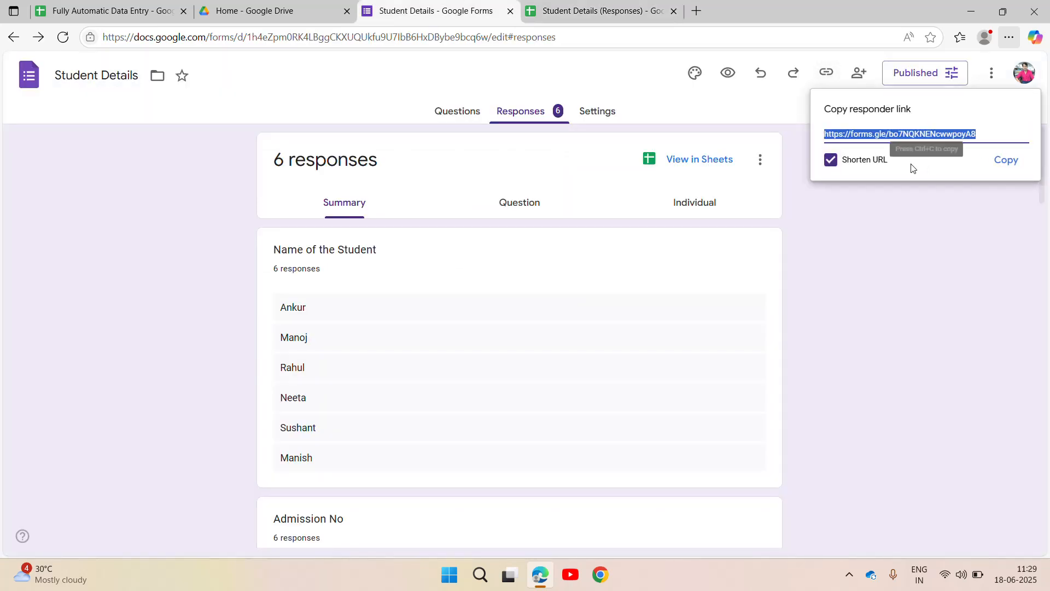
left_click(1002, 164)
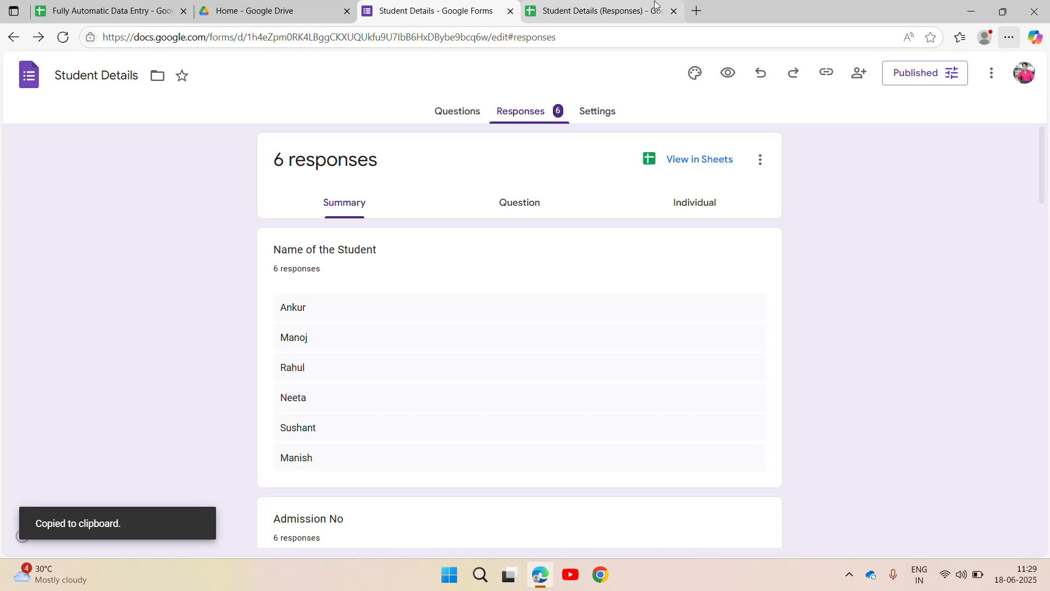
left_click(696, 11)
key("ctrl+v")
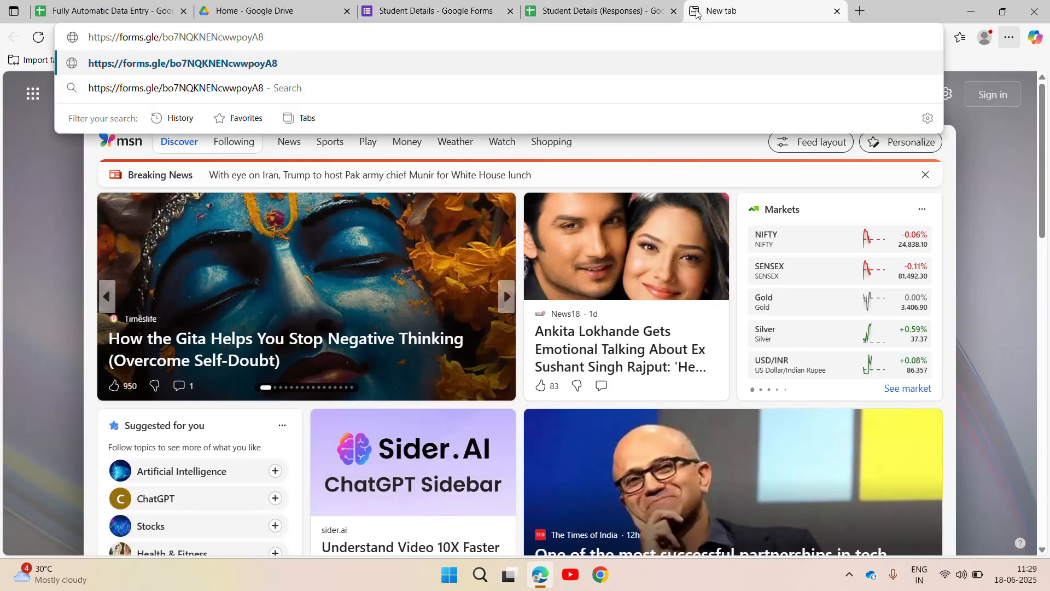
key("Return")
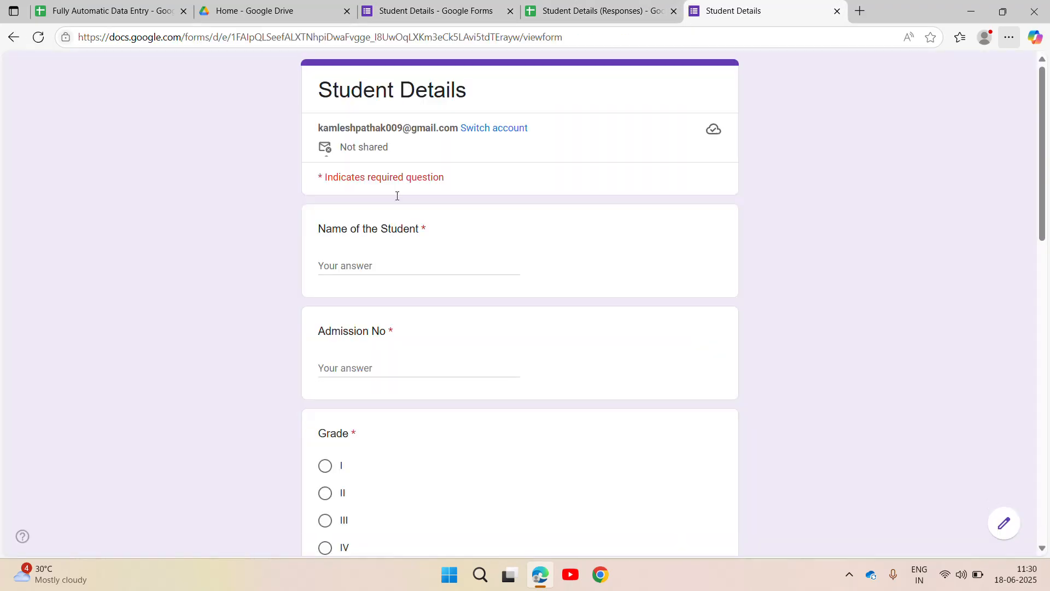
- Fill in the student's name and admission number in the blank response and choose grade I
left_click(344, 266)
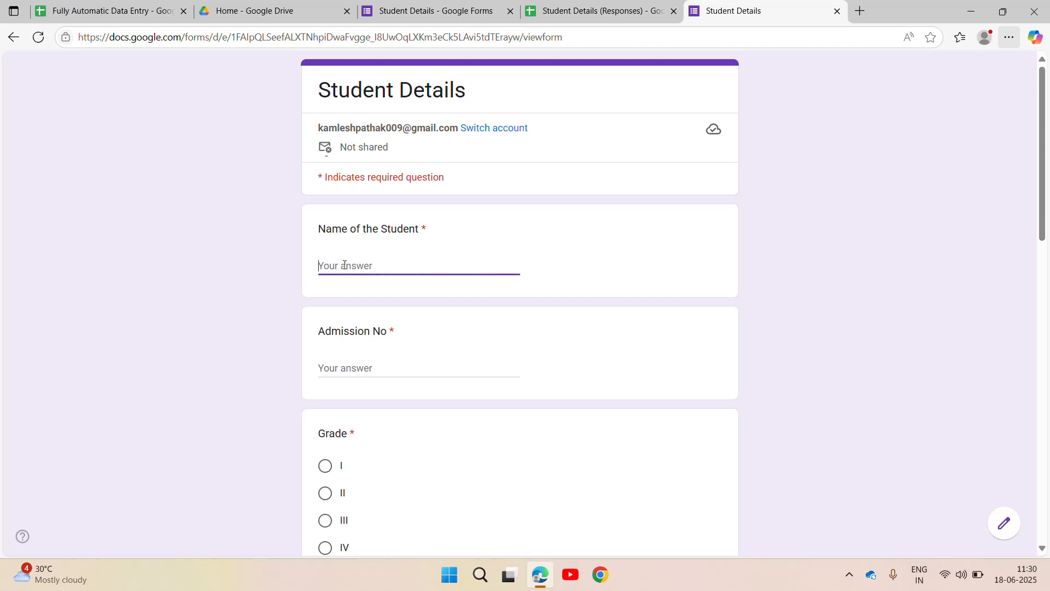
type("Manish")
key("Tab")
type("44")
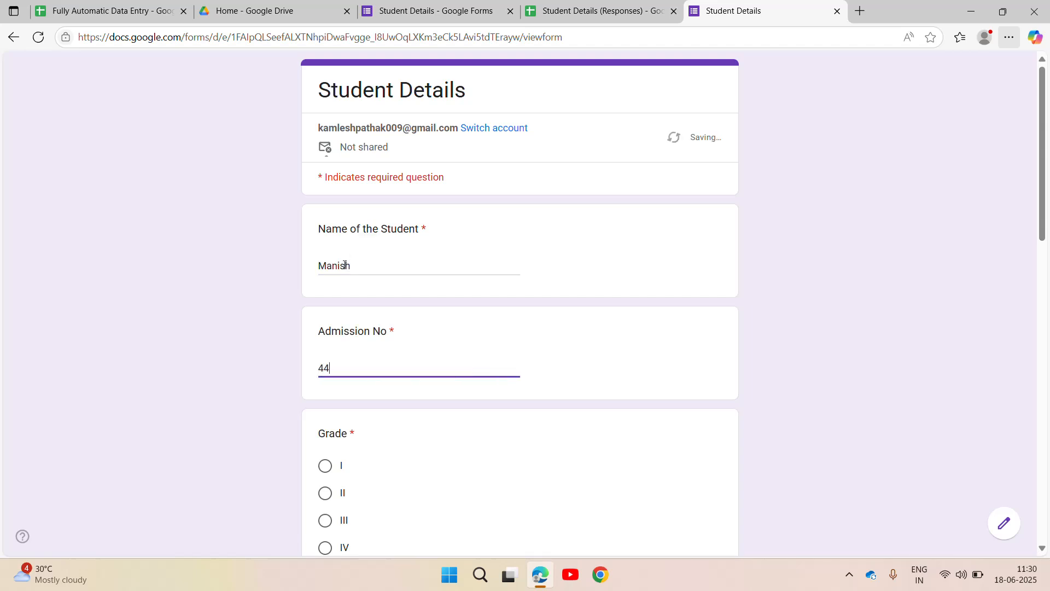
type("545")
key("Tab")
key("space")
key("Tab")
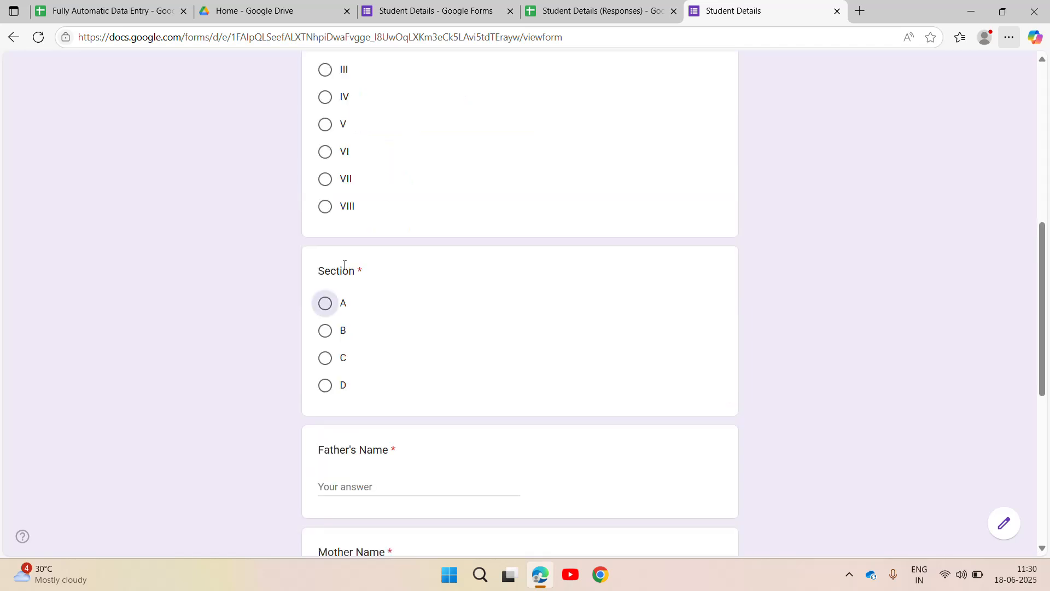
- Choose section A and fill in the father's and mother's names
key("space")
key("Tab")
type("Nishant")
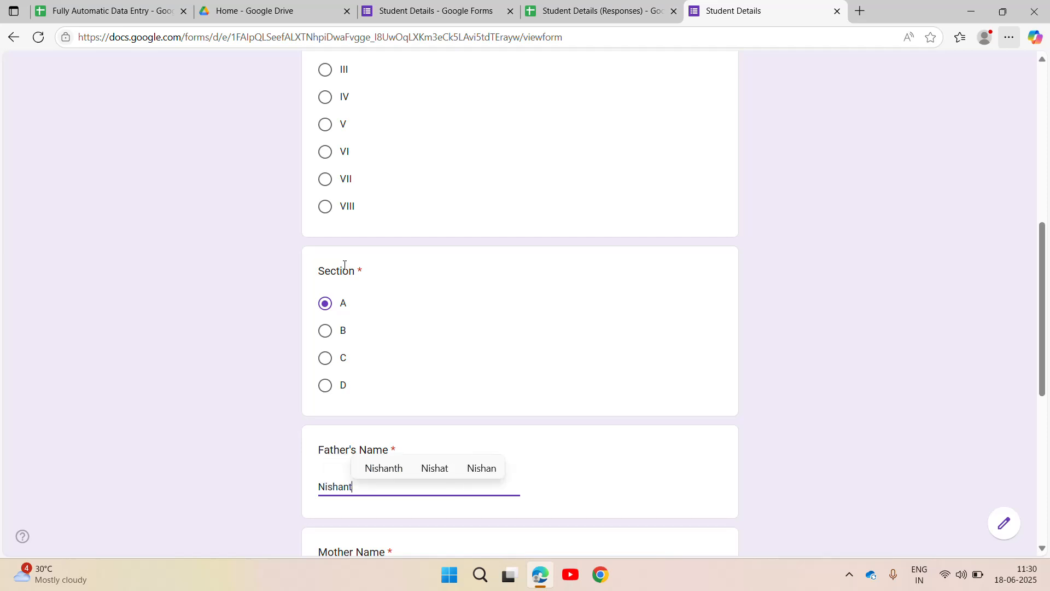
key("Tab")
type("qMee")
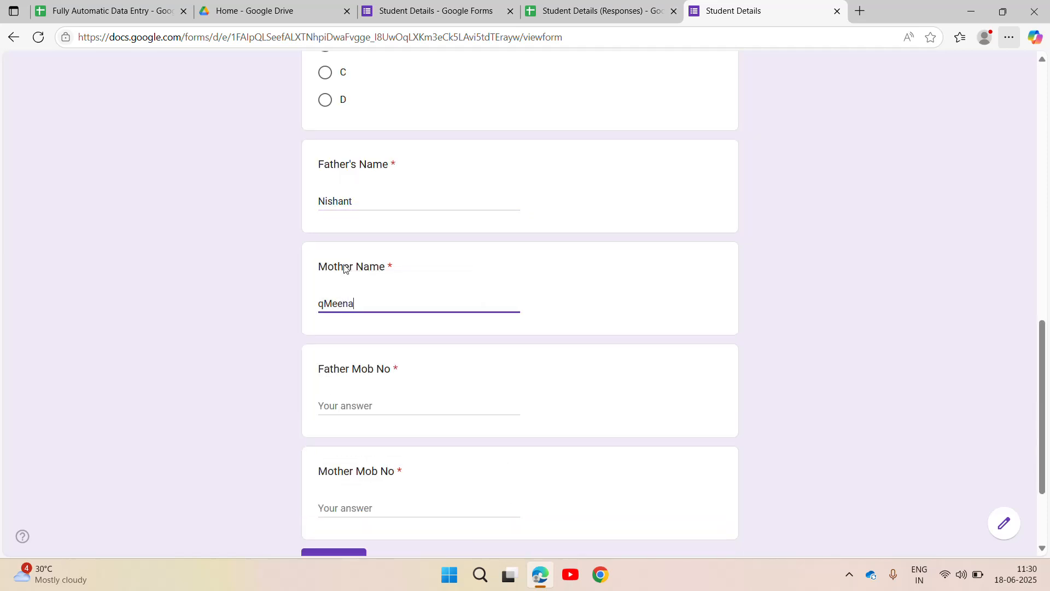
key("BackSpace")
key("BackSpace")
key("BackSpace")
key("BackSpace")
type("Meena")
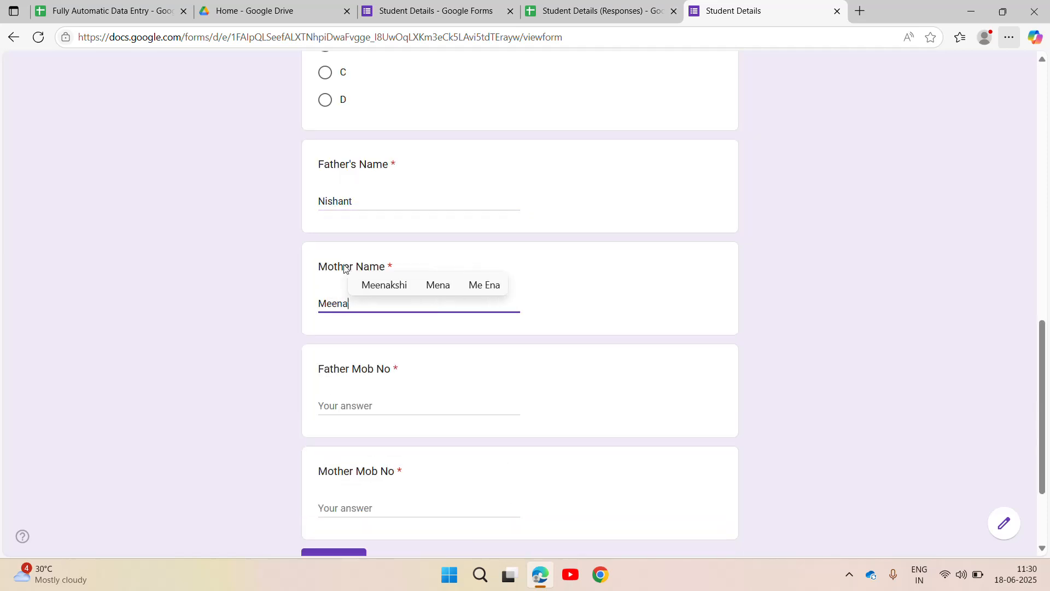
- Fill in the father's and mother's mobile numbers and submit the response
key("Tab")
type("544")
key("Tab")
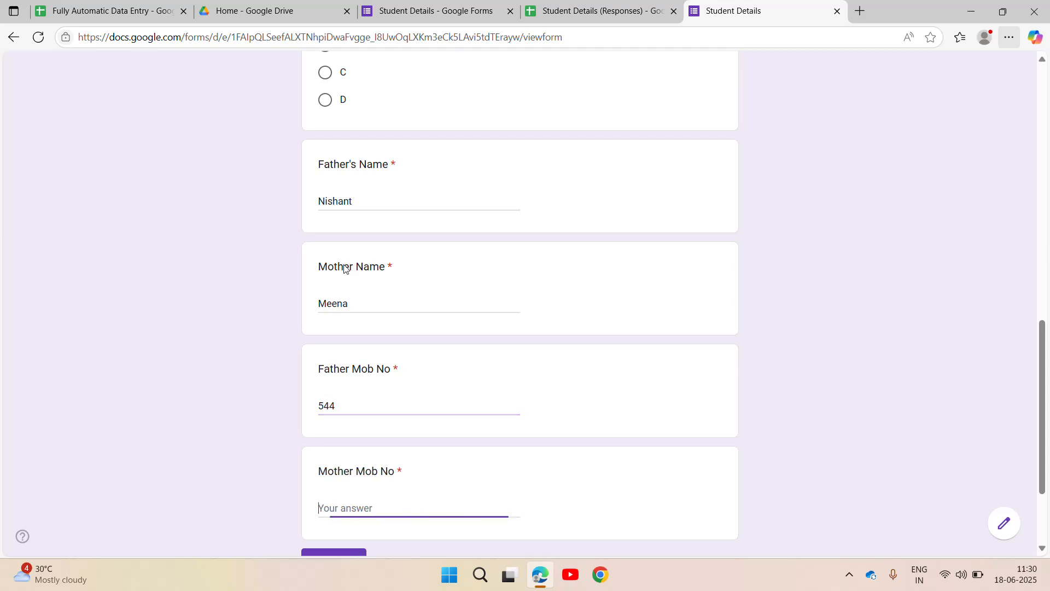
type("555")
key("Tab")
key("Return")
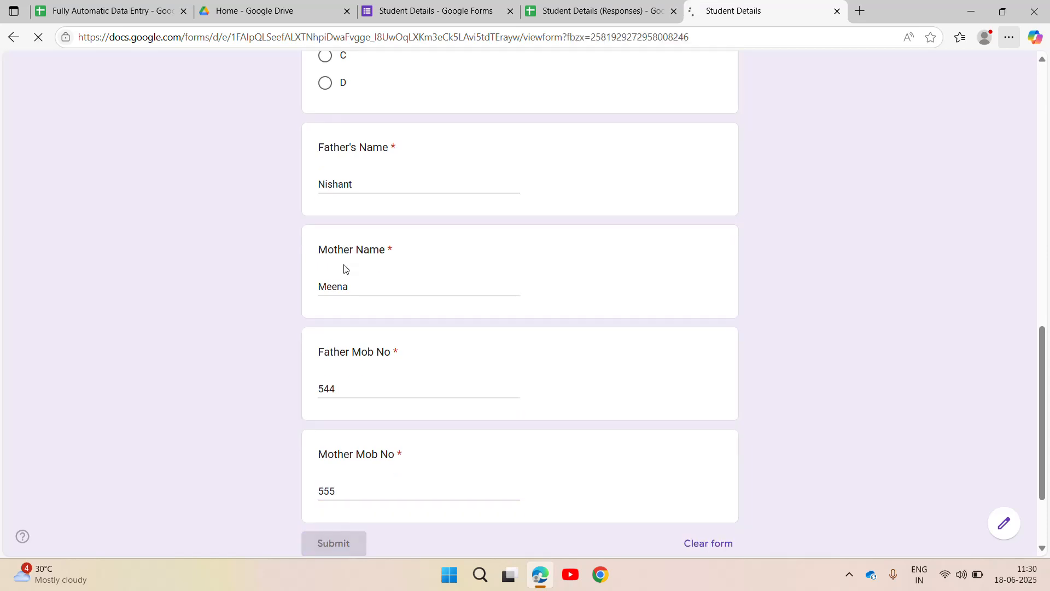
- Check the linked spreadsheet and the form's response summary for the new entry, and start another response from the submitted form
left_click(601, 11)
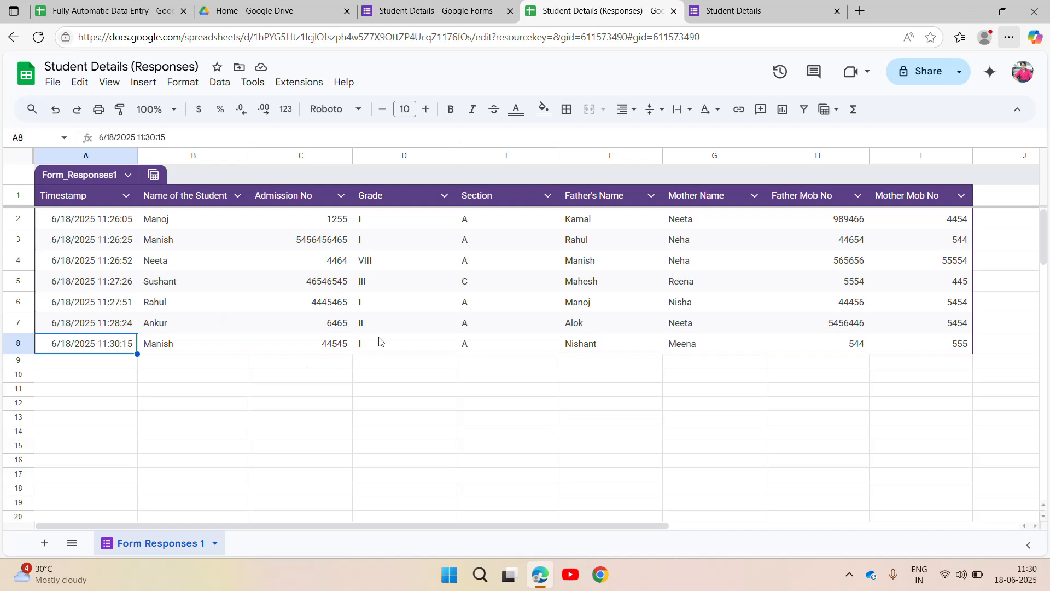
left_click(424, 7)
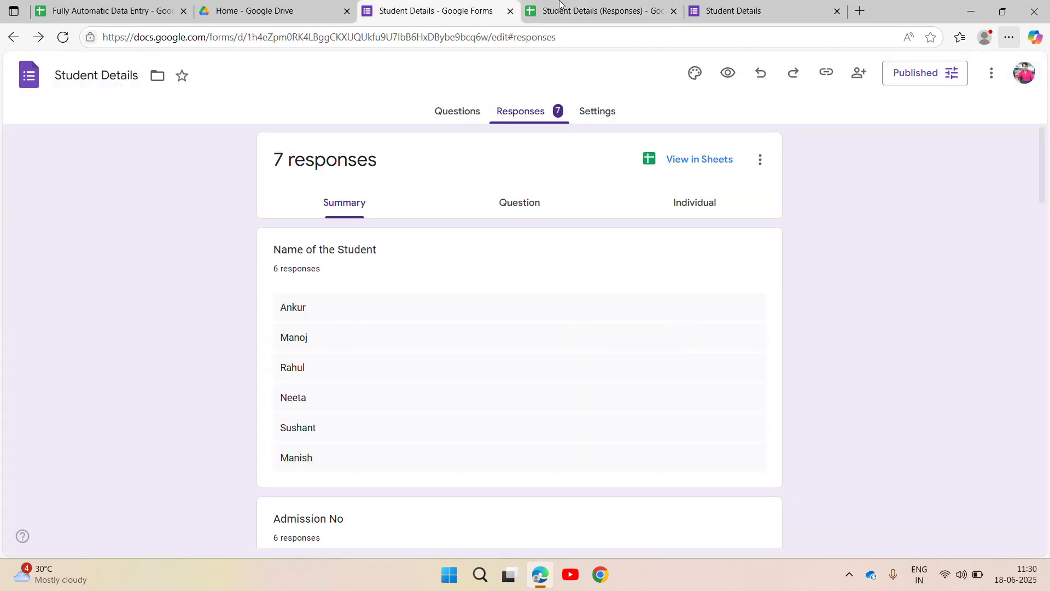
left_click(735, 6)
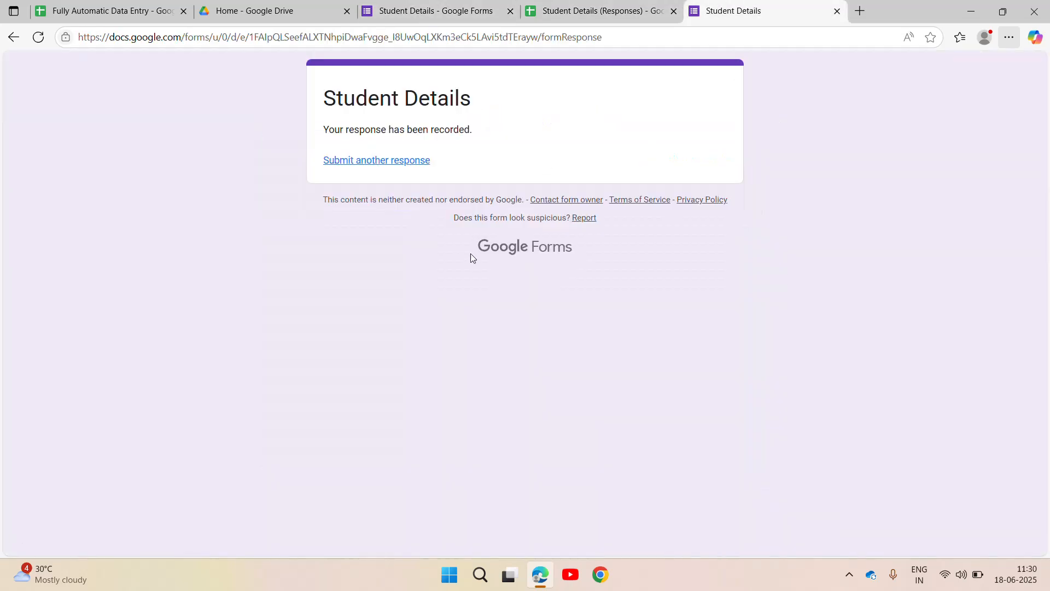
left_click(410, 160)
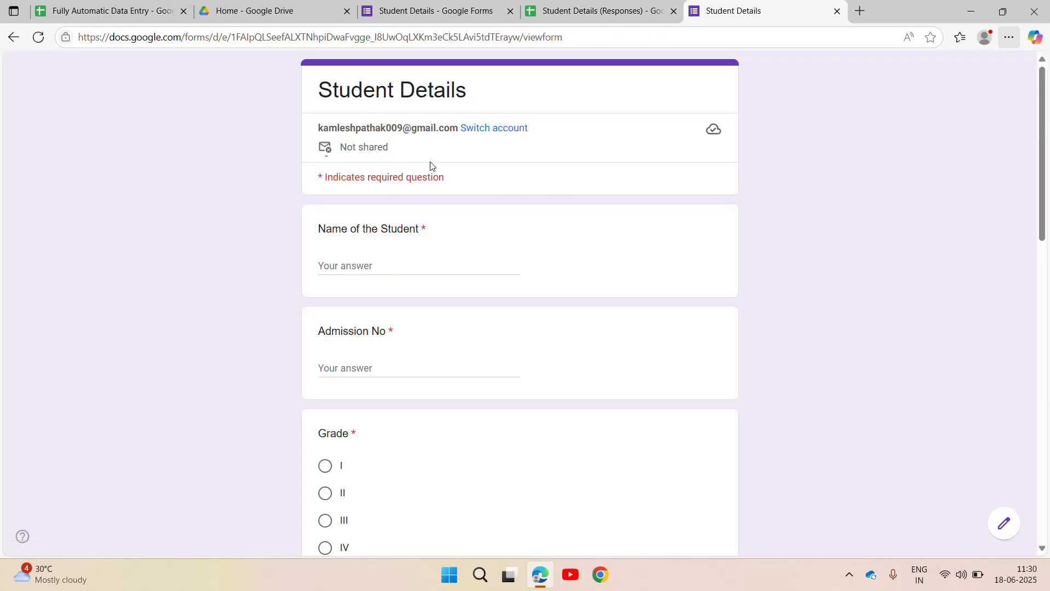
- Enter the next student's name and admission number, and select grade I
left_click(363, 265)
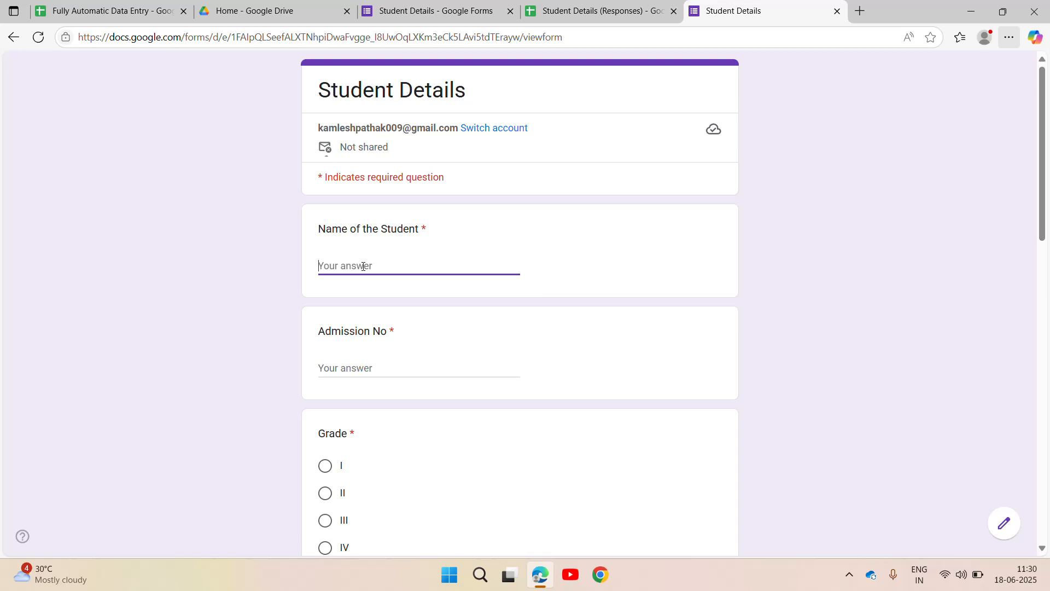
type("Ni")
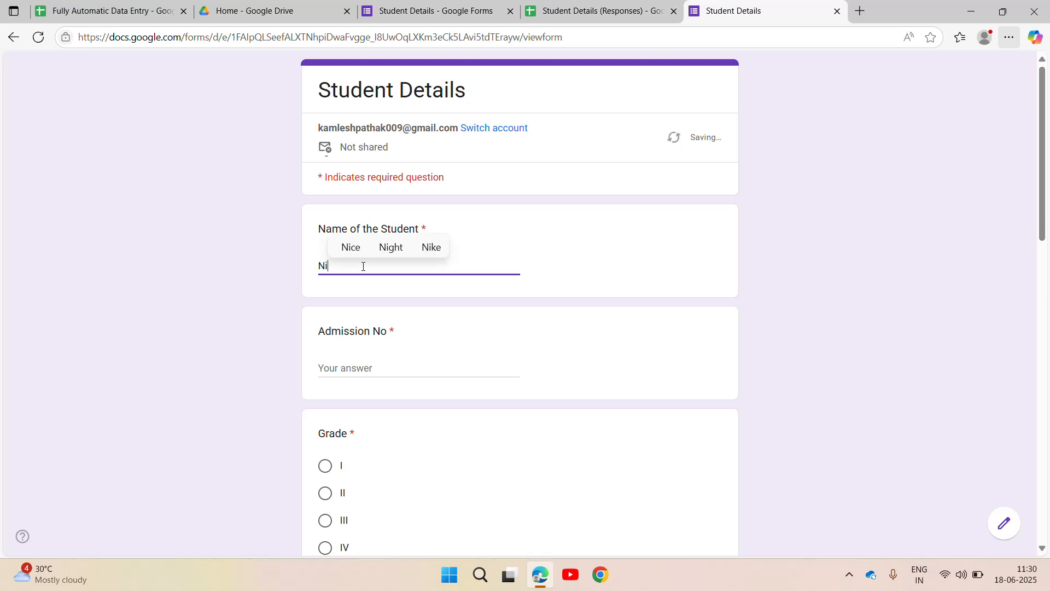
type("shant")
key("Tab")
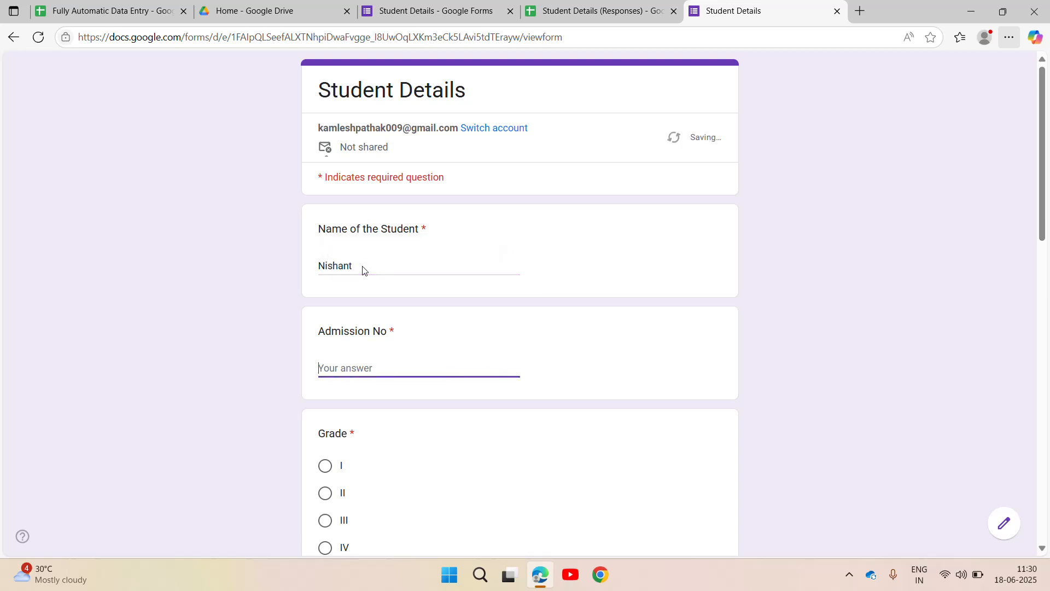
type("455665")
key("Tab")
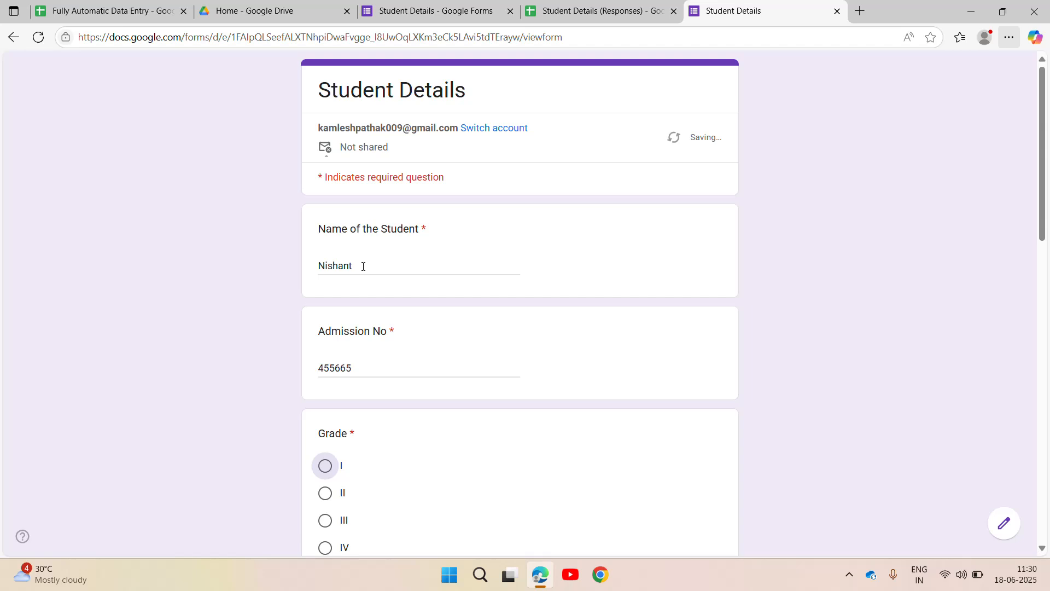
key("space")
key("Tab")
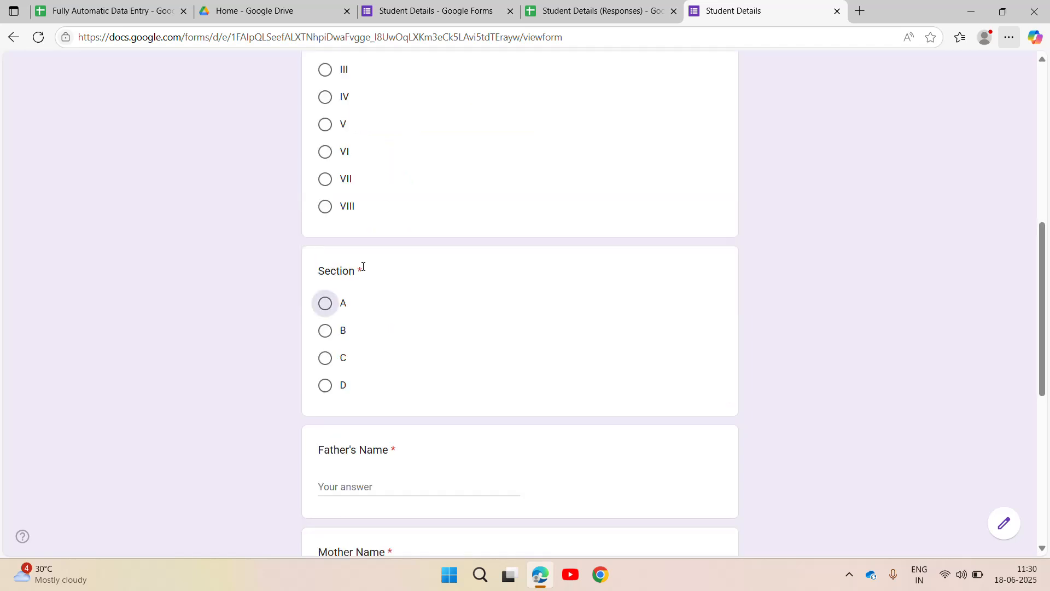
- Select section A and enter the names of this student's father and mother
key("space")
key("Tab")
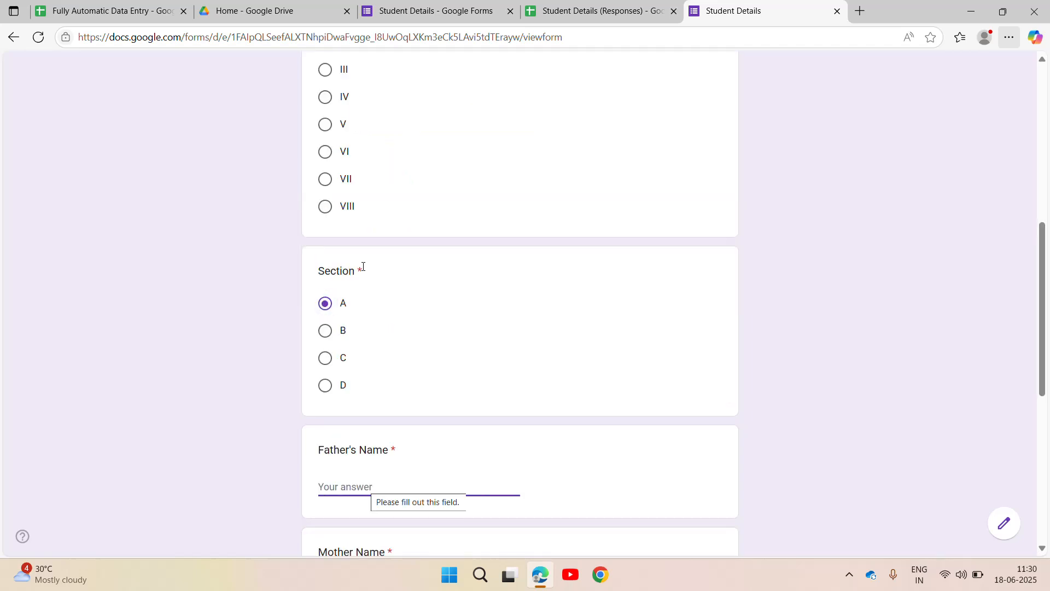
type("Rajesh")
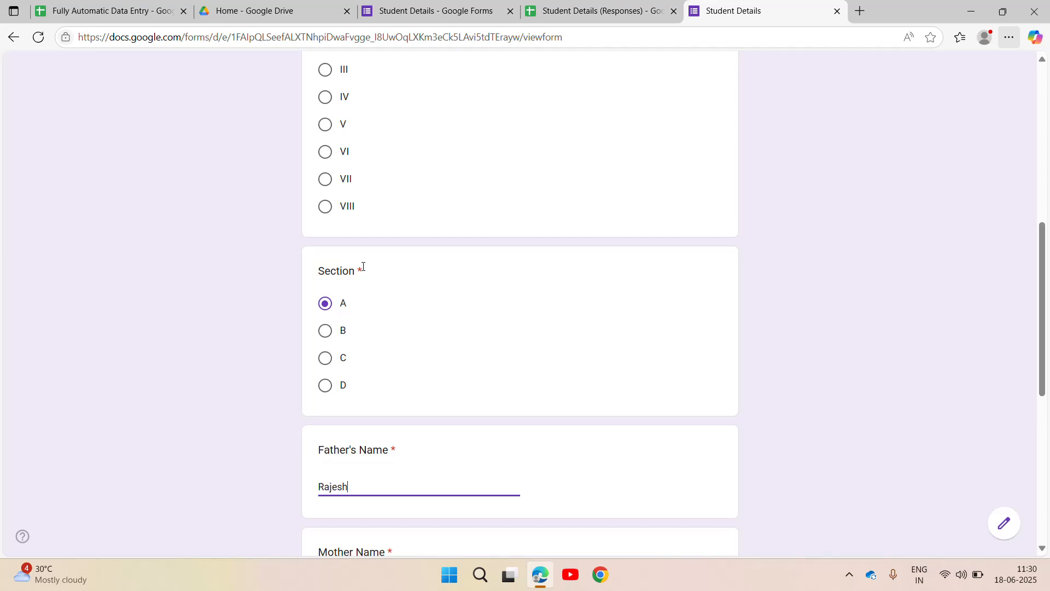
key("Tab")
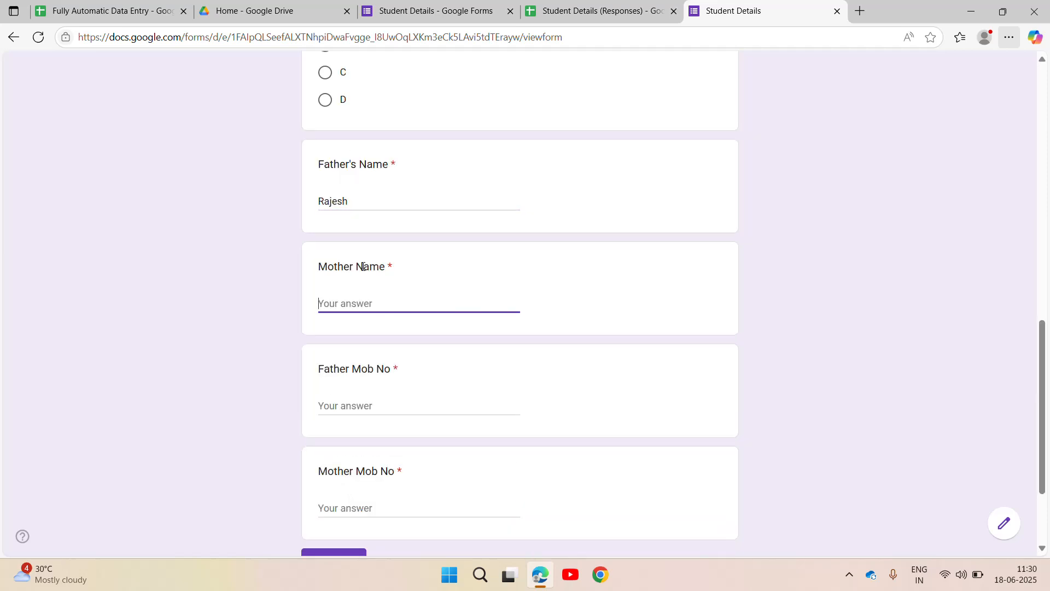
left_click(433, 280)
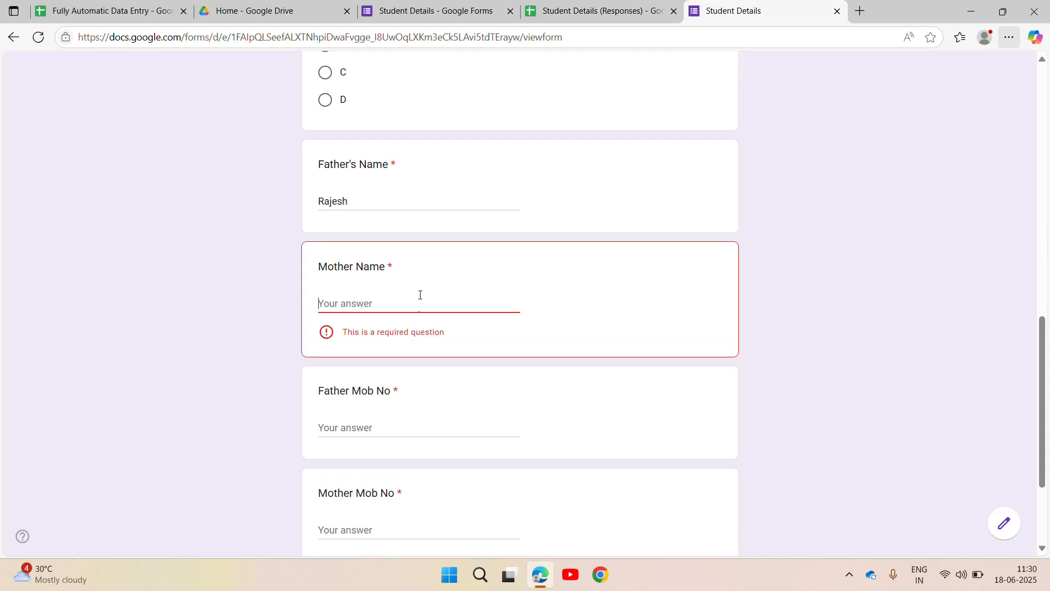
type("Nisha")
key("Tab")
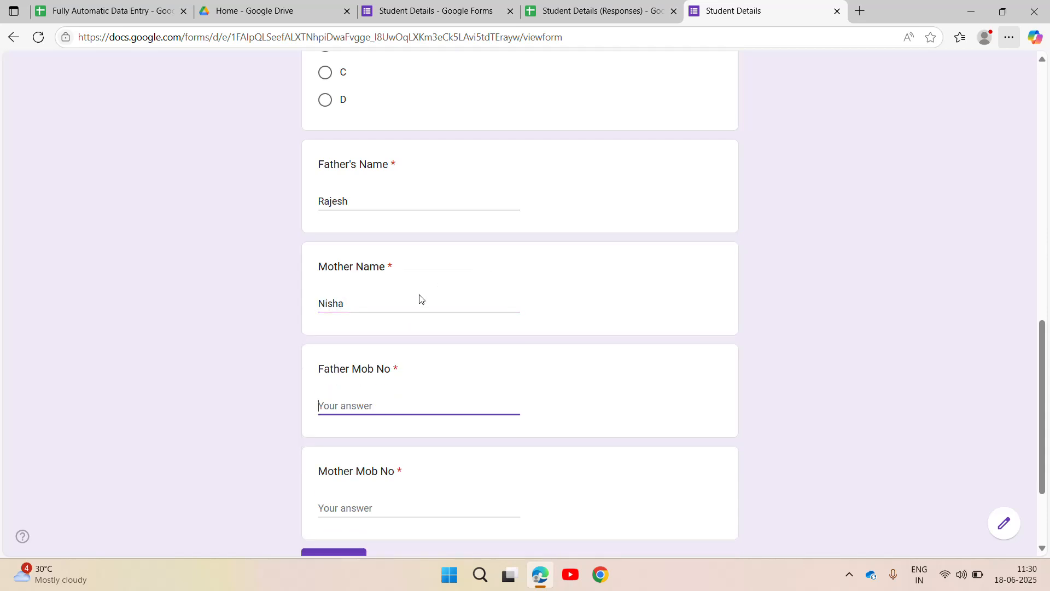
- Enter both parents' mobile numbers for this student and submit the form
type("4565546")
key("Tab")
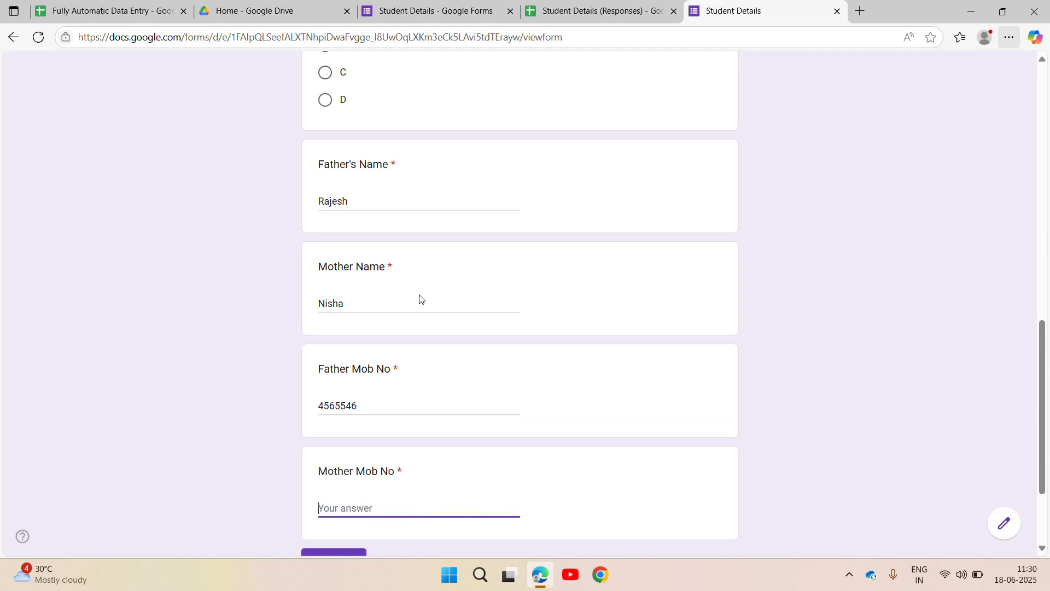
type("55455")
key("Tab")
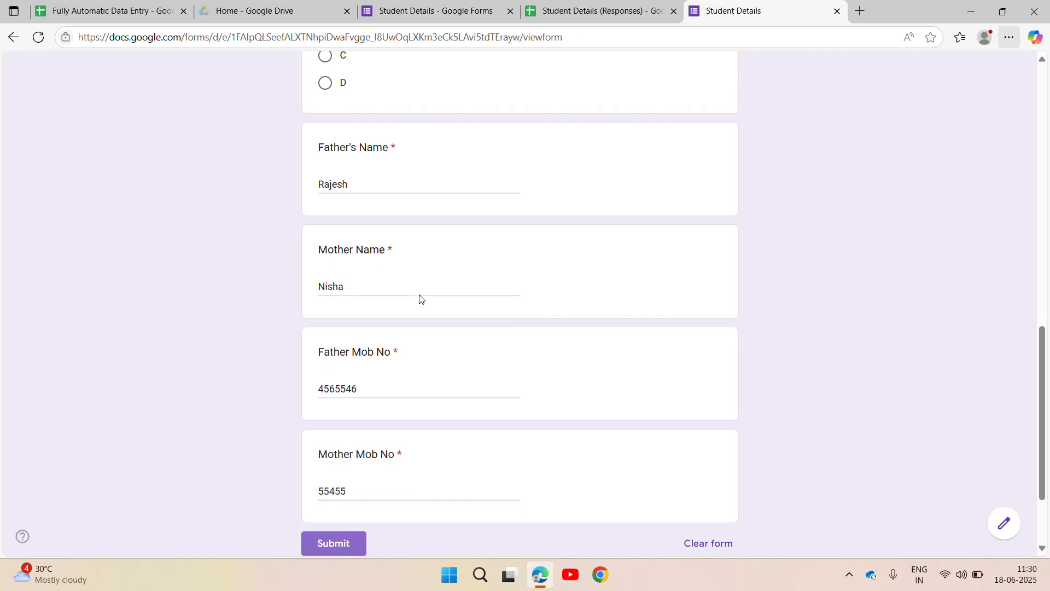
key("Return")
- Check the linked responses spreadsheet for the newly submitted student entry and its timestamp
left_click(585, 8)
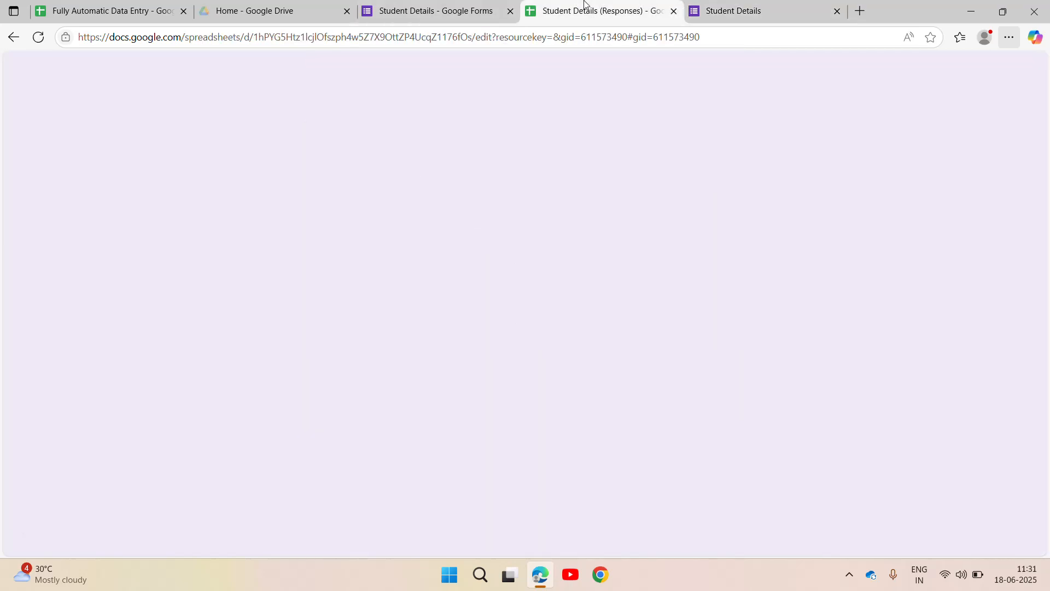
left_click(229, 328)
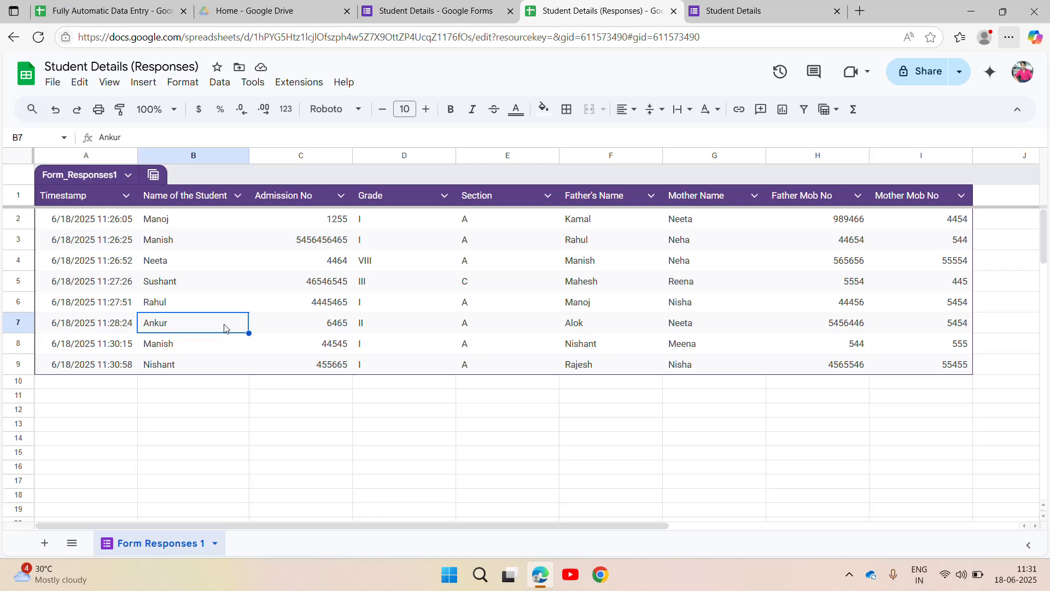
key("Left")
key("Up")
key("Up")
key("Up")
key("Up")
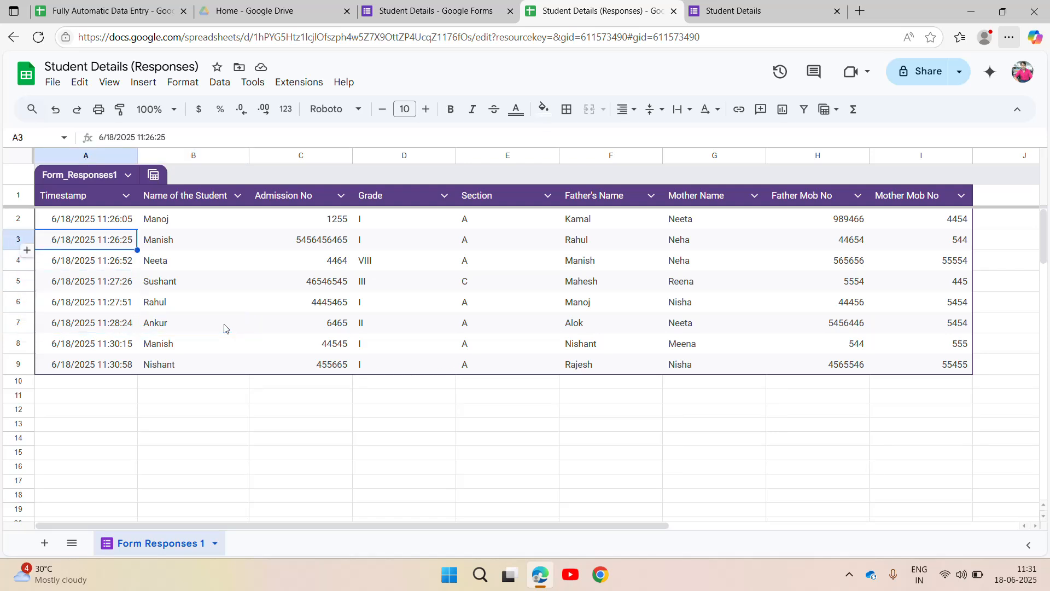
- Switch to the form editor and review the questions from the student's name through the father's mobile number
left_click(412, 4)
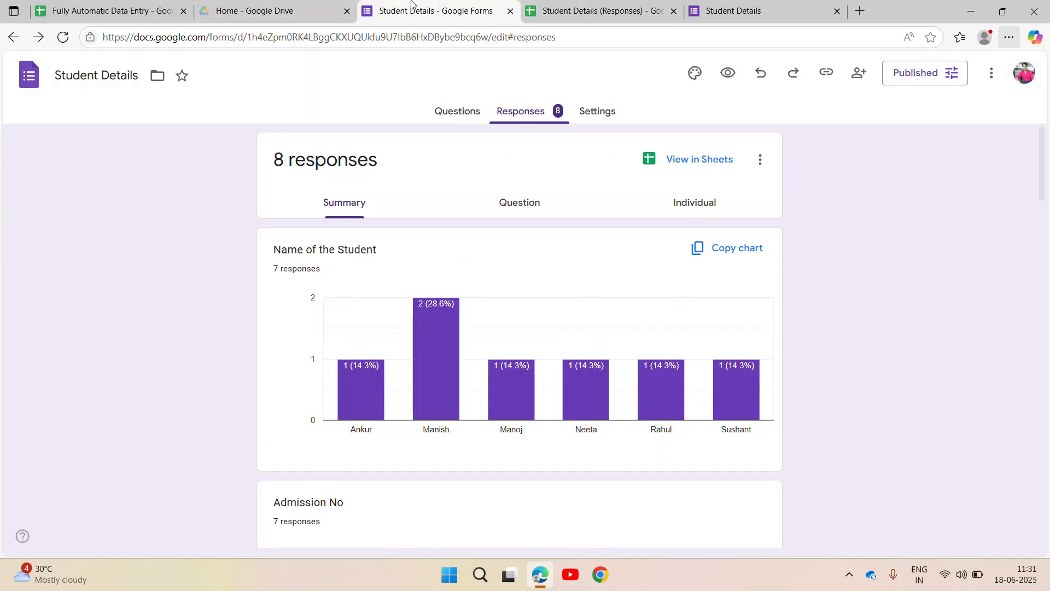
left_click(446, 110)
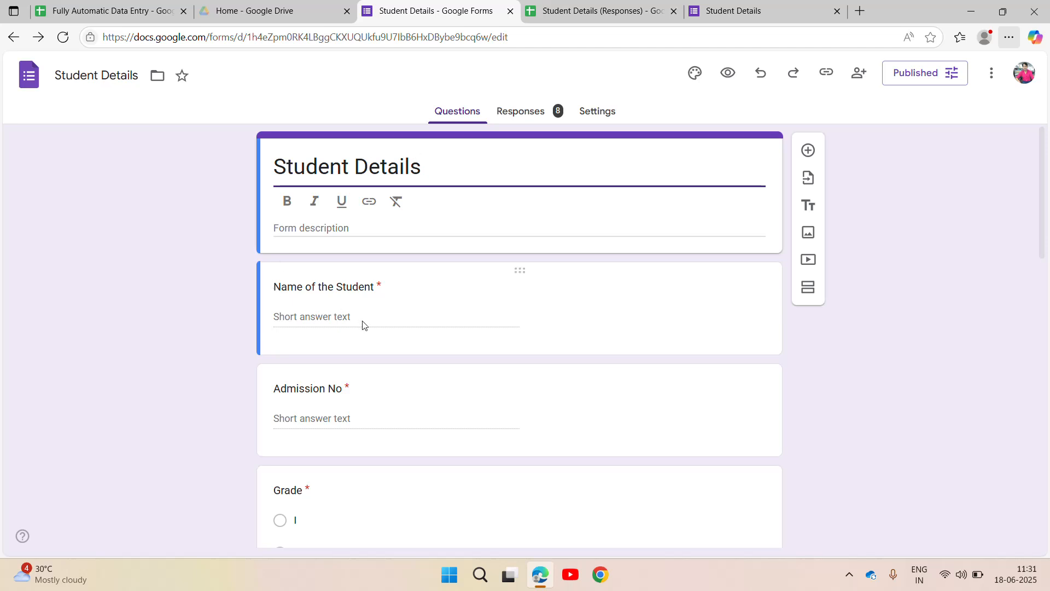
left_click_drag(1043, 228, 1043, 316)
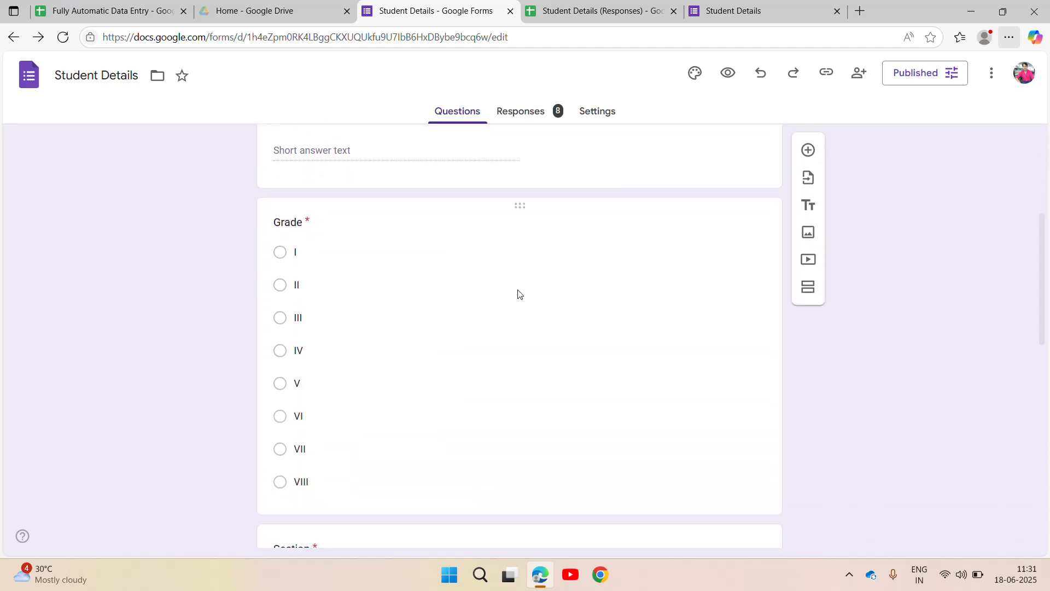
left_click_drag(1042, 276, 1031, 380)
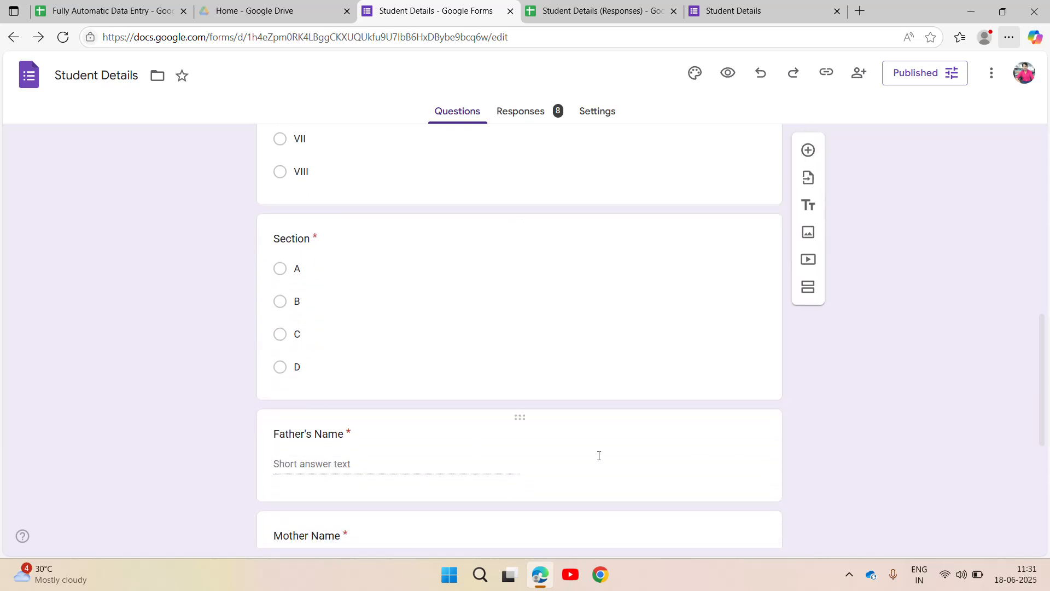
left_click_drag(1043, 360, 1038, 415)
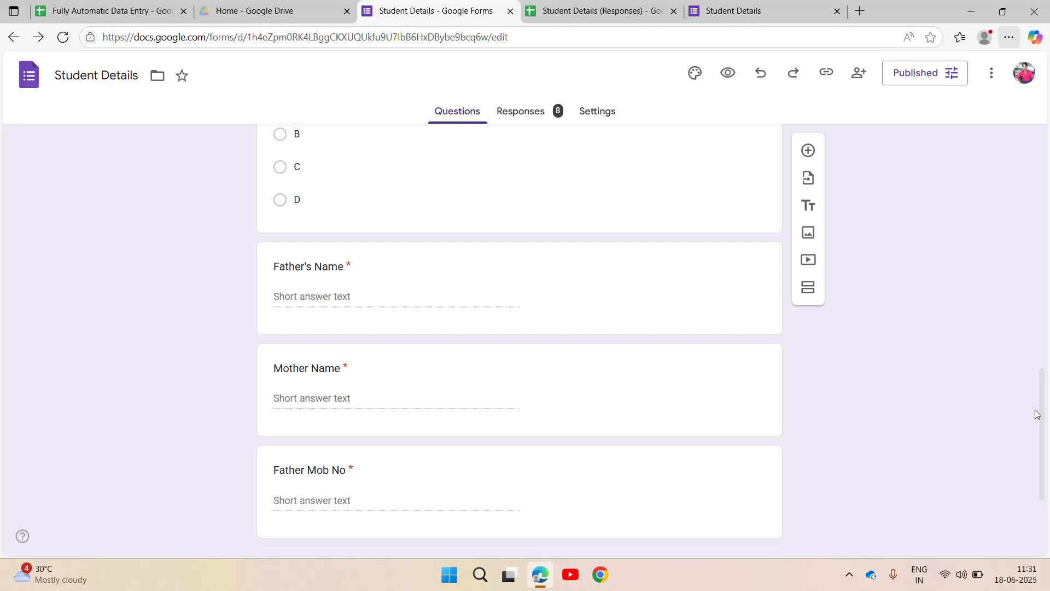
left_click_drag(1037, 414, 1046, 171)
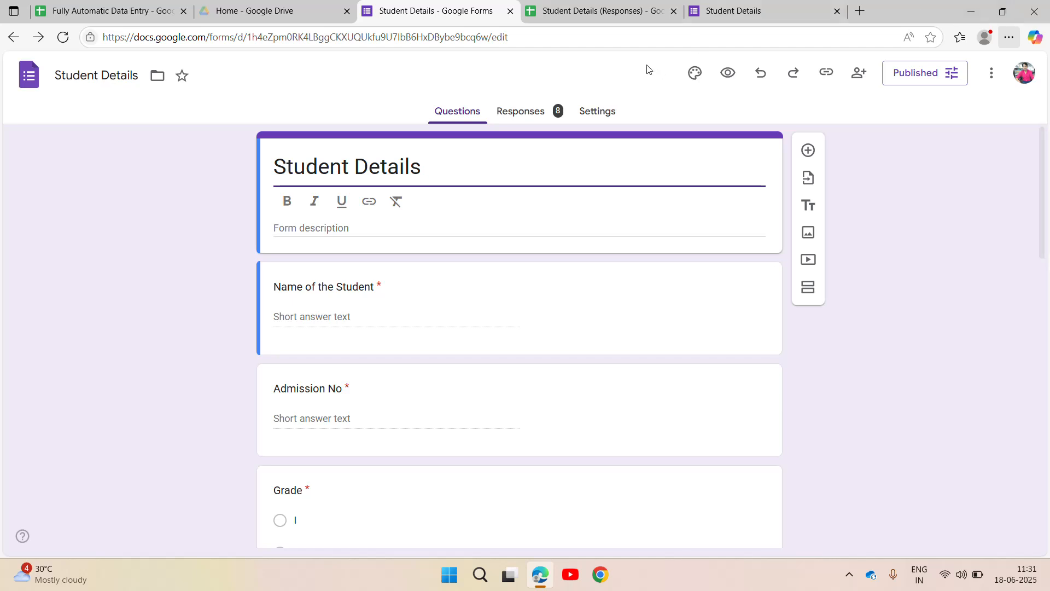
- Return to the responses spreadsheet and look over the first student entry
left_click(569, 10)
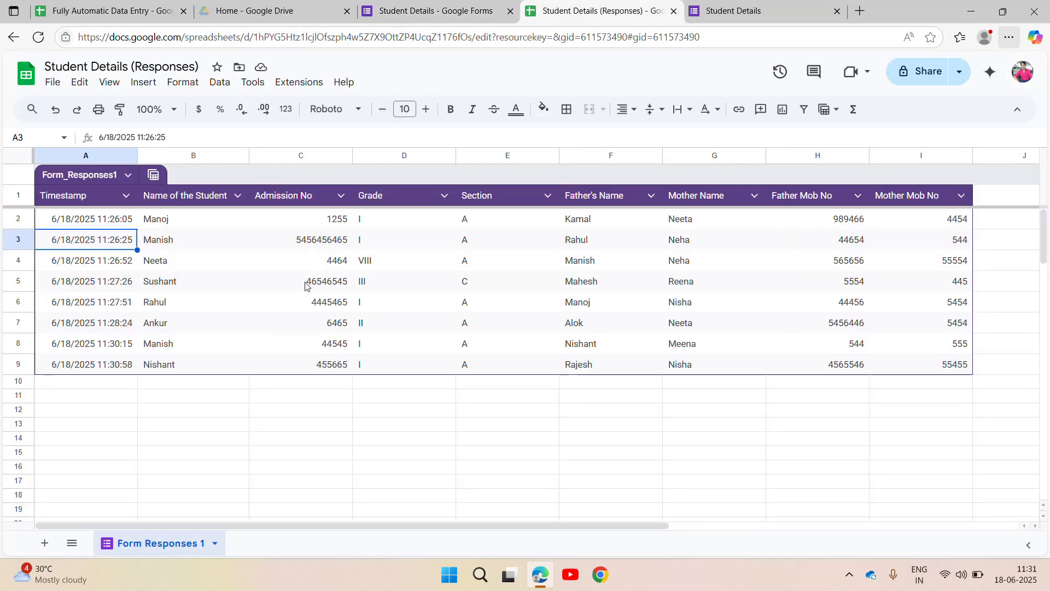
left_click(201, 224)
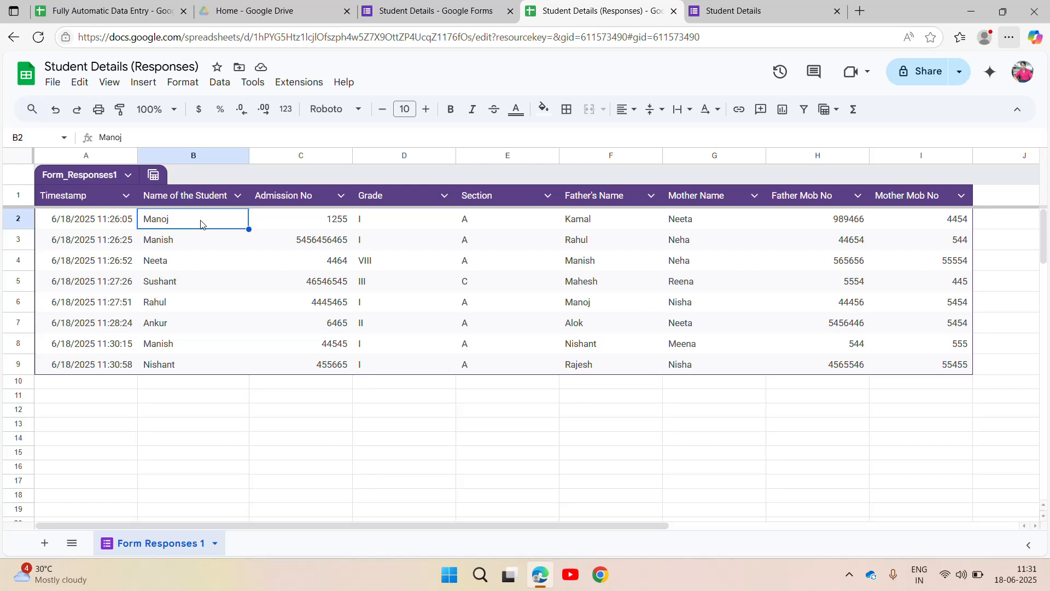
key("Left")
key("Right")
key("Right")
key("Left")
key("Left")
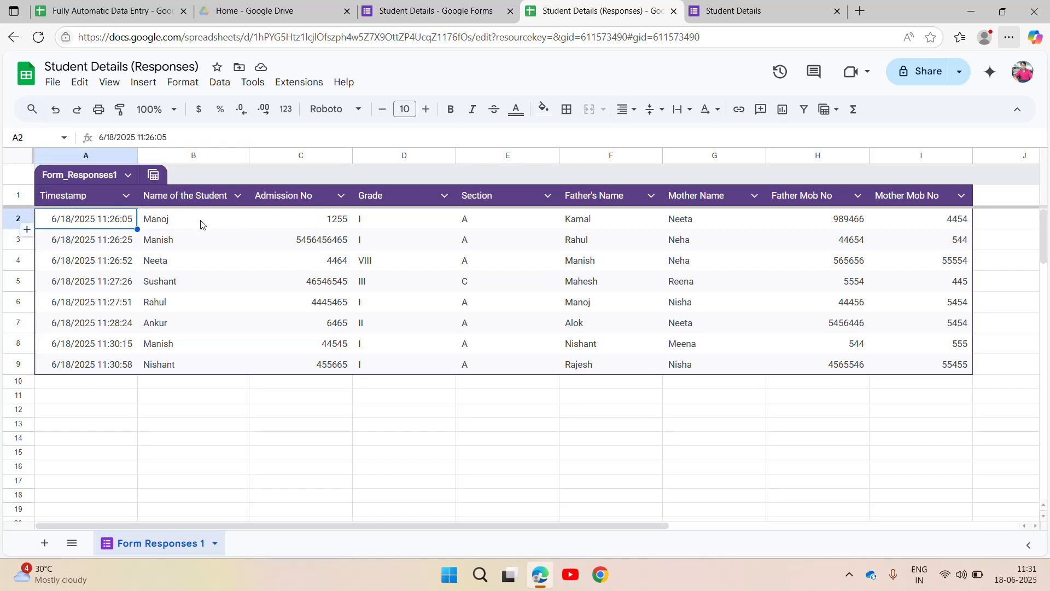
- Delete the last two response entries, rows 8 and 9, from the spreadsheet
key("ctrl+Down")
key("Up")
key("Up")
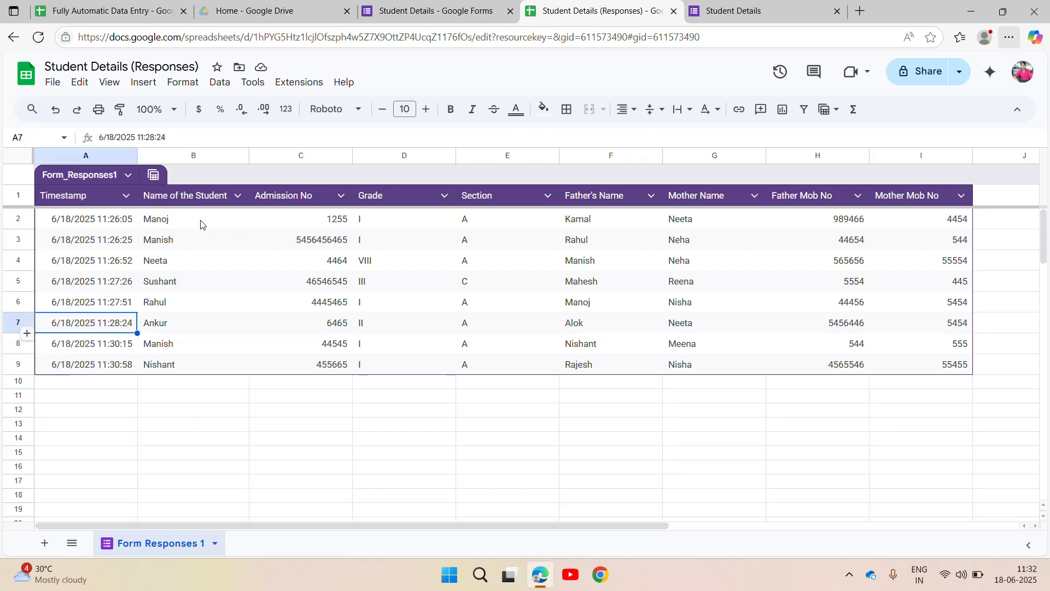
key("Down")
key("shift+Down")
key("ctrl+shift+Right")
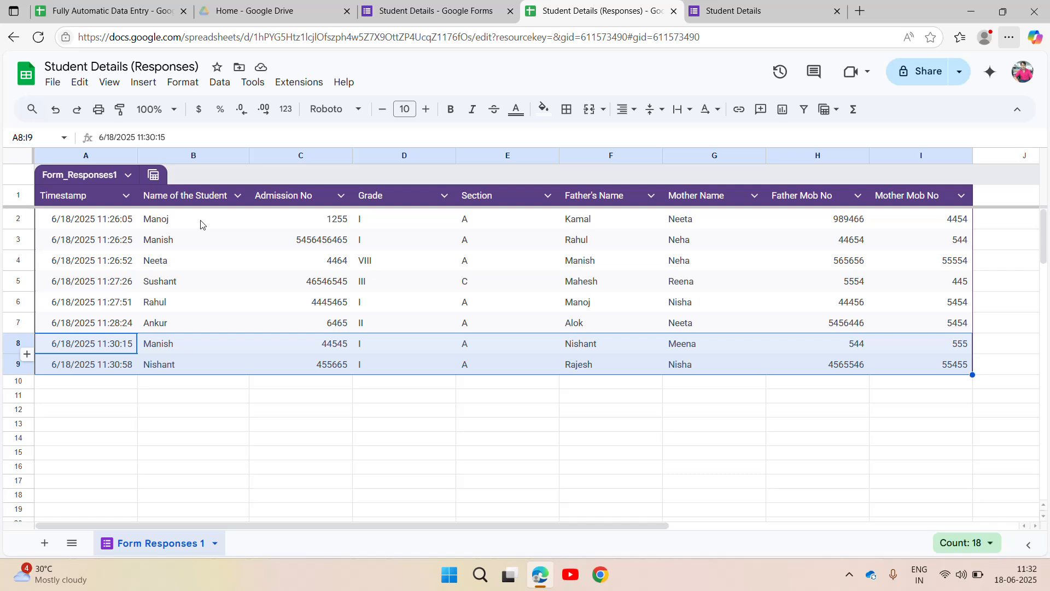
key("shift+space")
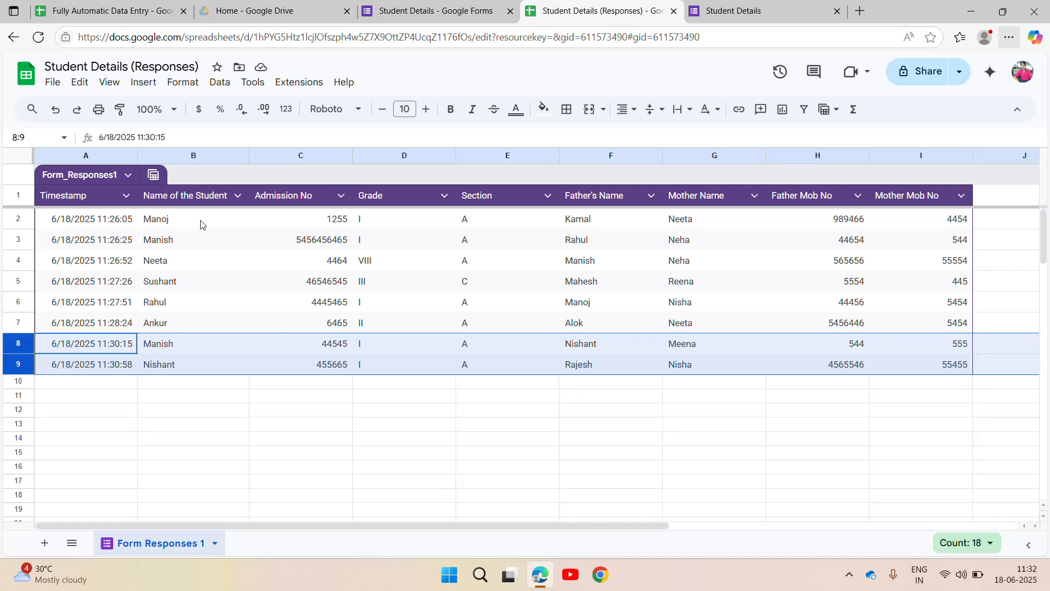
right_click(459, 352)
left_click(509, 355)
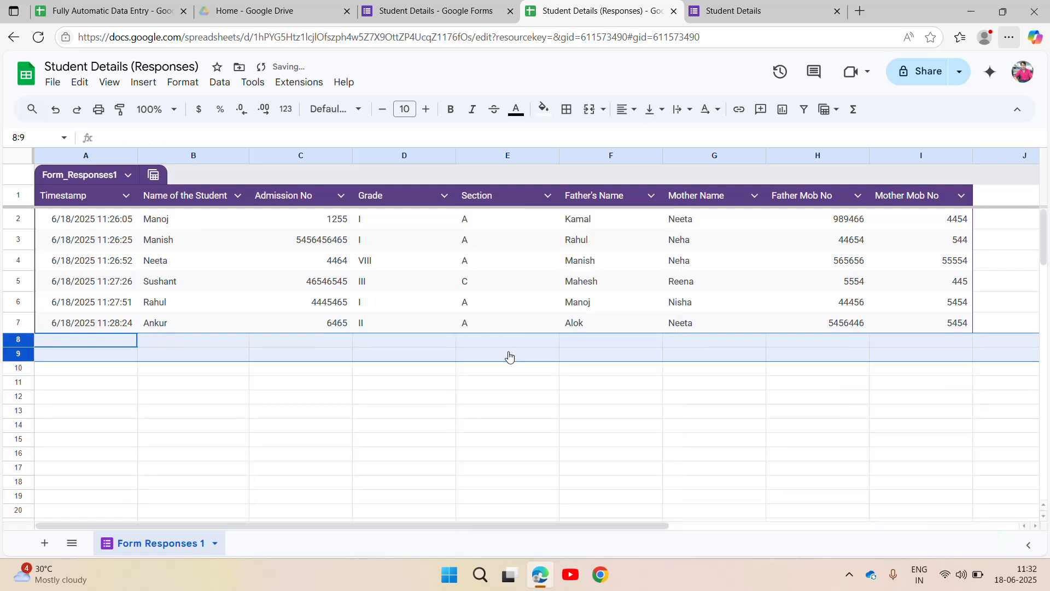
left_click(70, 341)
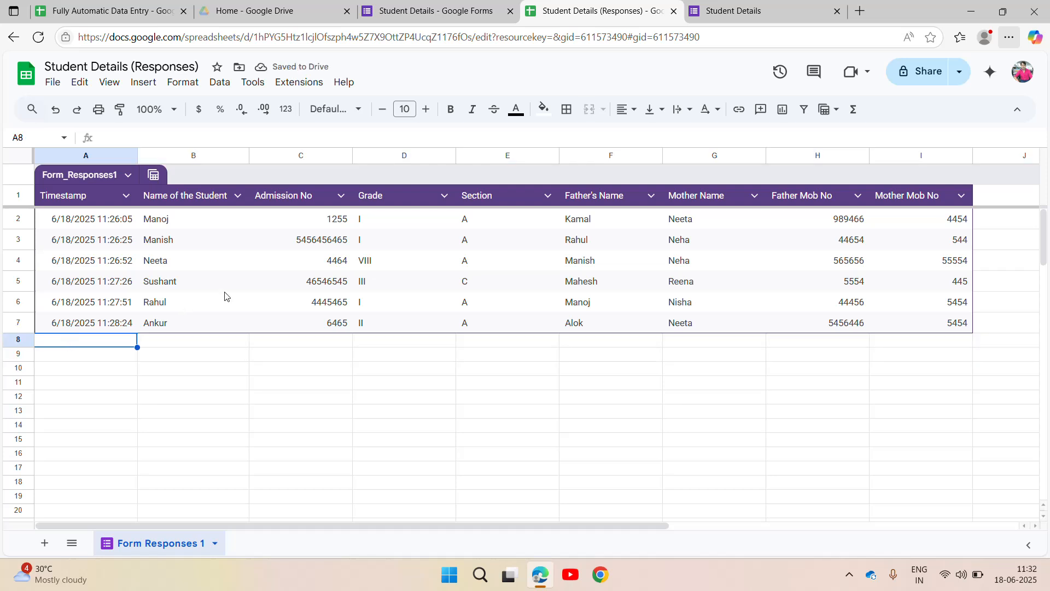
- Examine the first response across all columns of the sheet and return to its timestamp
left_click(172, 265)
key("ctrl+Home")
key("Down")
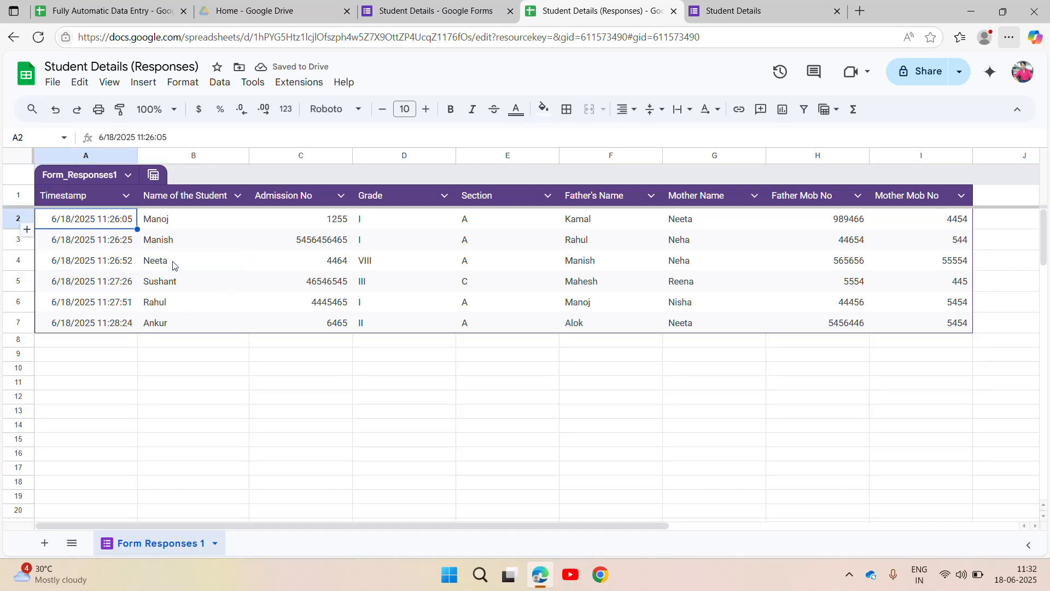
key("Right")
key("Right")
key("Right")
key("Right")
key("Right")
key("Right")
key("Right")
key("Right")
key("Right")
key("Right")
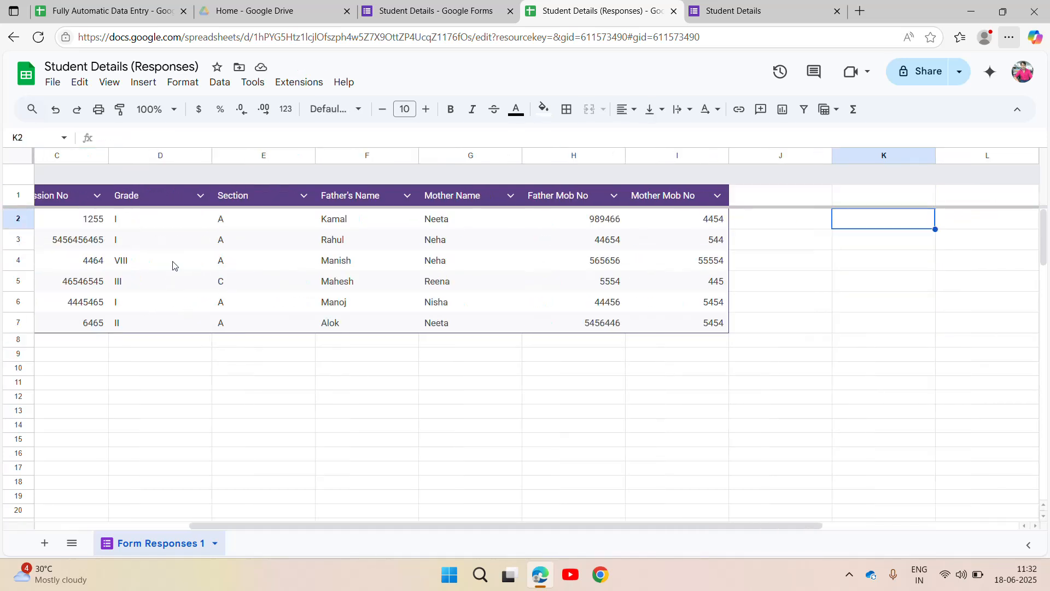
key("Home")
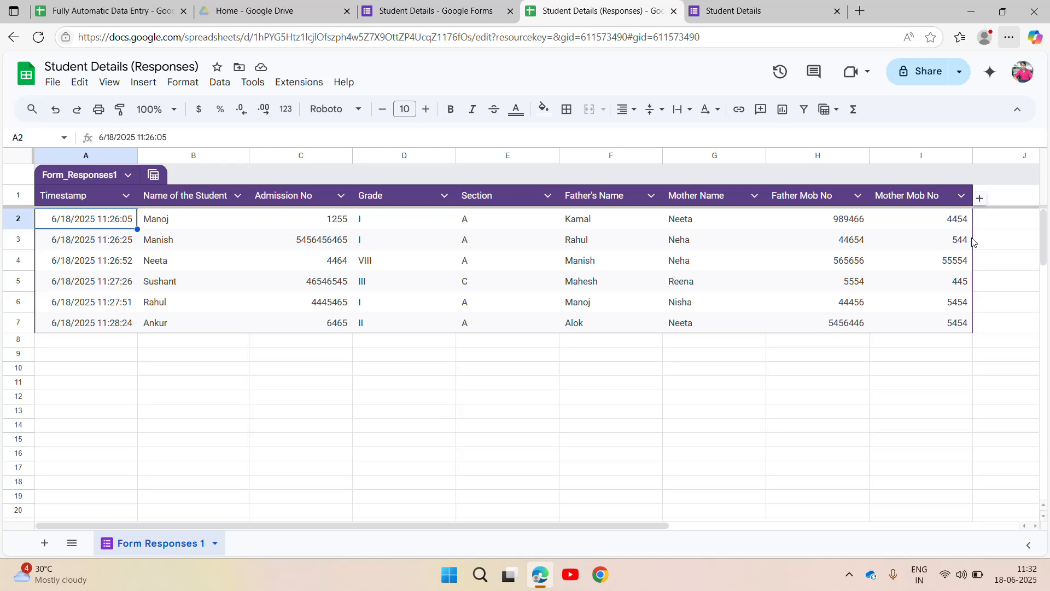
- Start another response from the submitted form, switch it to editing and review its questions
left_click(772, 4)
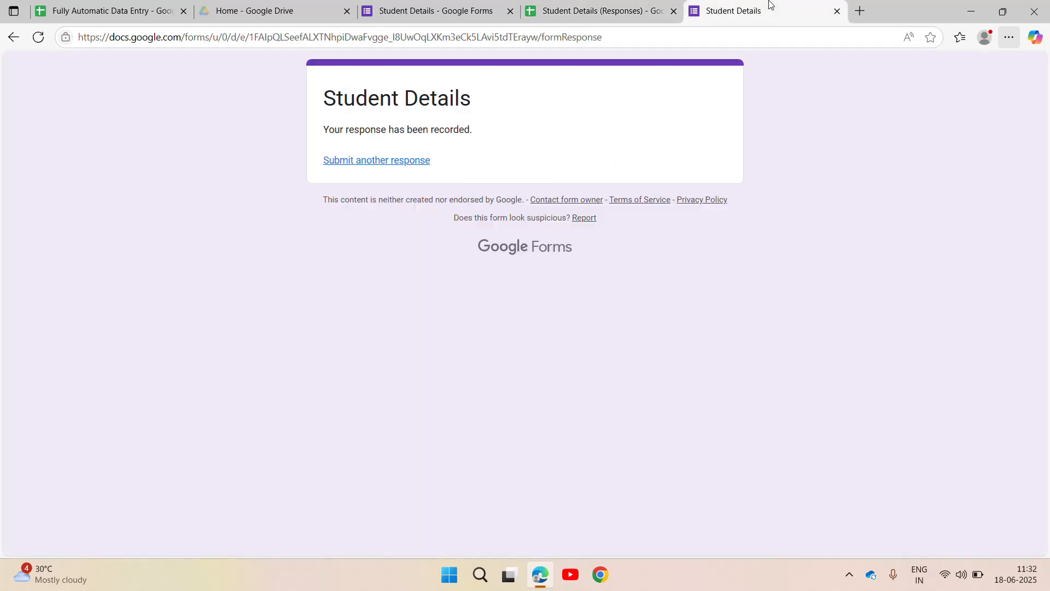
left_click(402, 160)
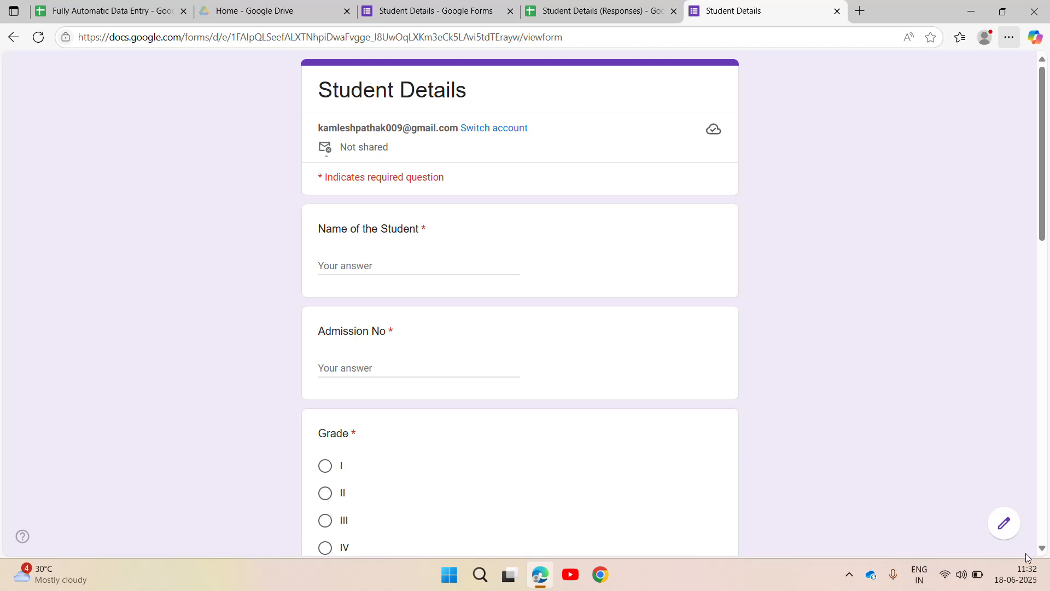
left_click(1005, 524)
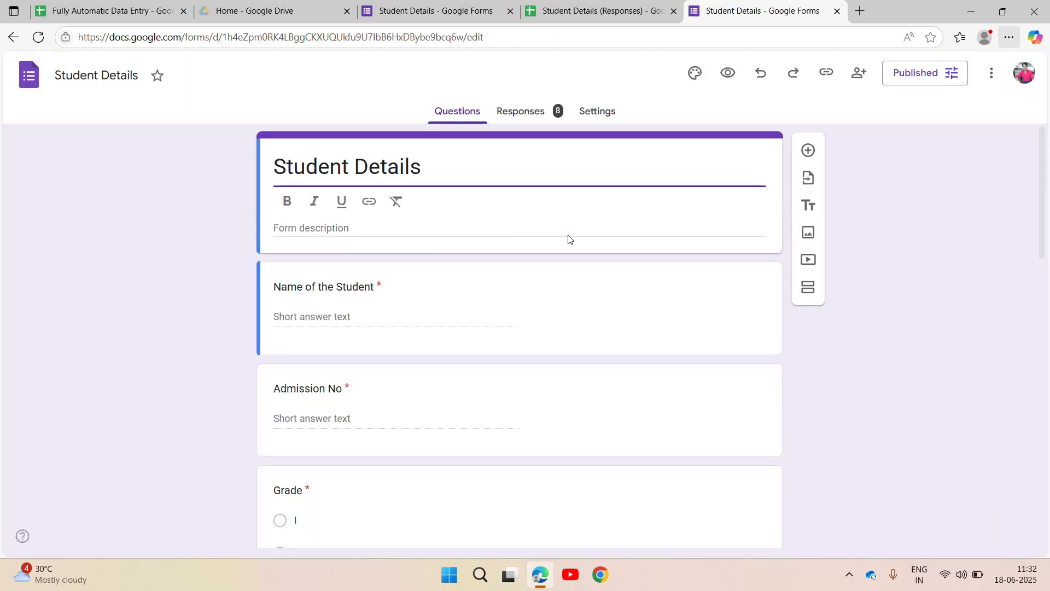
scroll(1005, 411, "down", 6)
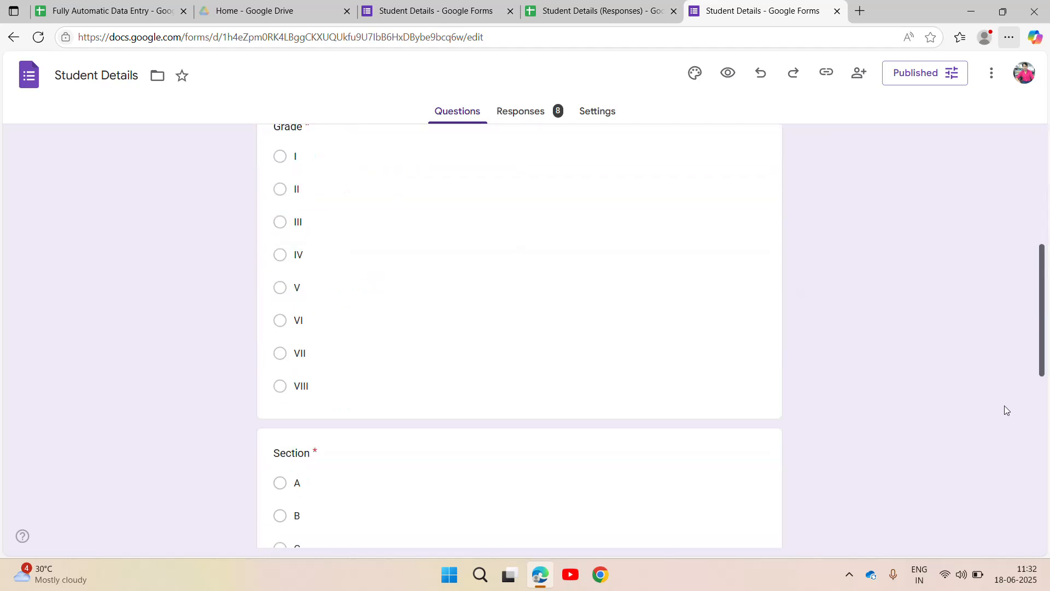
scroll(1004, 405, "down", 6)
scroll(1023, 441, "up", 15)
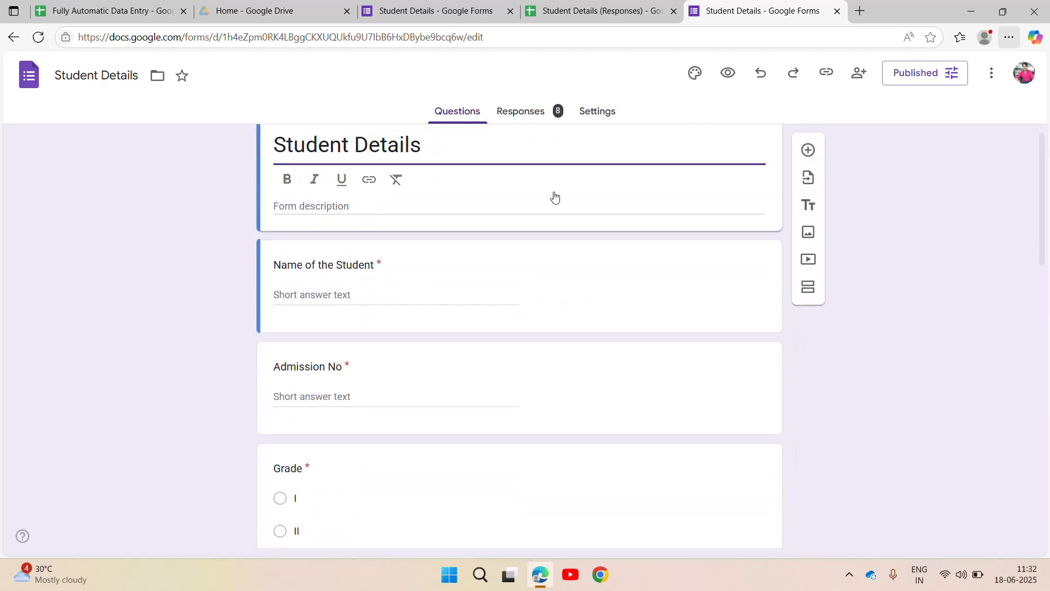
- Examine the form's response summary, enlarging the page to view the Grade and Name of the Student charts
left_click(514, 112)
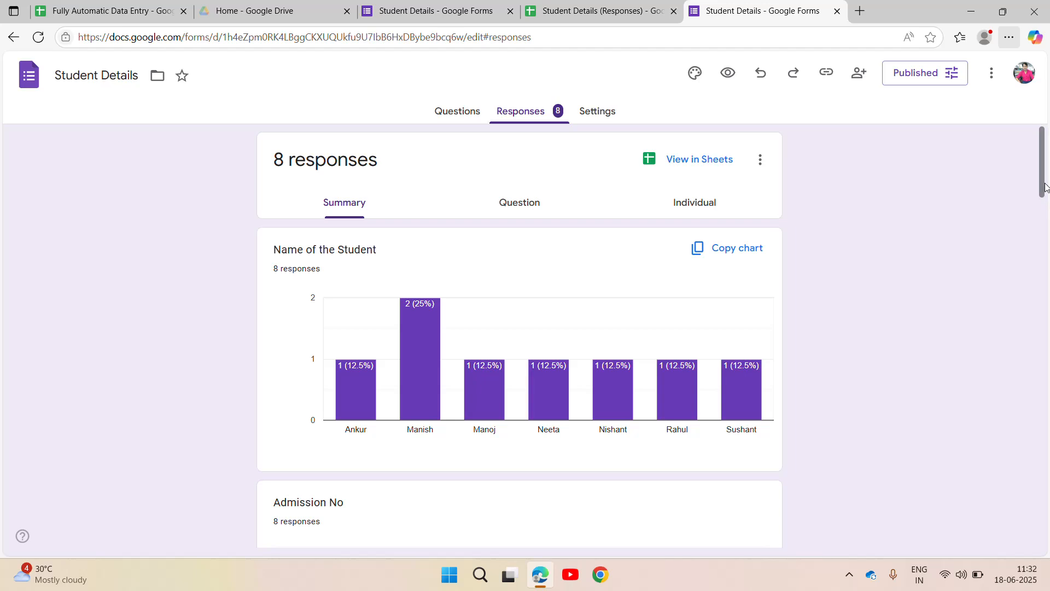
scroll(1049, 219, "down", 5)
scroll(1047, 249, "down", 5)
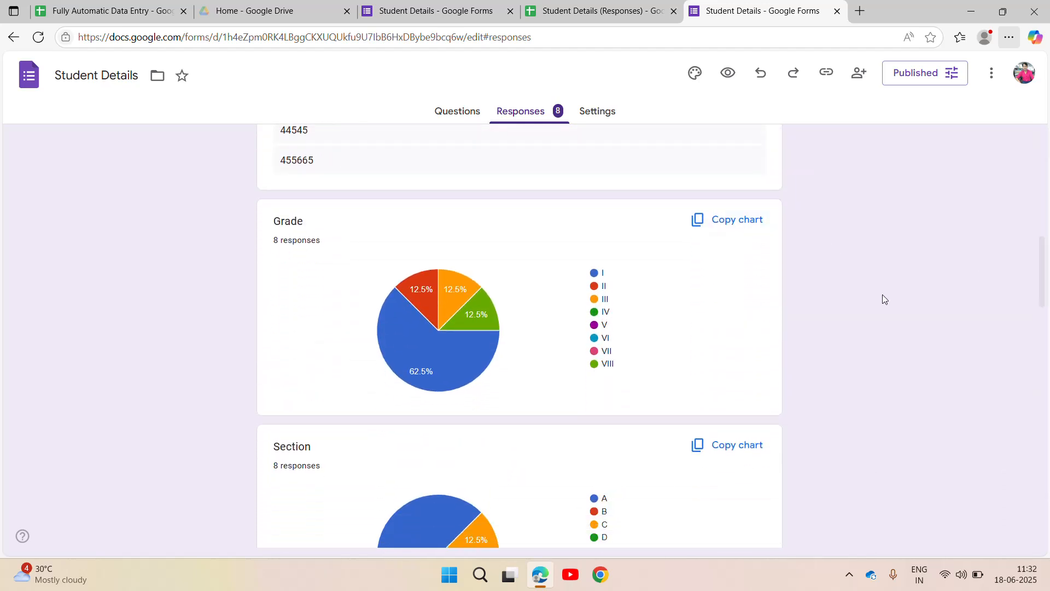
key("ctrl+plus")
key("ctrl+plus")
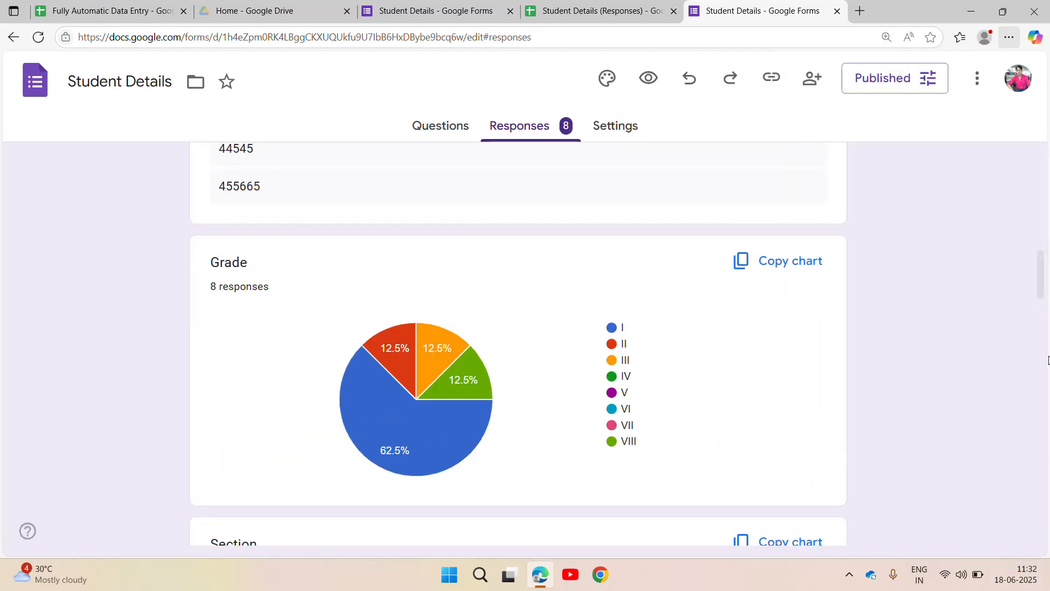
left_click_drag(1042, 288, 1046, 189)
mouse_move(425, 384)
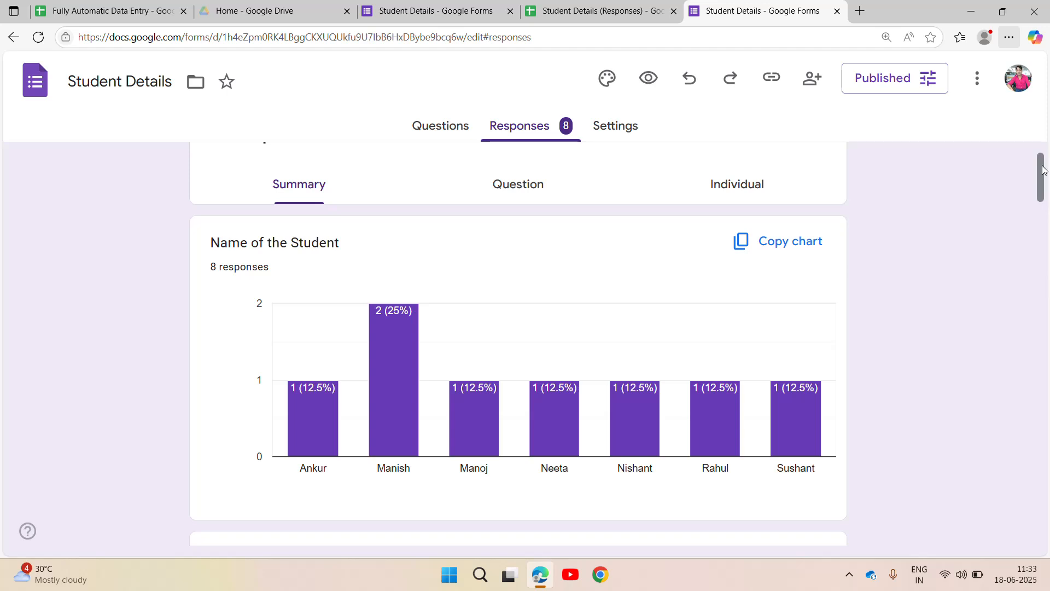
left_click_drag(1042, 174, 1049, 93)
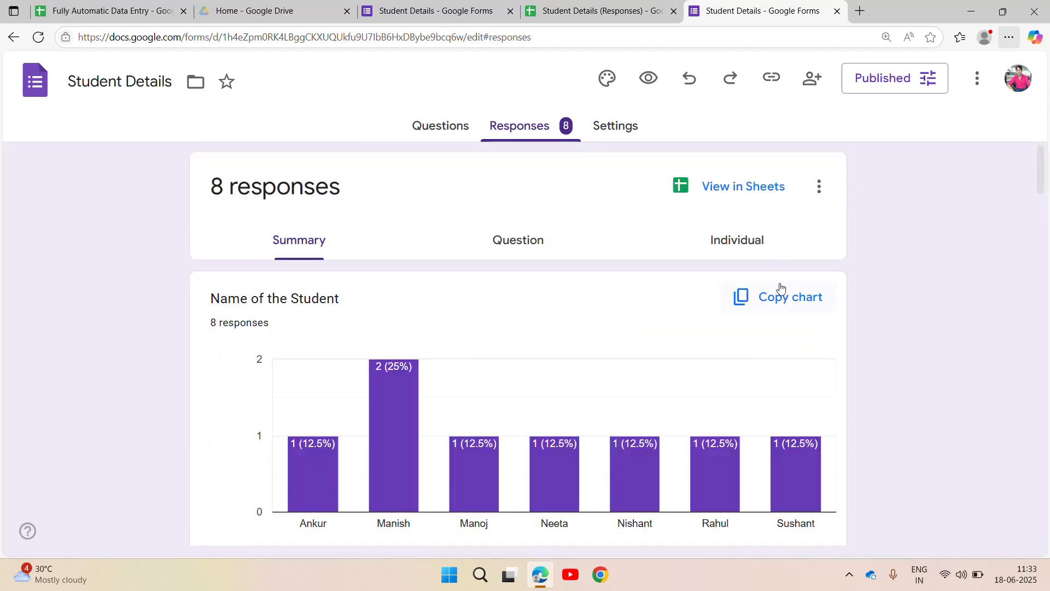
- Open the linked spreadsheet from the form's response summary and check the Name of the Student column
left_click(745, 187)
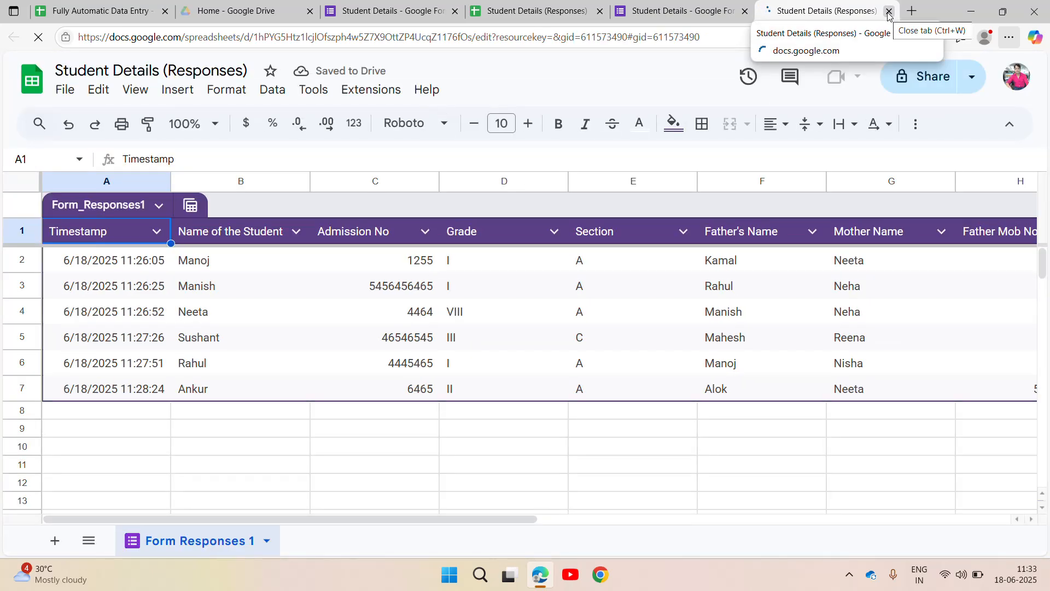
left_click(259, 276)
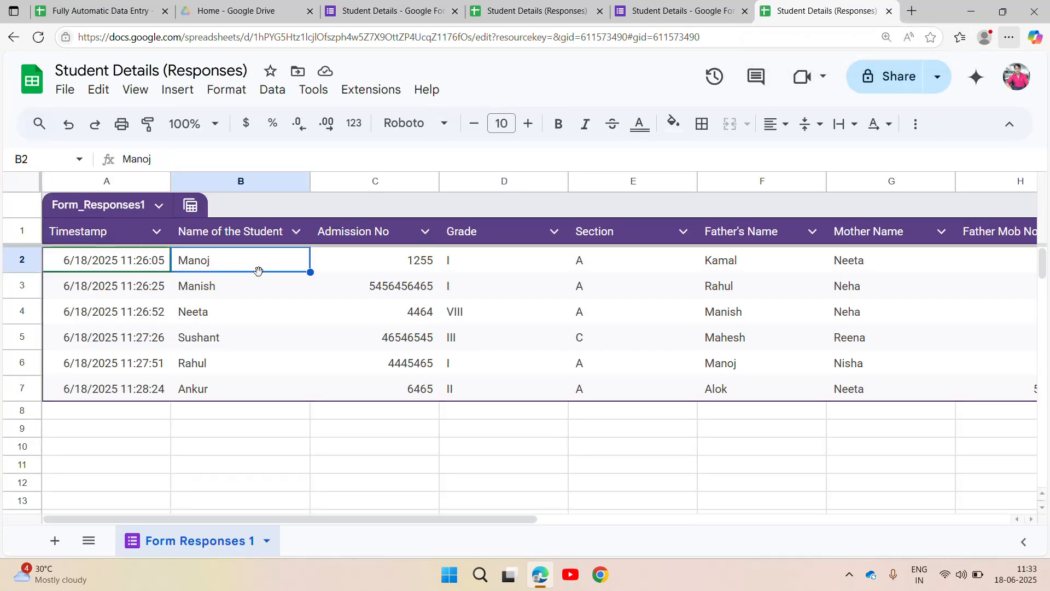
key("Up")
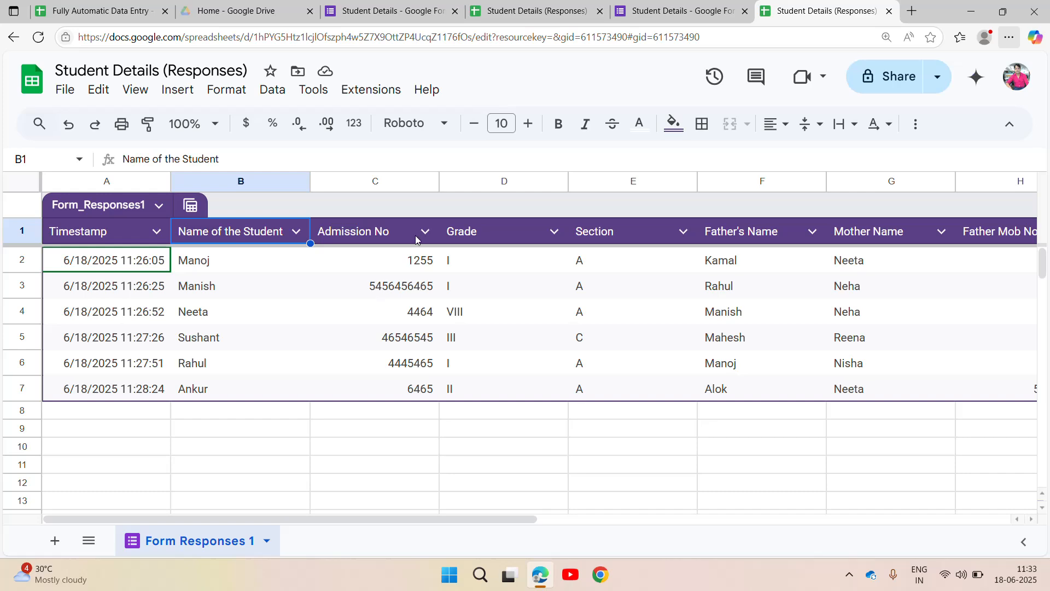
- Close the duplicate Student Details (Responses) spreadsheet tab and return to the remaining copy
left_click(552, 5)
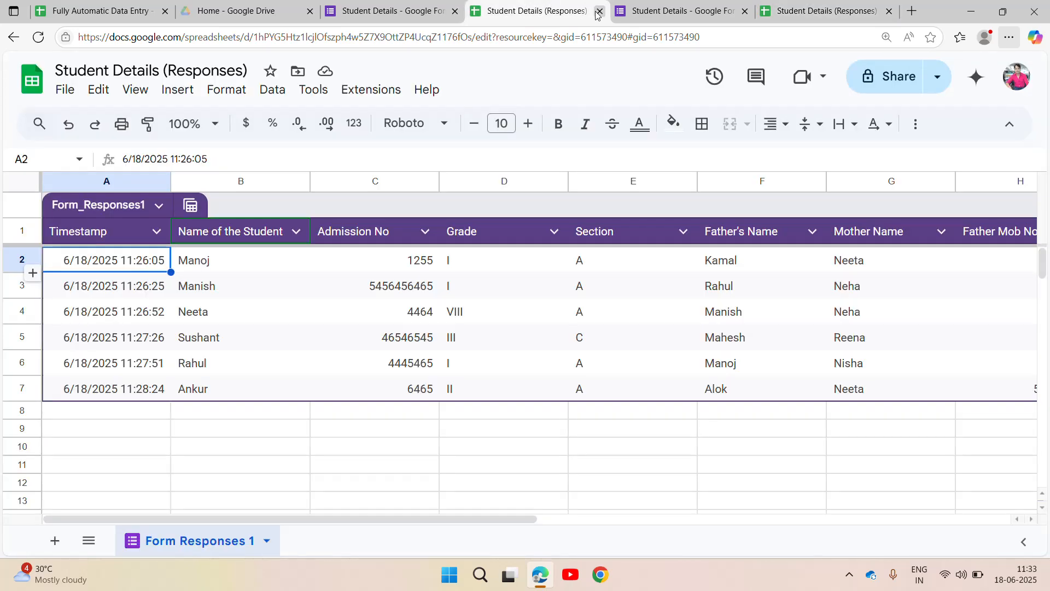
left_click(600, 11)
left_click(760, 11)
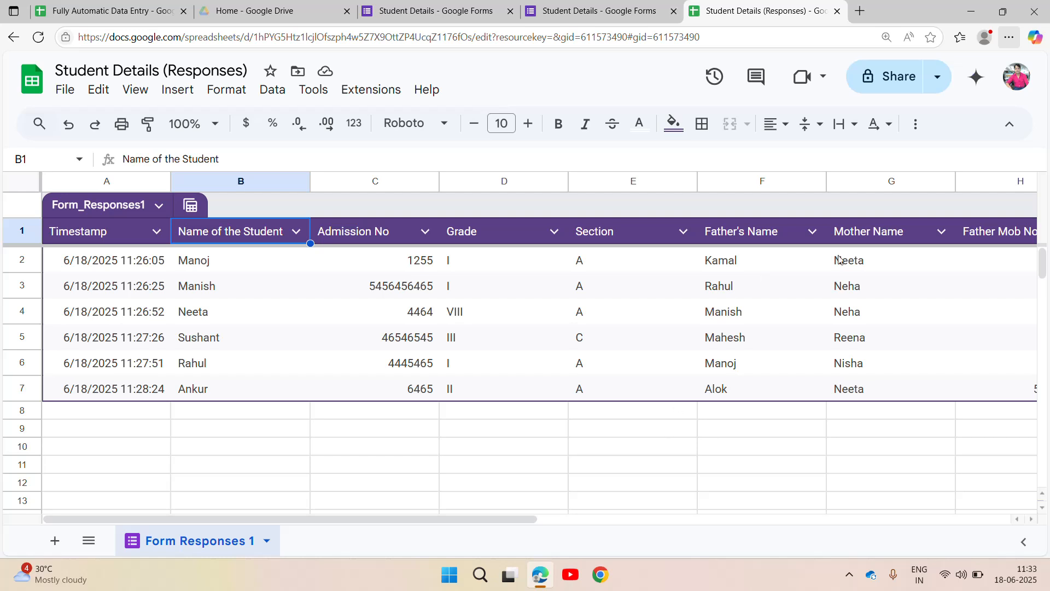
- View the sharing options of the responses spreadsheet, dismiss them and select the first student's name
left_click(895, 79)
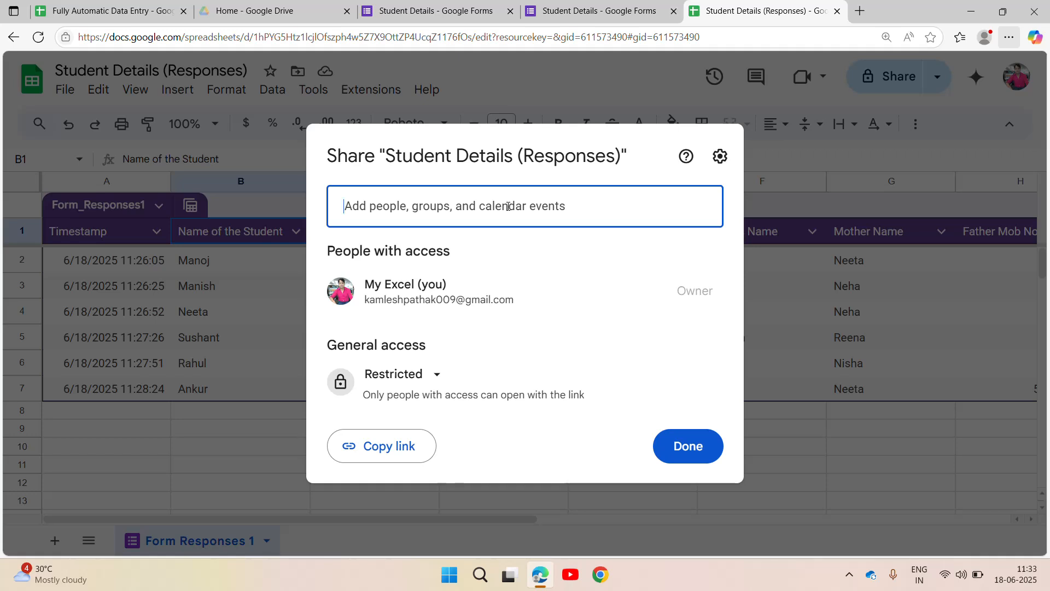
key("Escape")
left_click(255, 276)
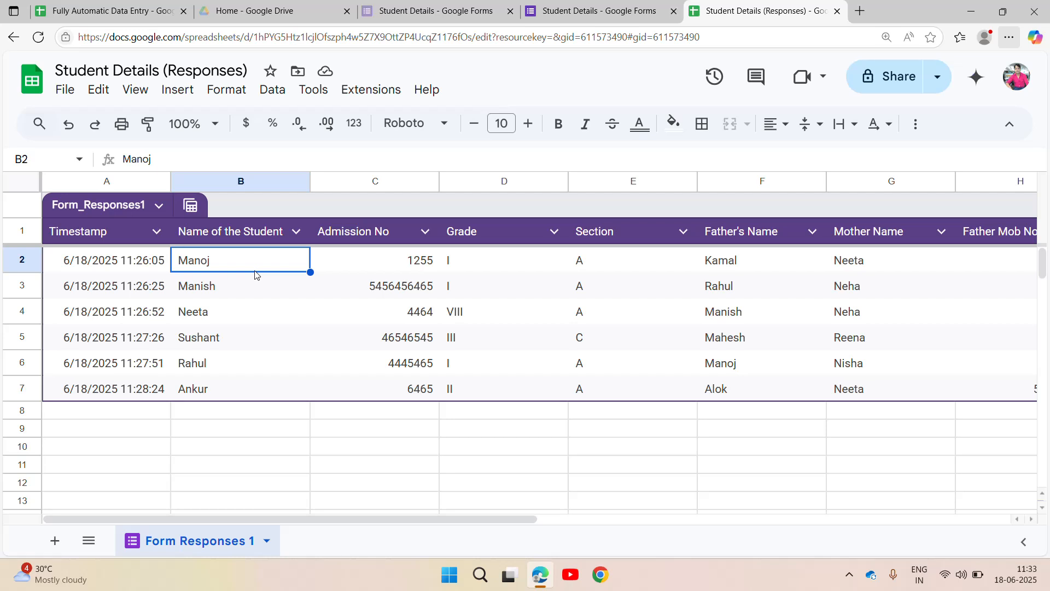
- Switch to the Fully Automatic Data Entry spreadsheet, select cell B5 and close that file's tab
left_click(82, 9)
left_click(205, 316)
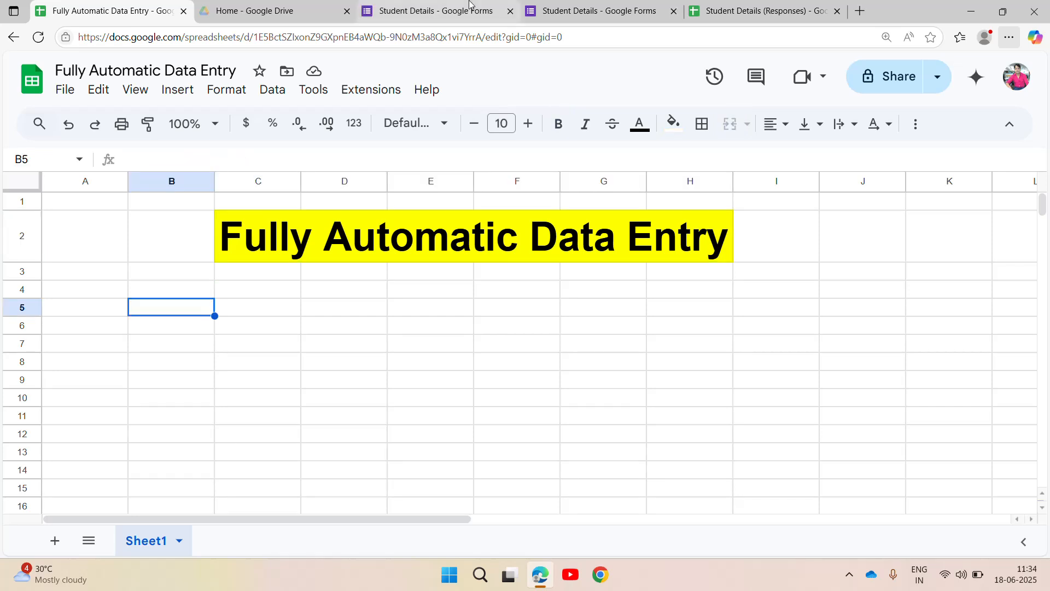
left_click(184, 11)
- Return to Google Drive and view the types of new files that can be created
left_click(279, 5)
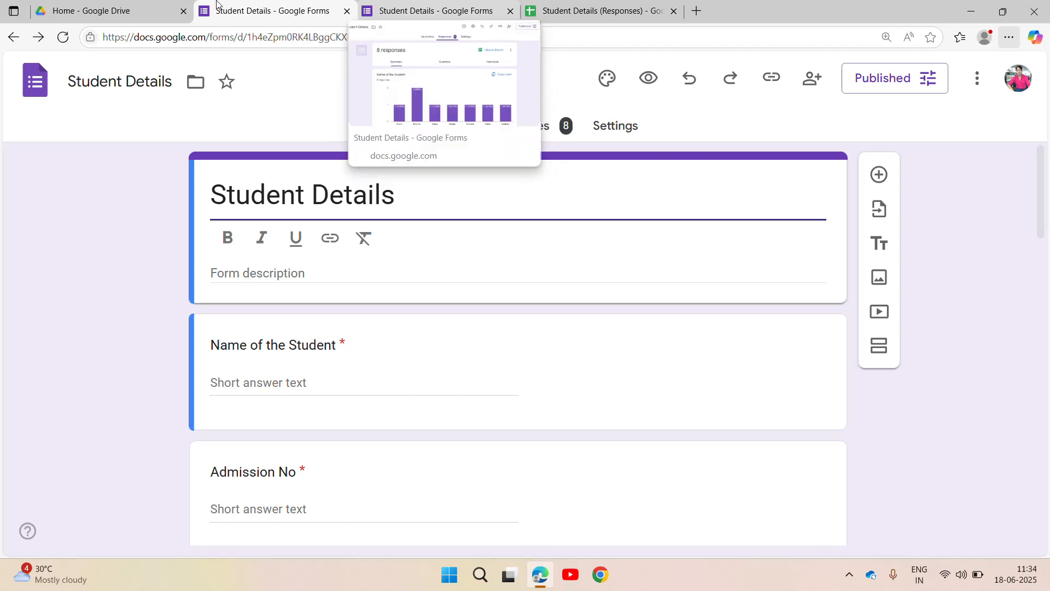
left_click(162, 5)
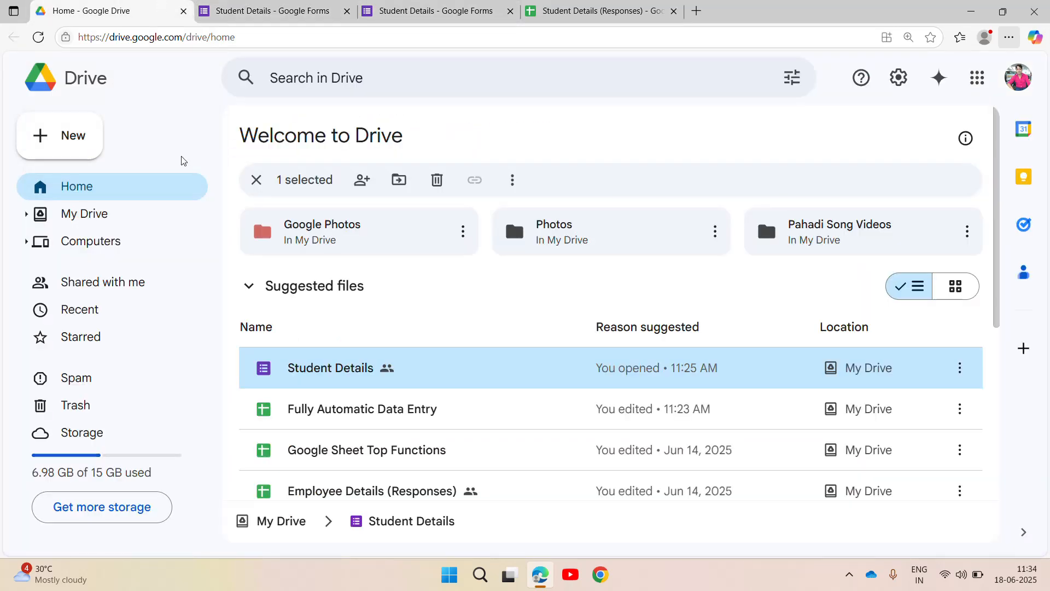
left_click(60, 148)
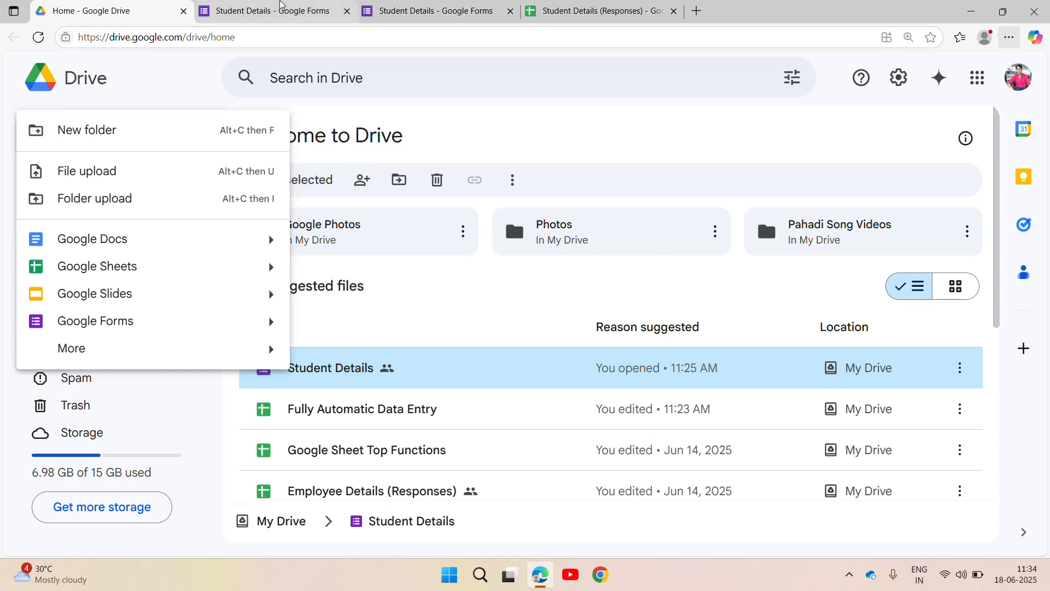
- Return to the Student Details form editor and copy its responder link as a shortened URL
left_click(282, 5)
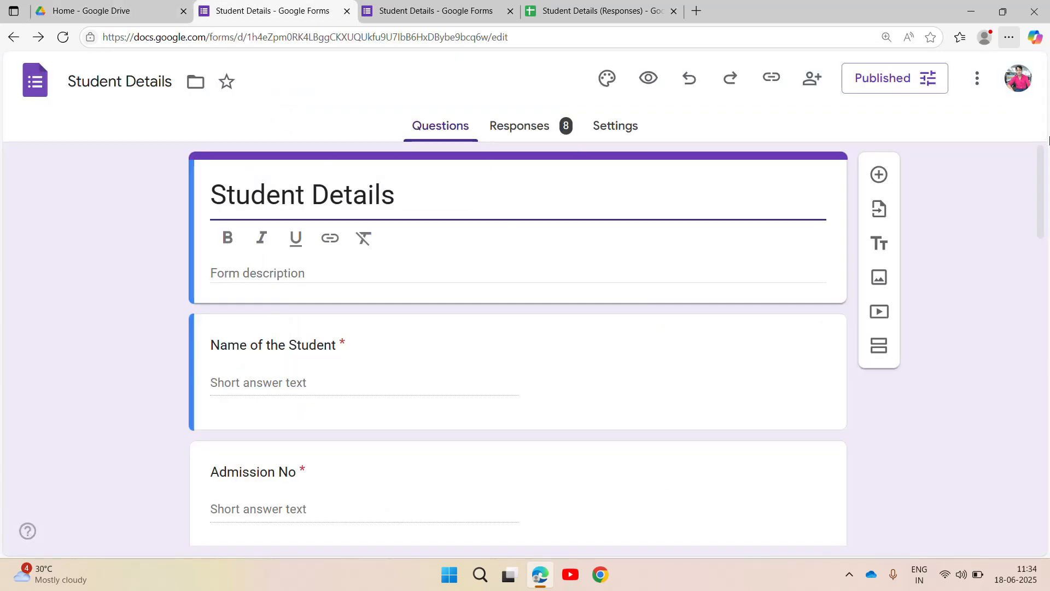
left_click_drag(1048, 197, 1043, 152)
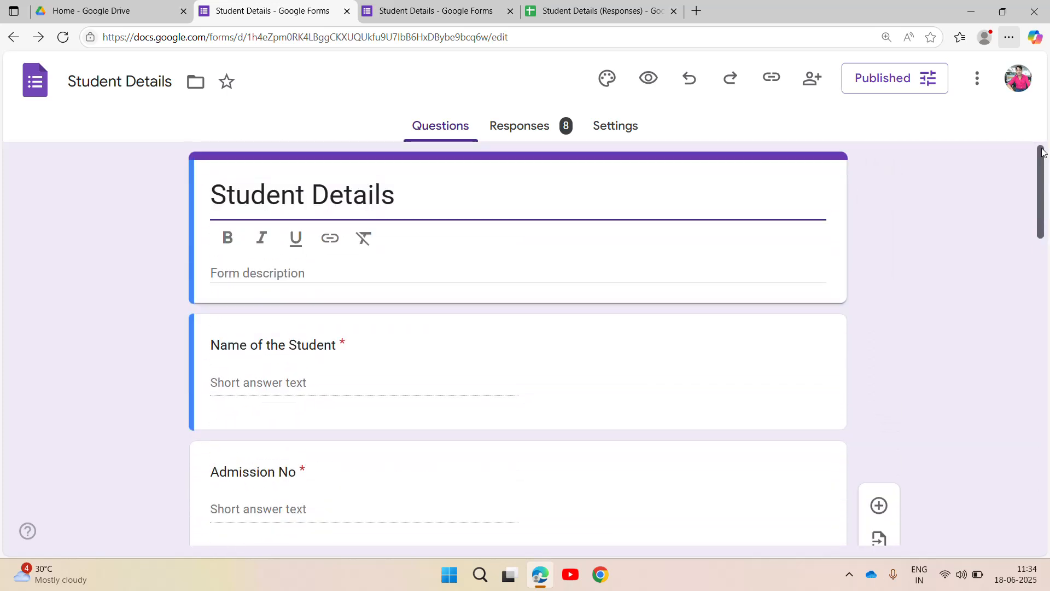
left_click(771, 78)
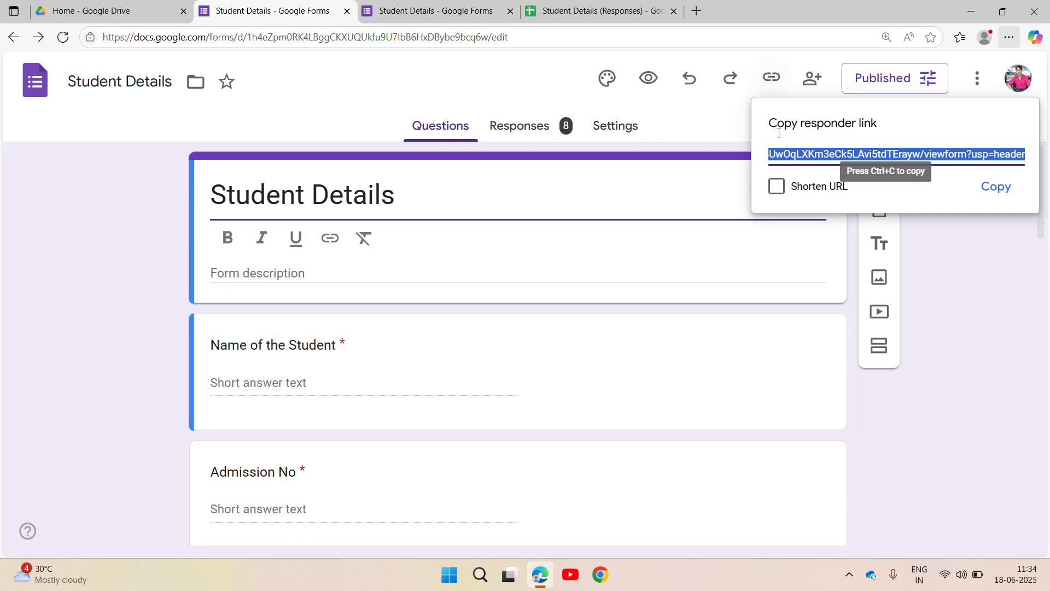
left_click(784, 190)
key("ctrl+c")
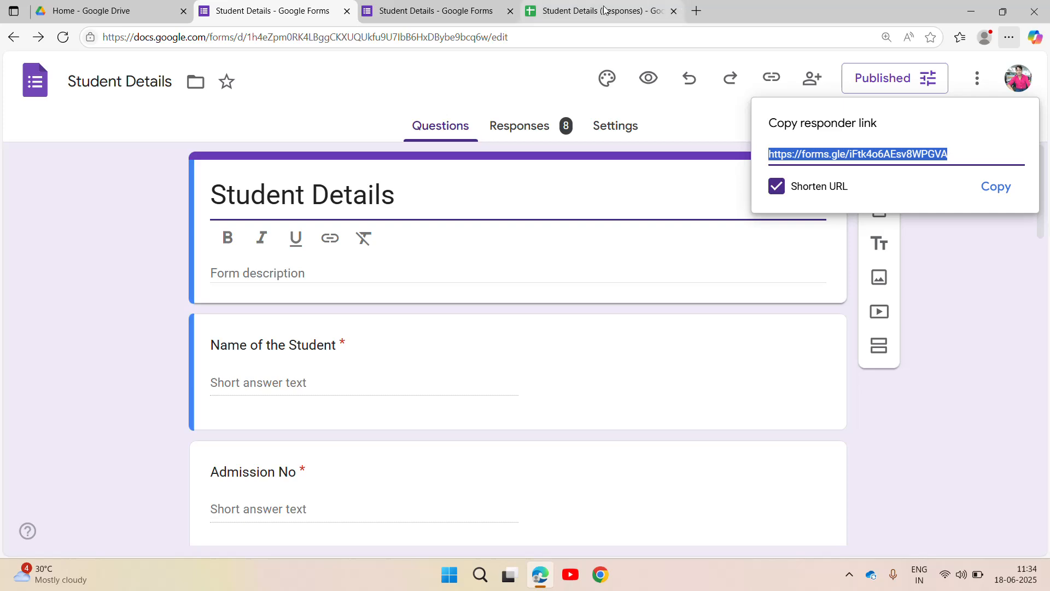
- Close the duplicate tab with the form's response summary and open the copied responder link in a new browser tab
left_click(495, 10)
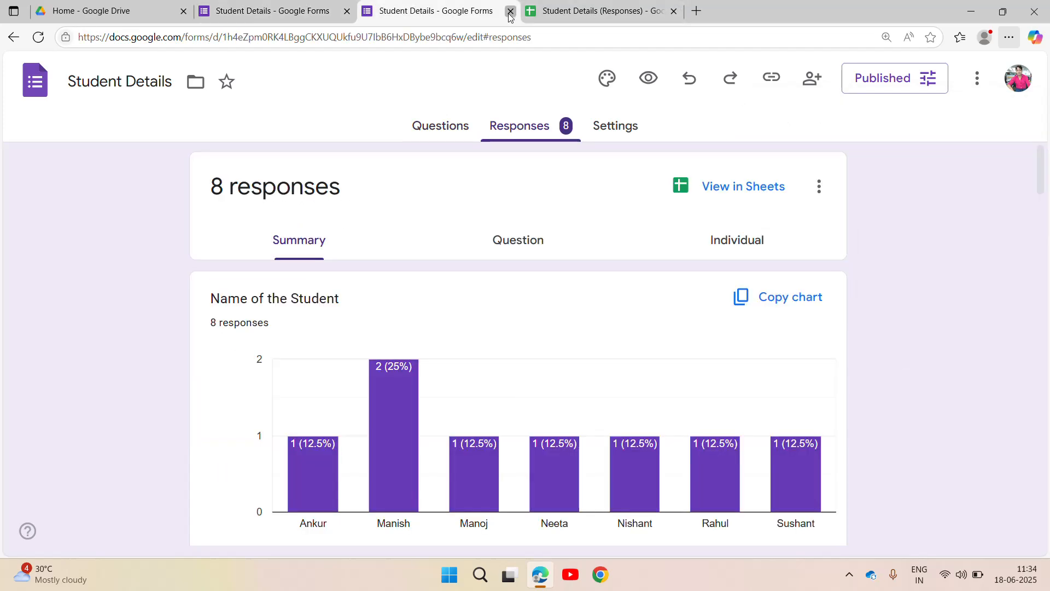
left_click(510, 11)
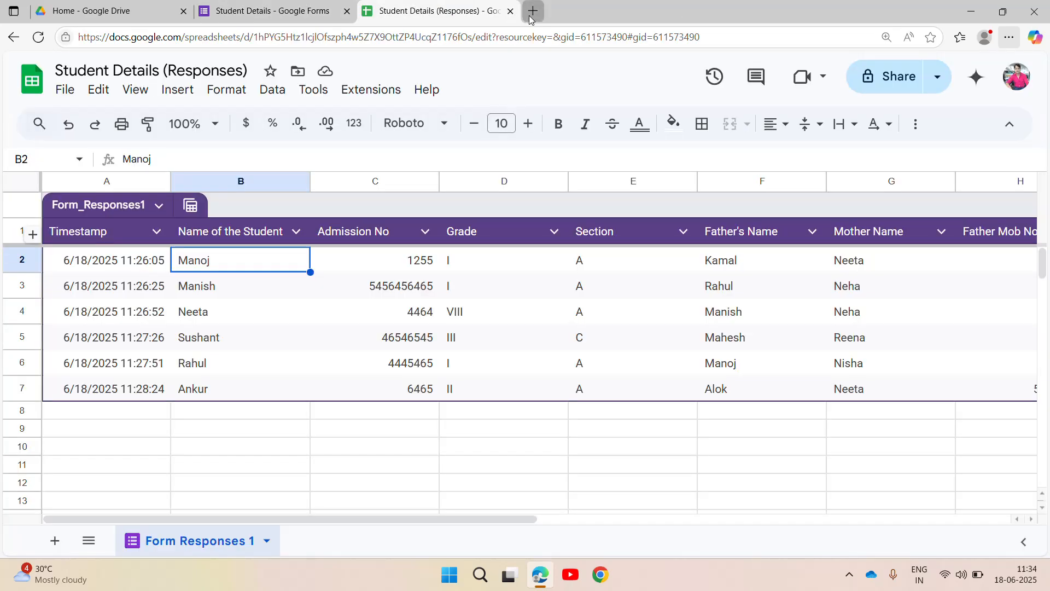
left_click(530, 13)
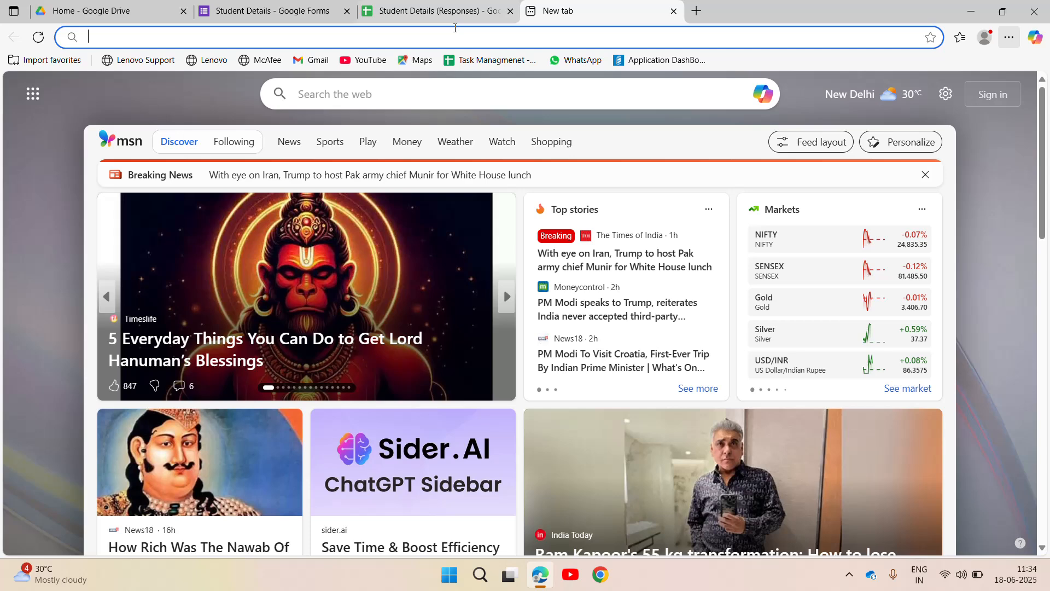
left_click(456, 28)
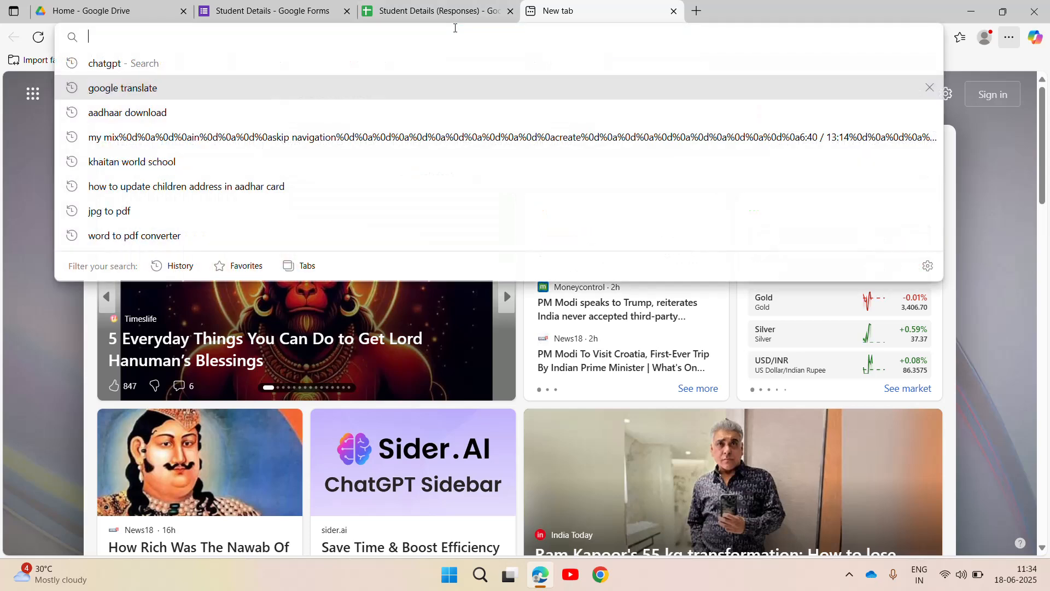
key("ctrl+v")
key("Return")
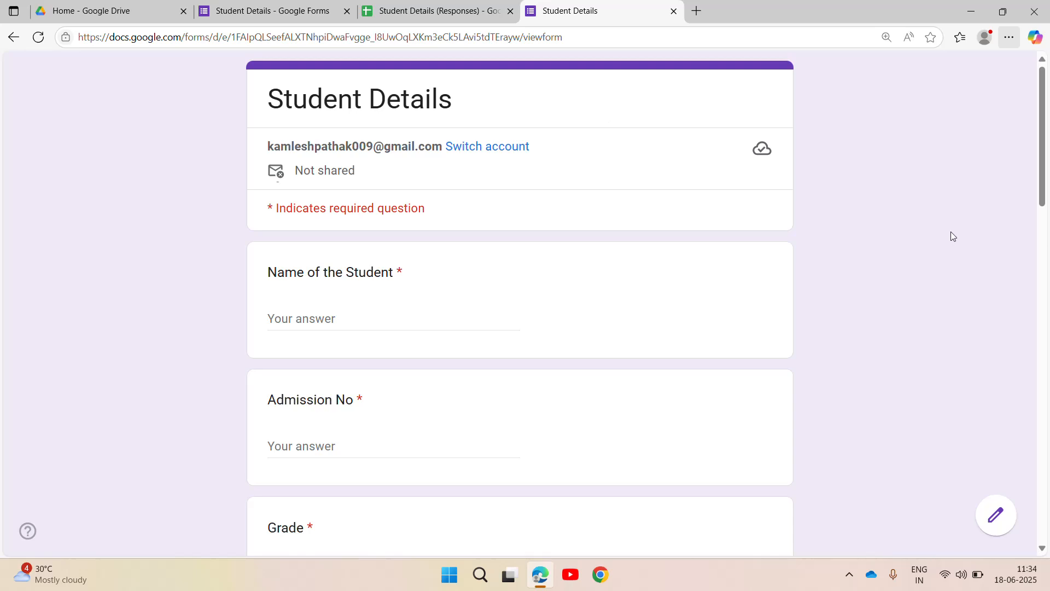
left_click_drag(1044, 152, 1025, 86)
left_click(849, 575)
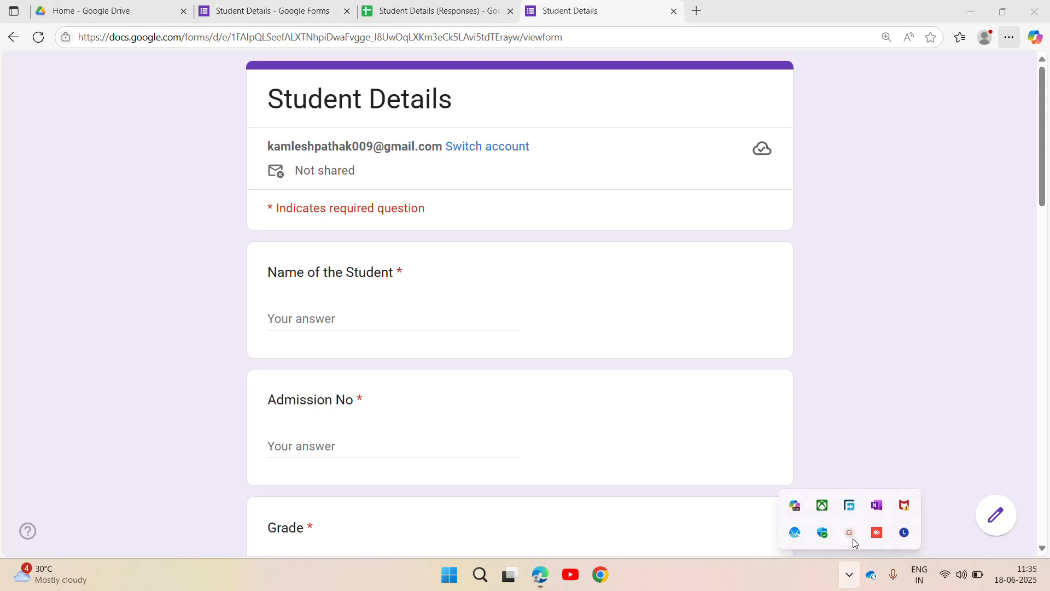
left_click(852, 534)
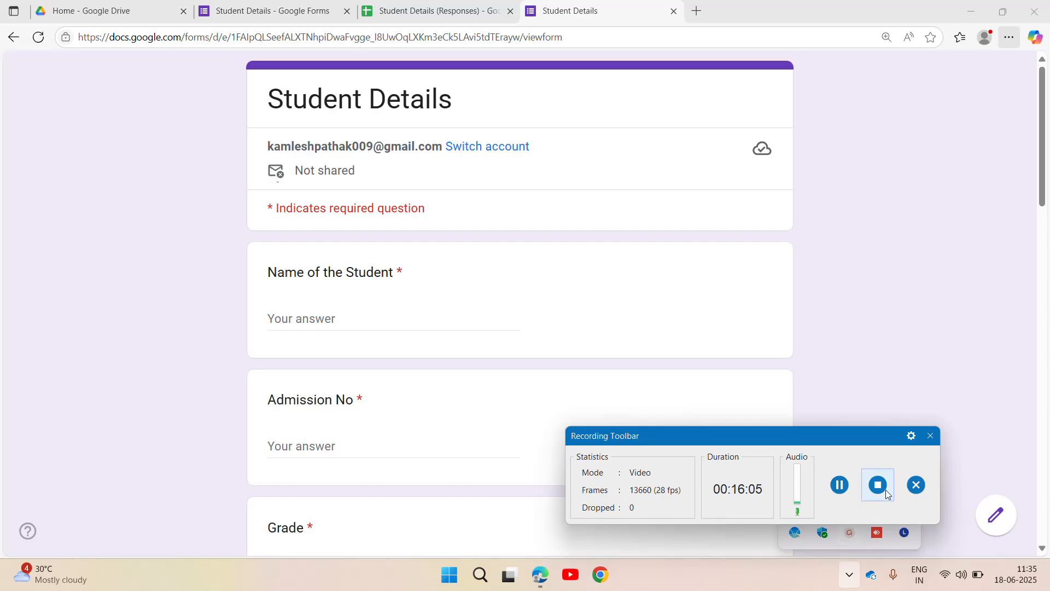
left_click(879, 485)
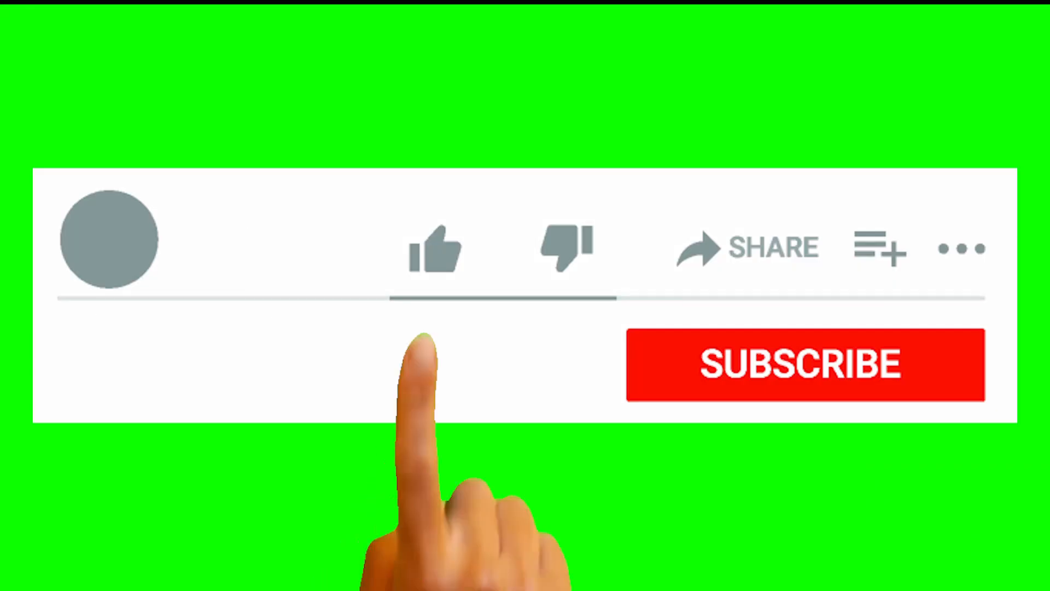